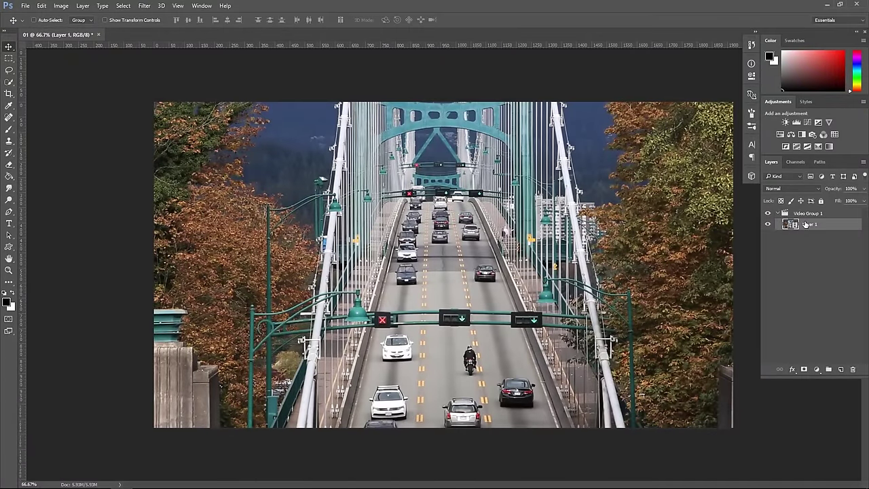
Show the video timeline and move the playhead to about 0;00;31;26 in the bridge clip.
{"action": "left_click", "coordinate": [203, 6]}
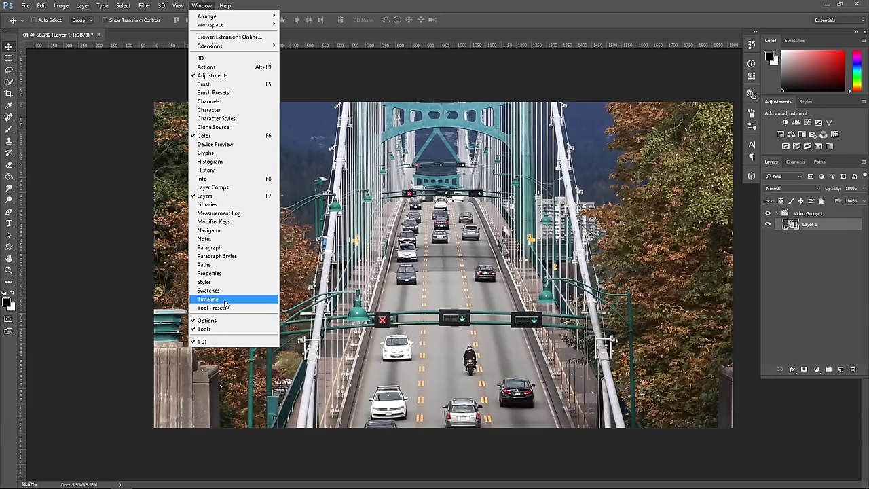
{"action": "left_click", "coordinate": [219, 300]}
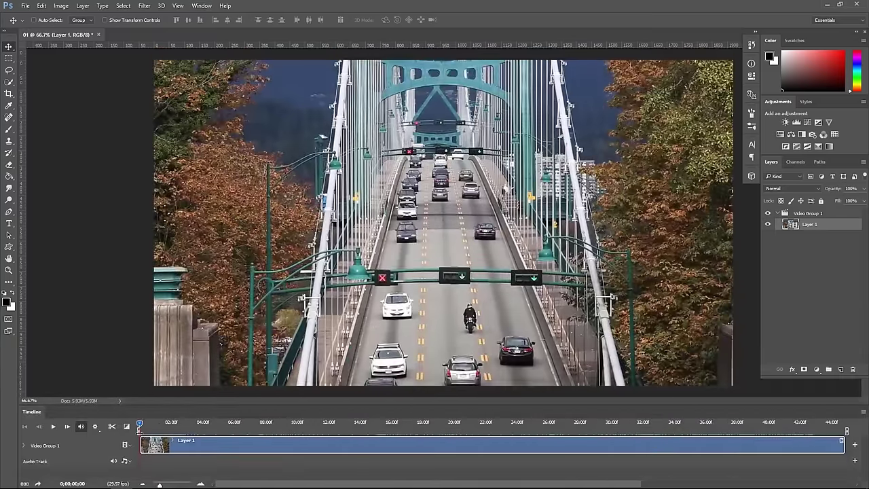
{"action": "left_click_drag", "start_coordinate": [140, 424], "coordinate": [176, 423]}
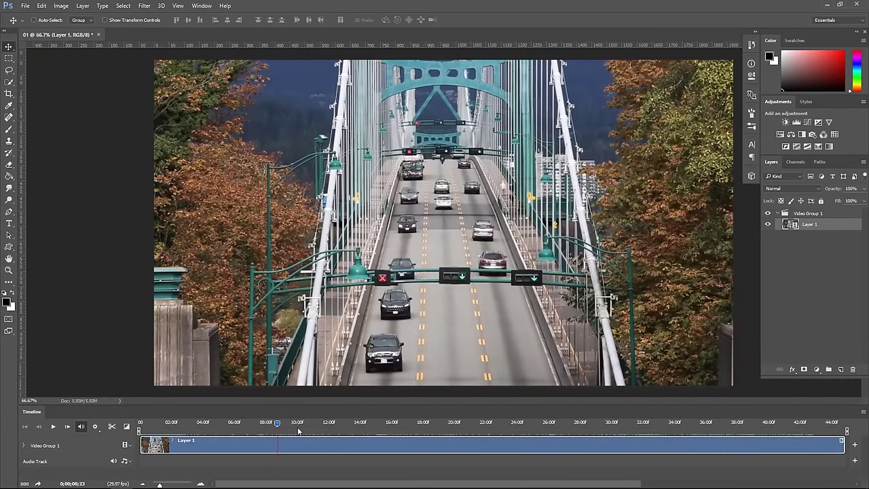
{"action": "left_click_drag", "start_coordinate": [278, 432], "coordinate": [352, 429]}
{"action": "left_click_drag", "start_coordinate": [412, 429], "coordinate": [495, 429]}
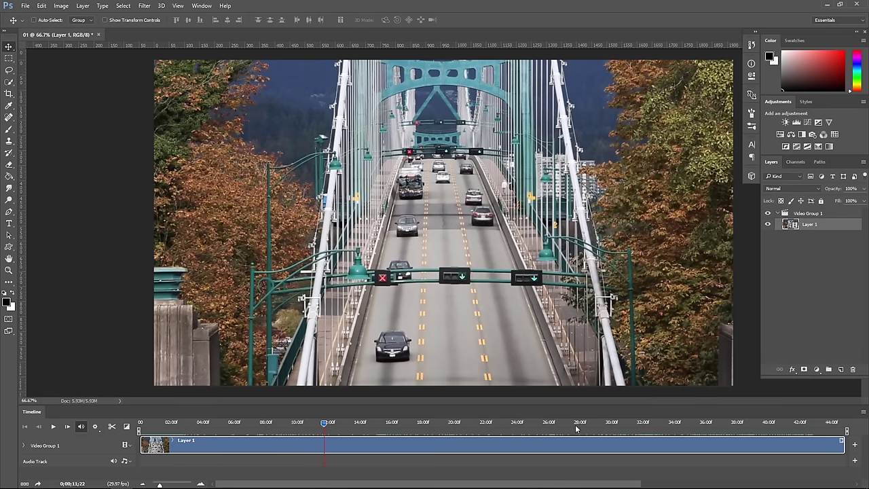
{"action": "left_click", "coordinate": [613, 426]}
{"action": "left_click_drag", "start_coordinate": [613, 426], "coordinate": [642, 426]}
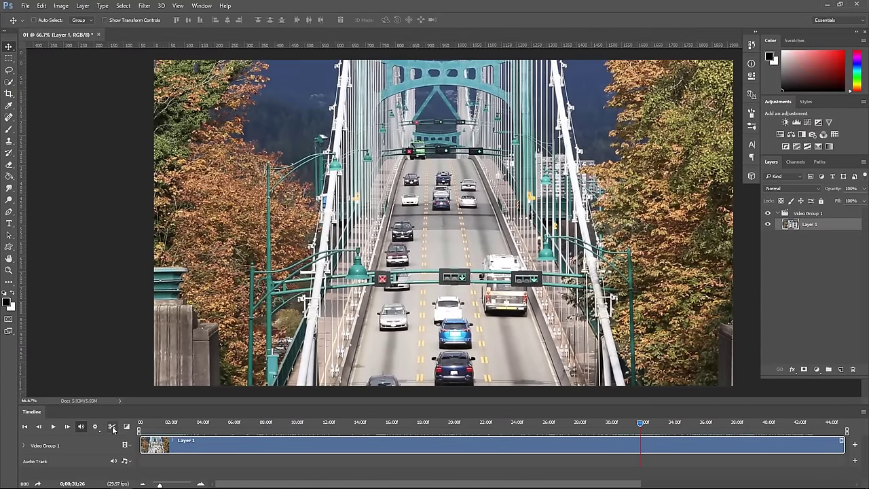
Split the bridge clip at 31 seconds and delete the first part.
{"action": "left_click", "coordinate": [112, 427]}
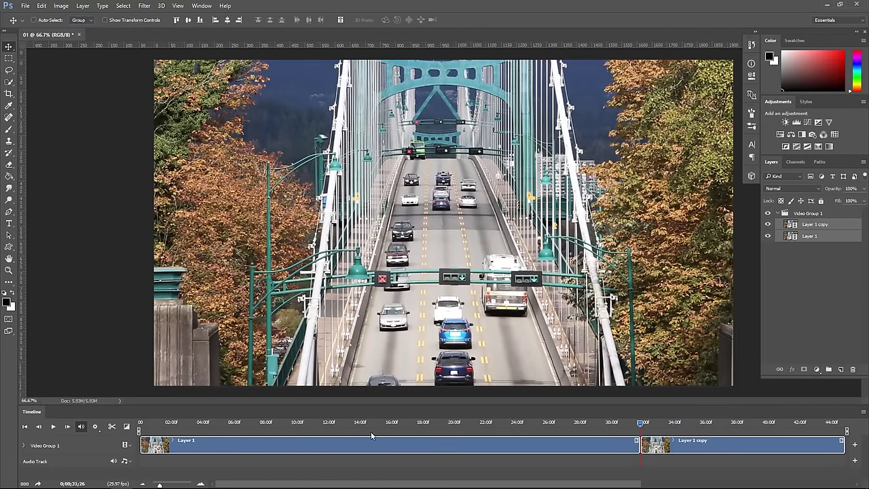
{"action": "left_click", "coordinate": [387, 449]}
{"action": "key", "text": "Delete"}
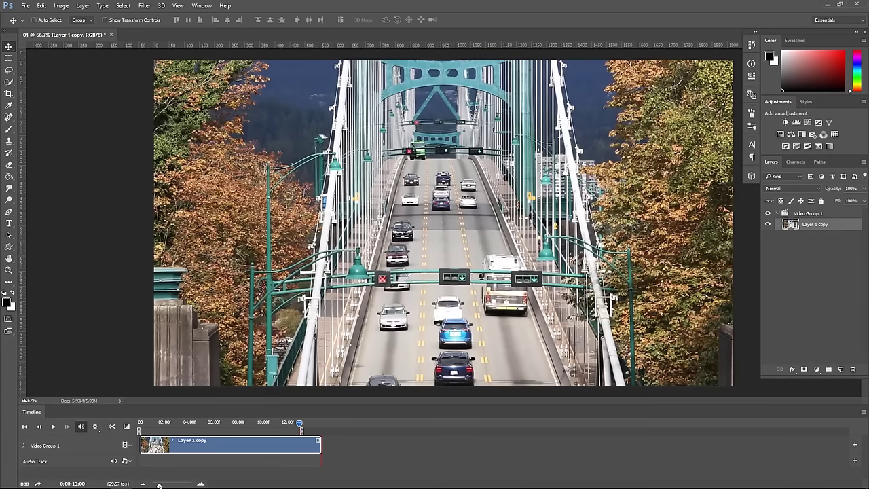
{"action": "left_click_drag", "start_coordinate": [160, 484], "coordinate": [161, 484]}
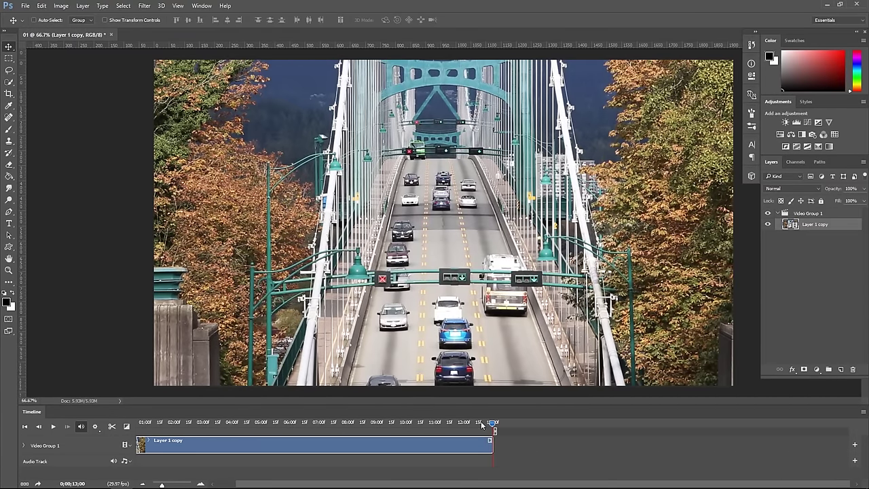
Move the playhead back to the 04:29 frame of the remaining clip.
{"action": "left_click", "coordinate": [445, 422]}
{"action": "left_click_drag", "start_coordinate": [381, 422], "coordinate": [368, 423]}
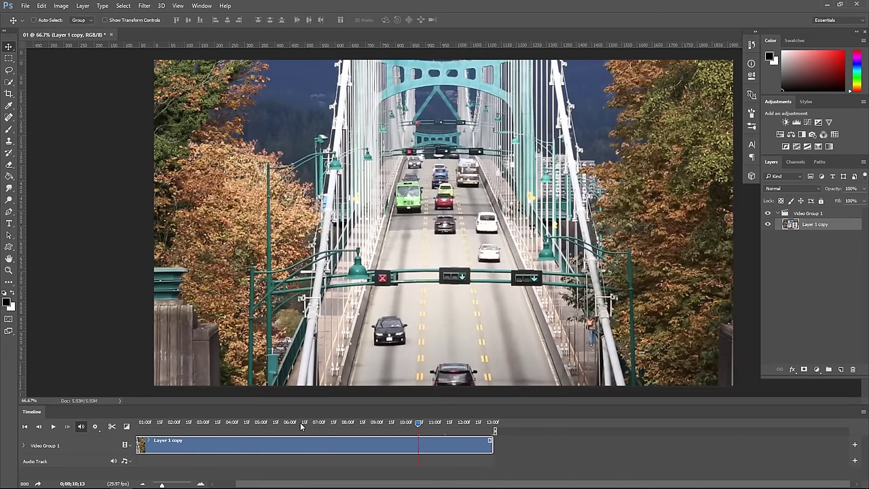
{"action": "left_click_drag", "start_coordinate": [267, 424], "coordinate": [263, 424]}
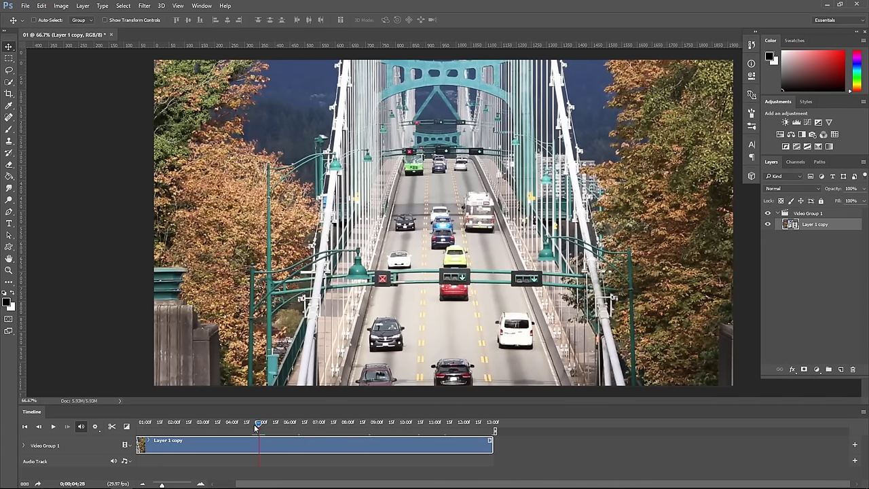
{"action": "left_click_drag", "start_coordinate": [262, 425], "coordinate": [261, 427]}
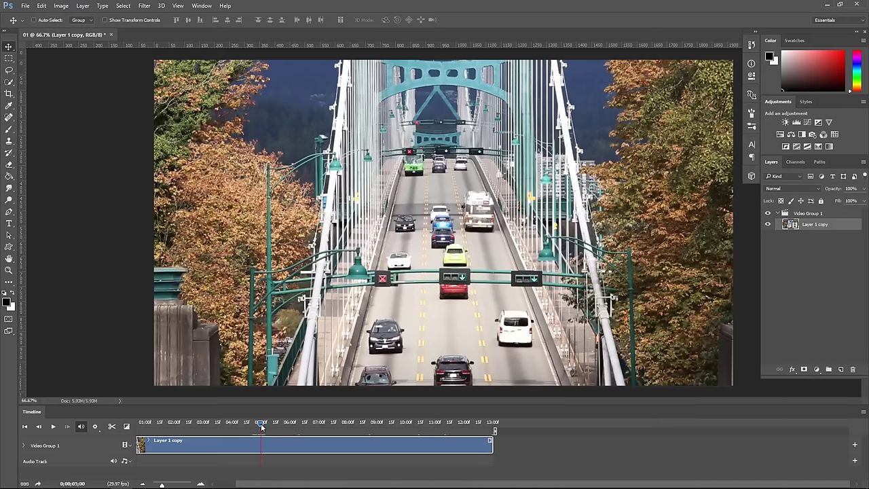
Split the clip at about 5 seconds and delete the second part.
{"action": "left_click", "coordinate": [113, 427]}
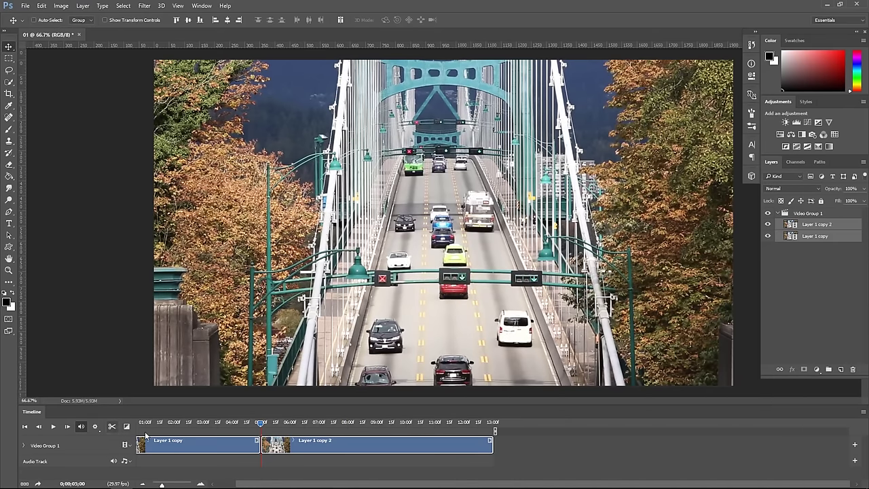
{"action": "left_click", "coordinate": [343, 448]}
{"action": "key", "text": "Delete"}
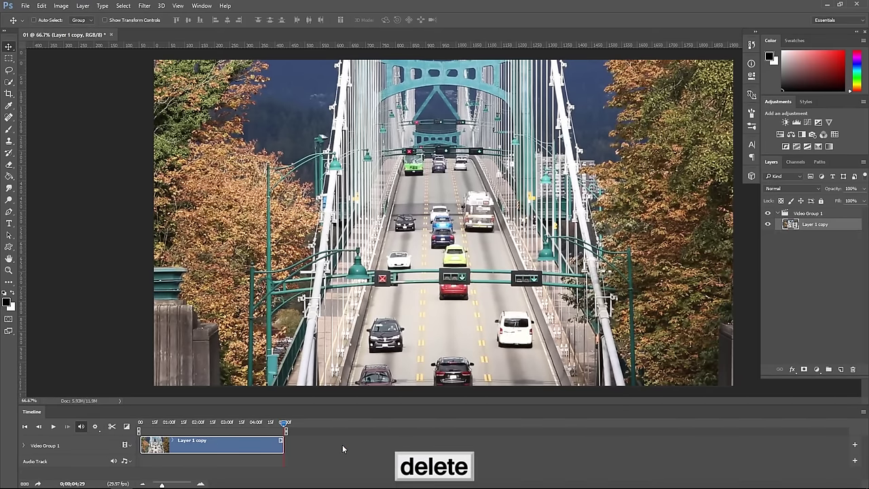
Stamp the visible frame into a new layer above Video Group 1 and move its clip to the start.
{"action": "left_click", "coordinate": [779, 215]}
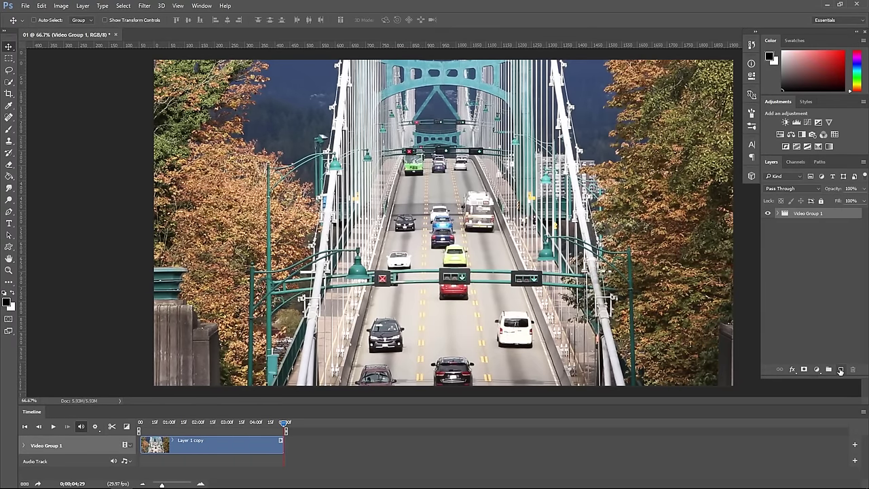
{"action": "left_click", "coordinate": [841, 369]}
{"action": "key", "text": "ctrl+shift+alt+e"}
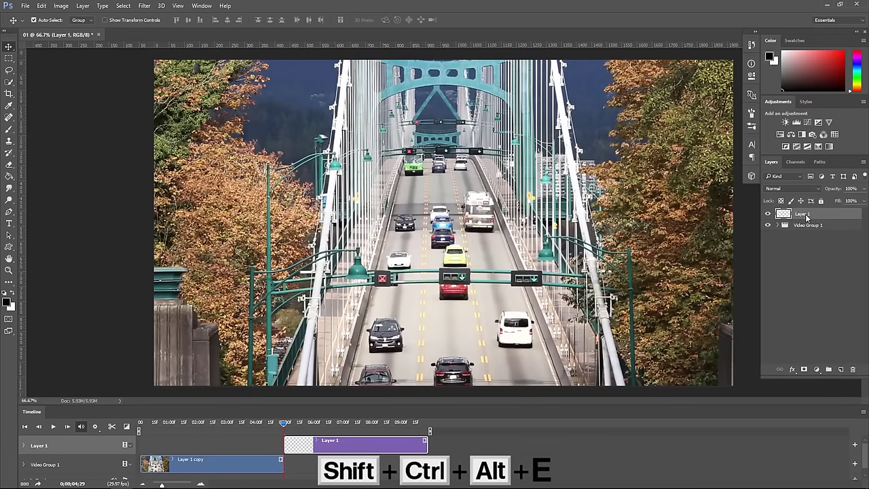
{"action": "left_click_drag", "start_coordinate": [343, 445], "coordinate": [256, 442]}
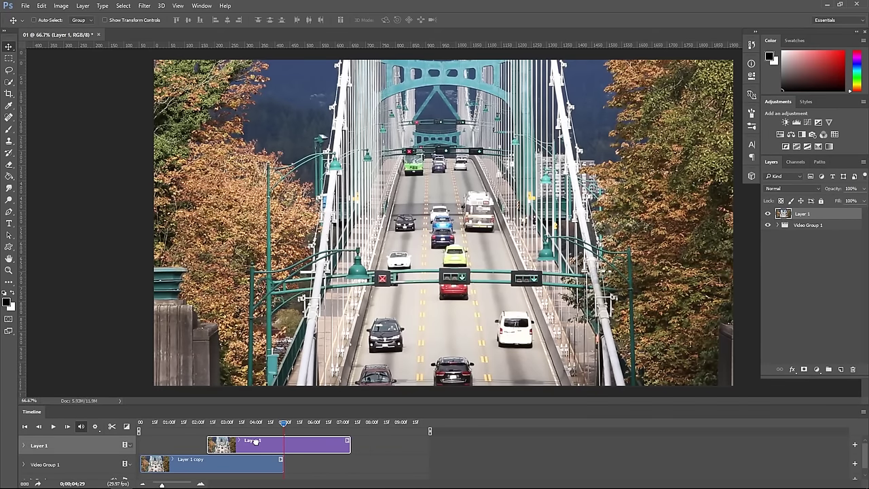
{"action": "left_click", "coordinate": [254, 428]}
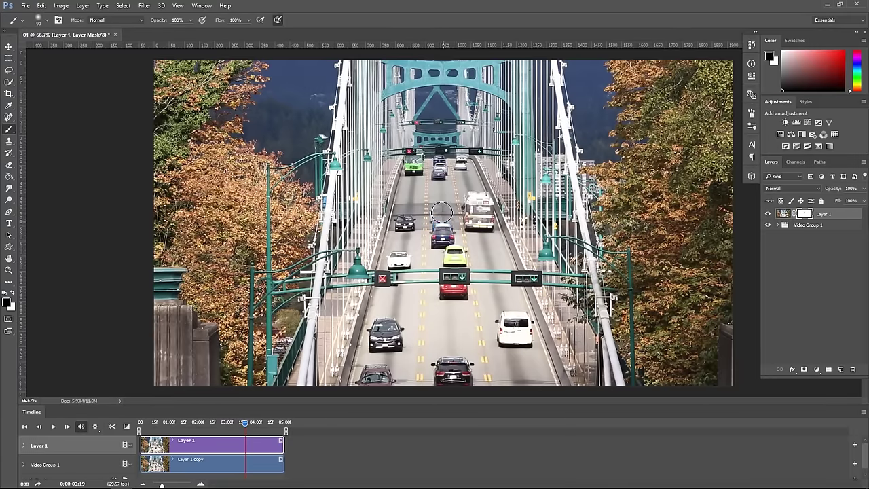
Brush the mask over the centre lanes so cars move through the frozen bridge, then preview the loop.
{"action": "mouse_move", "coordinate": [443, 235]}
{"action": "left_mouse_down"}
{"action": "mouse_move", "coordinate": [457, 300]}
{"action": "mouse_move", "coordinate": [451, 293]}
{"action": "mouse_move", "coordinate": [459, 347]}
{"action": "mouse_move", "coordinate": [451, 363]}
{"action": "mouse_move", "coordinate": [472, 373]}
{"action": "mouse_move", "coordinate": [439, 370]}
{"action": "mouse_move", "coordinate": [436, 378]}
{"action": "mouse_move", "coordinate": [469, 380]}
{"action": "mouse_move", "coordinate": [458, 355]}
{"action": "left_mouse_up"}
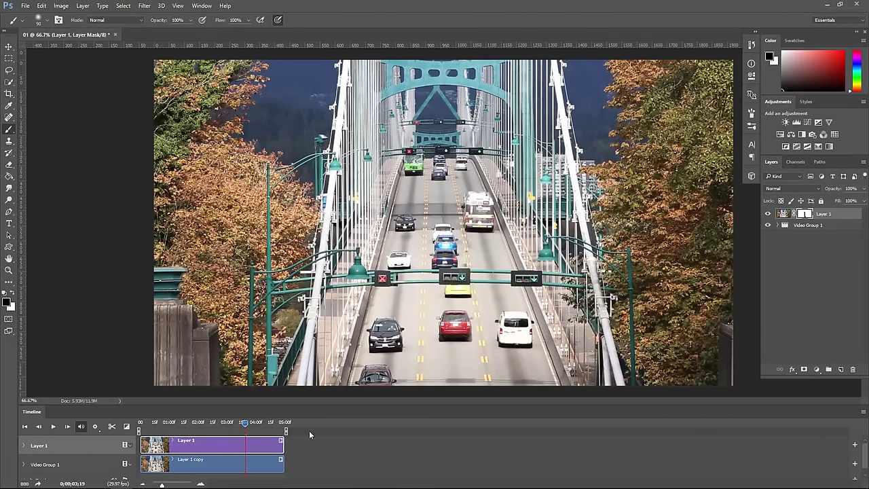
{"action": "mouse_move", "coordinate": [247, 427]}
{"action": "left_mouse_down"}
{"action": "mouse_move", "coordinate": [283, 433]}
{"action": "mouse_move", "coordinate": [152, 435]}
{"action": "mouse_move", "coordinate": [218, 439]}
{"action": "left_mouse_up"}
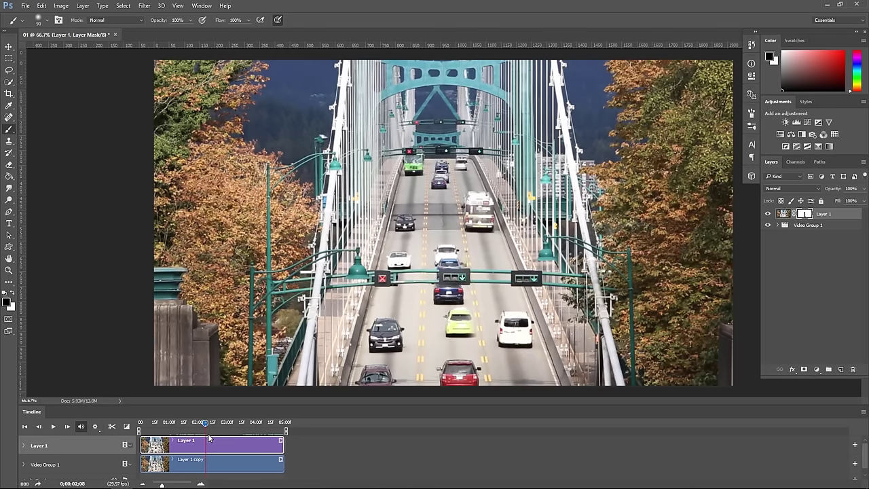
{"action": "left_click", "coordinate": [54, 426]}
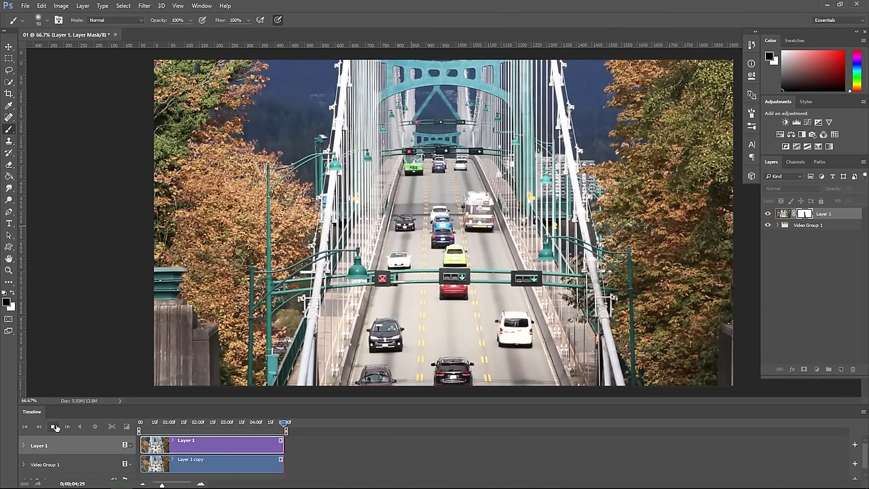
{"action": "left_click", "coordinate": [26, 7]}
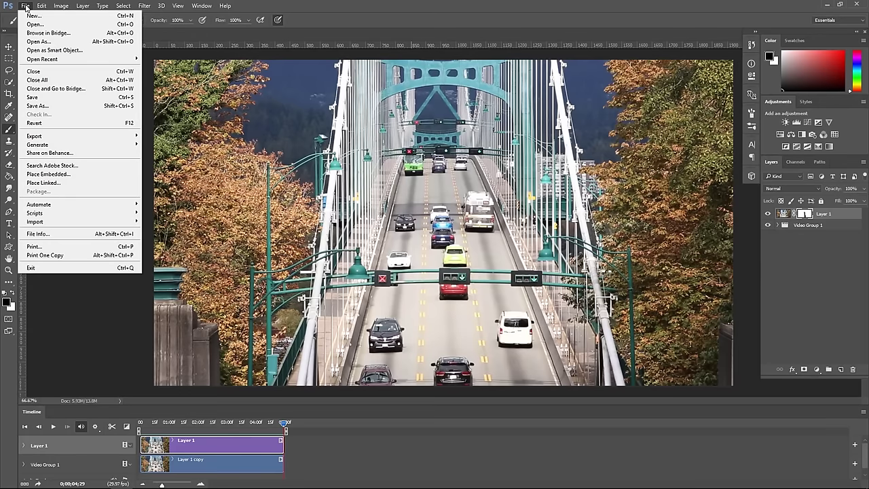
{"action": "mouse_move", "coordinate": [68, 136]}
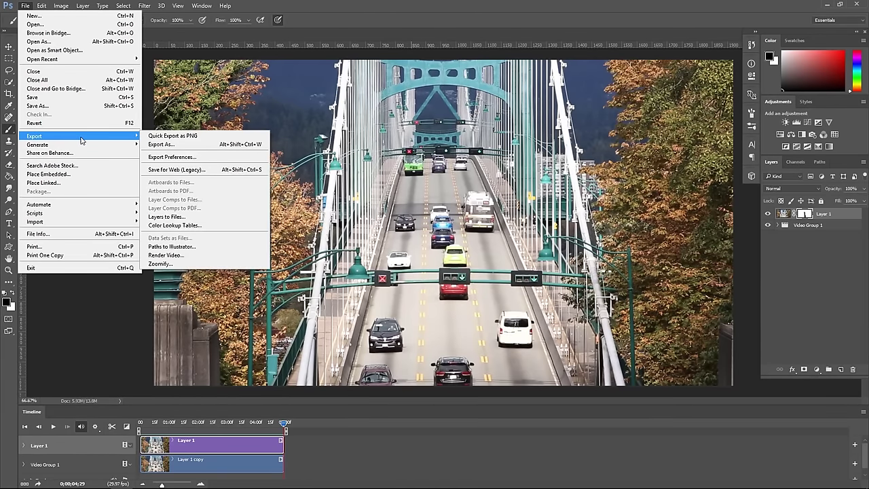
Save the bridge cinemagraph for web as a GIF with Bicubic Sharper and Forever looping.
{"action": "left_click", "coordinate": [202, 171]}
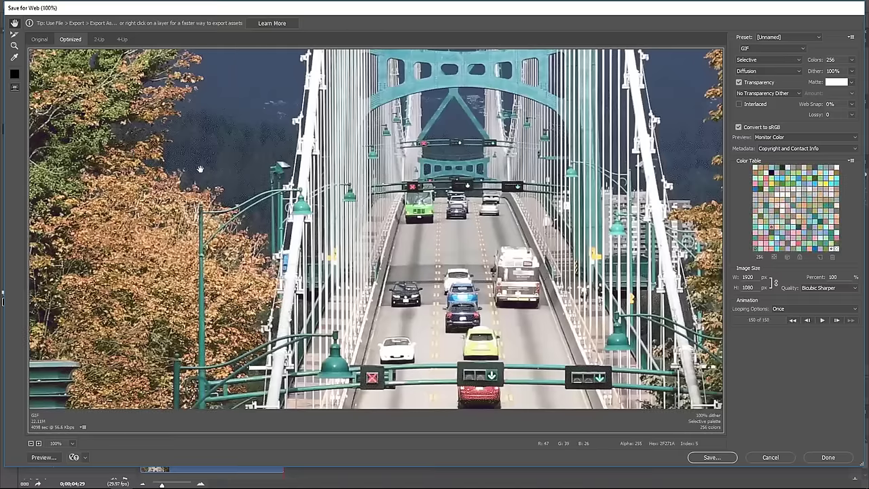
{"action": "left_click", "coordinate": [783, 50]}
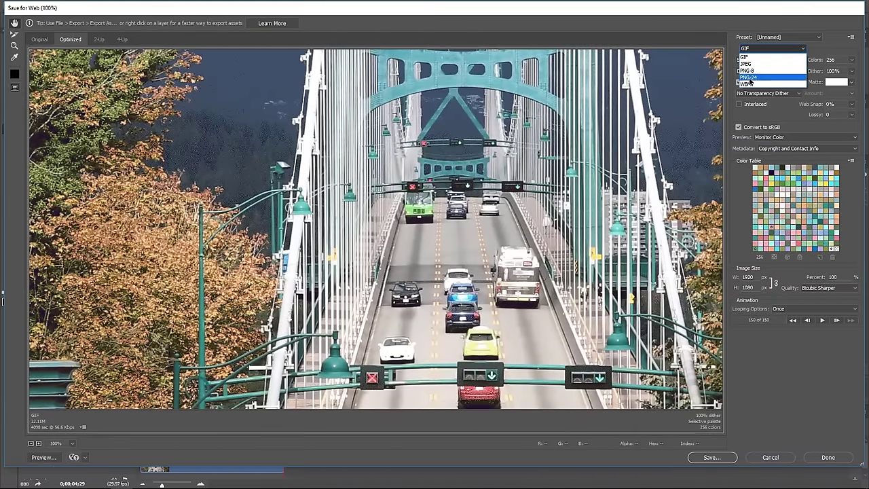
{"action": "left_click", "coordinate": [778, 58]}
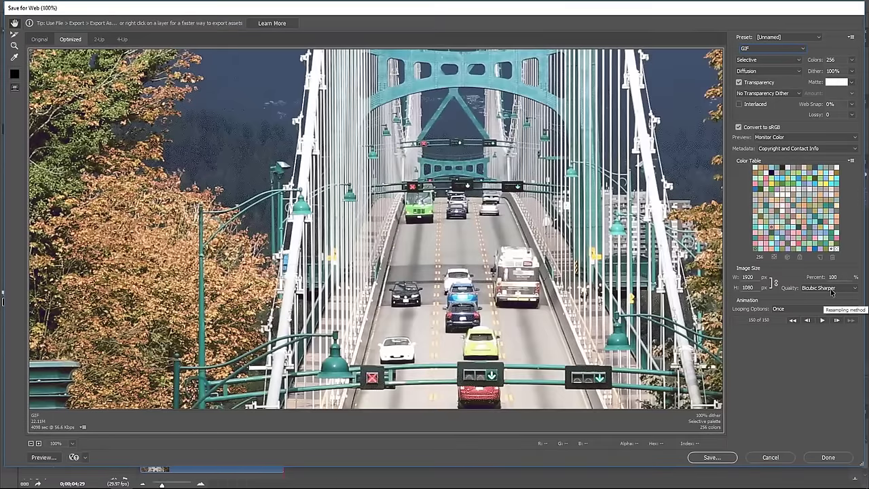
{"action": "left_click", "coordinate": [815, 288]}
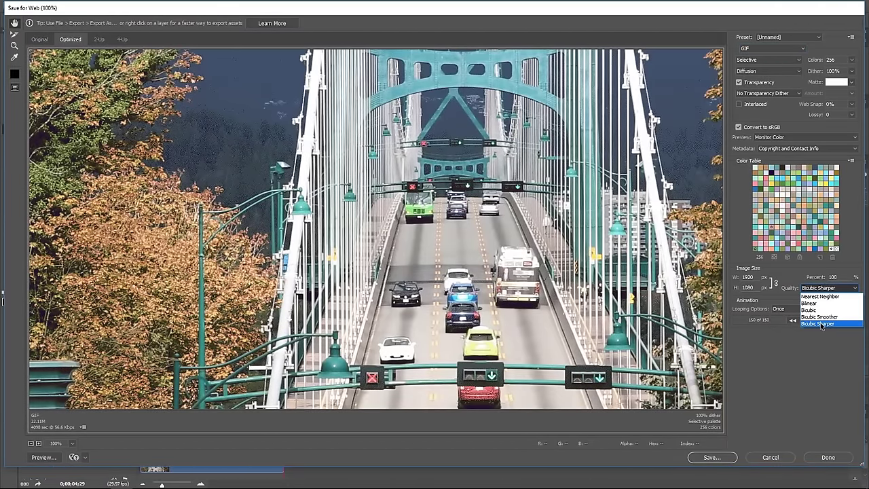
{"action": "left_click", "coordinate": [821, 324]}
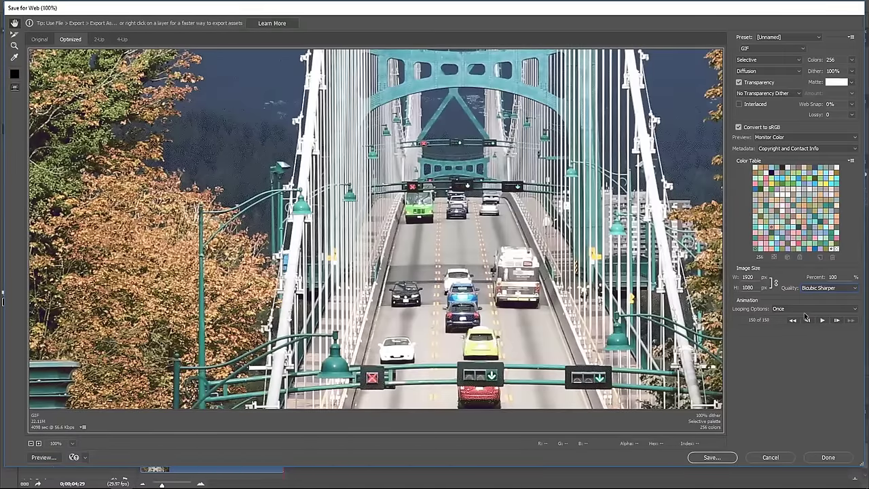
{"action": "left_click", "coordinate": [853, 309]}
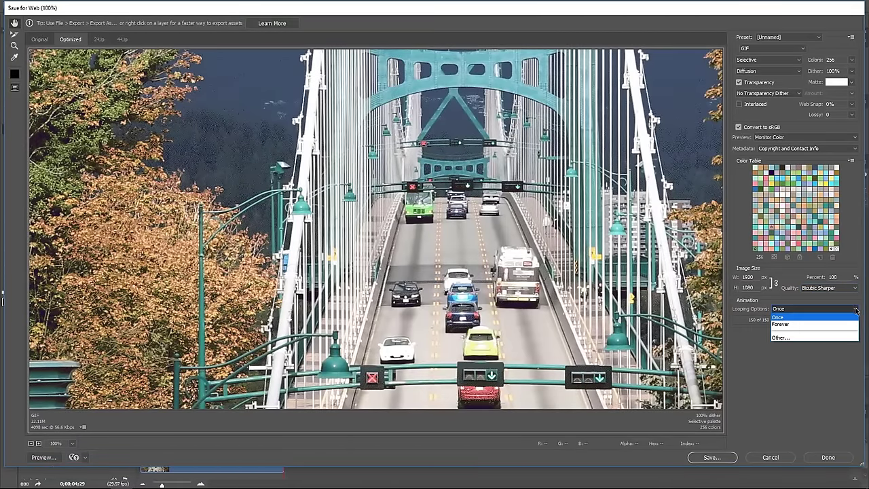
{"action": "left_click", "coordinate": [791, 324]}
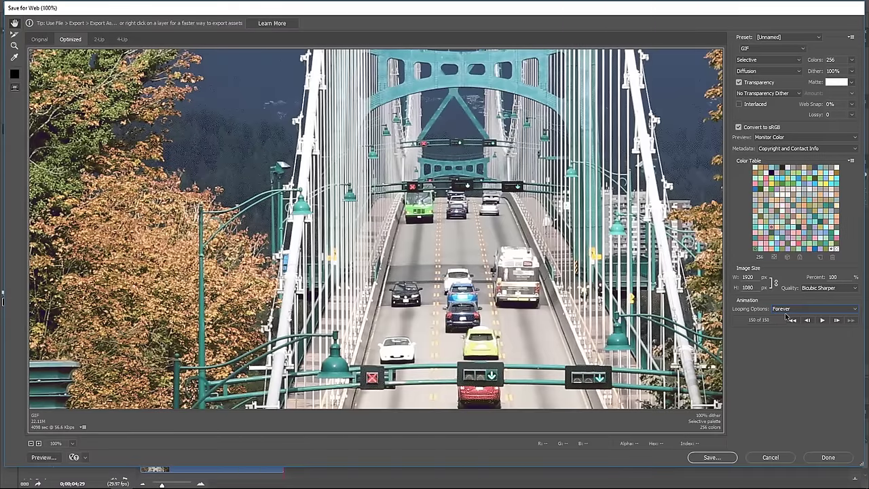
{"action": "left_click", "coordinate": [712, 458]}
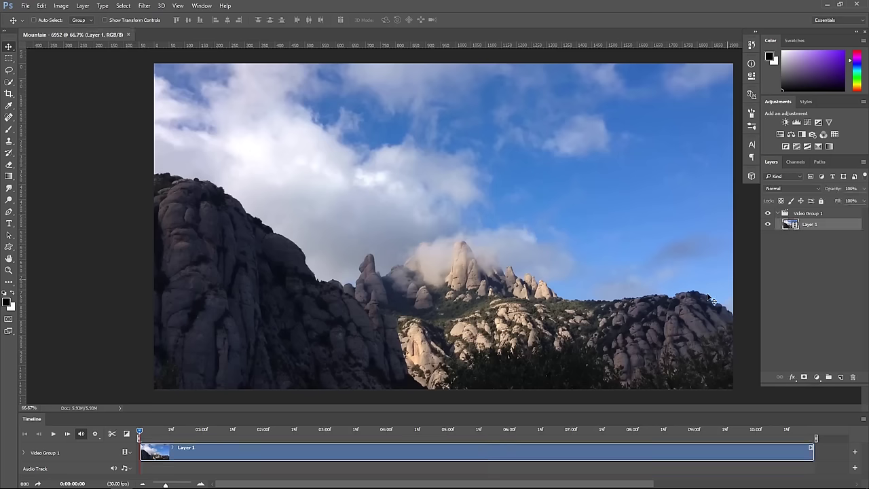
Split the mountain clip at the chosen frame and delete the first part.
{"action": "left_click_drag", "start_coordinate": [140, 435], "coordinate": [448, 447]}
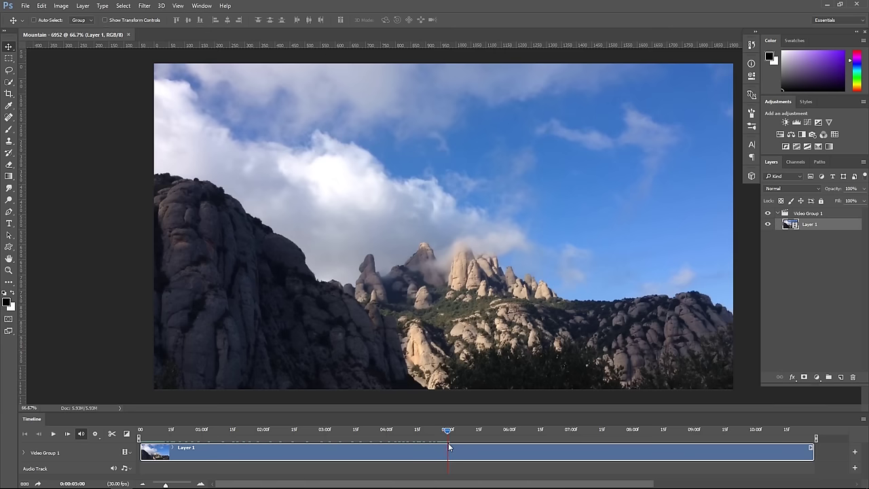
{"action": "left_click", "coordinate": [114, 436]}
{"action": "left_click", "coordinate": [322, 454]}
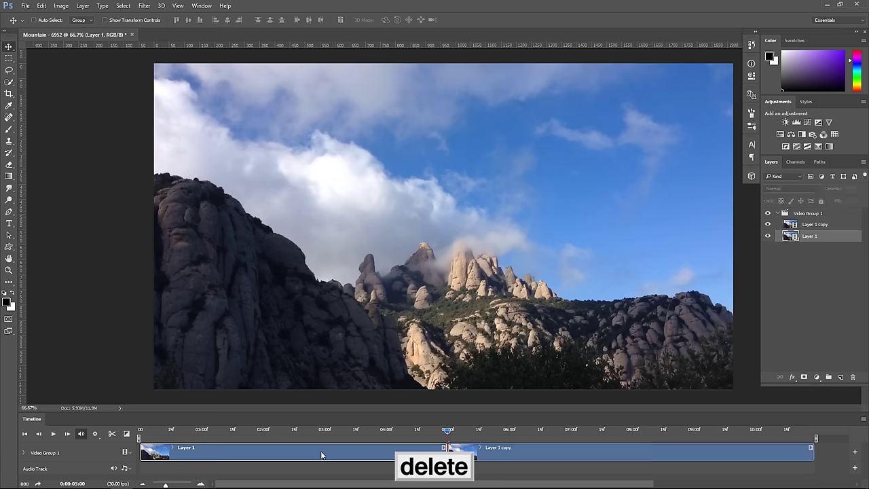
{"action": "key", "text": "Delete"}
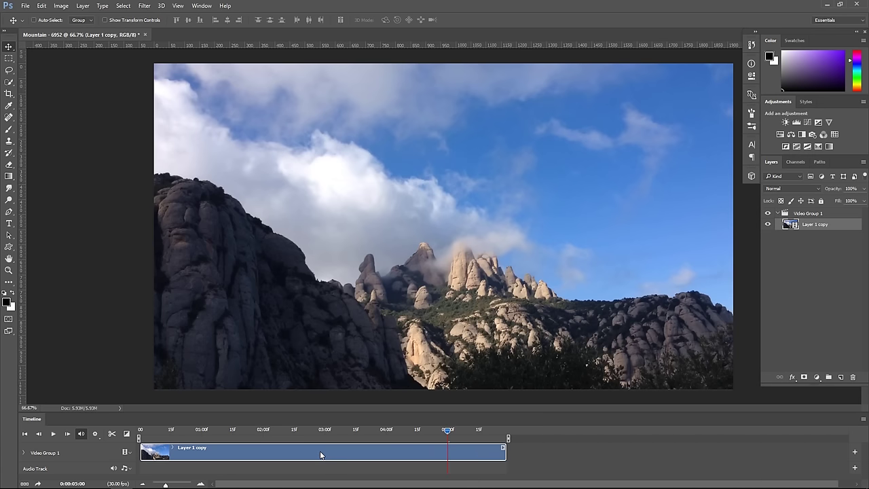
Cut the clip at the five-second mark, delete the tail, and return to the start.
{"action": "left_click", "coordinate": [112, 433]}
{"action": "left_click", "coordinate": [475, 456]}
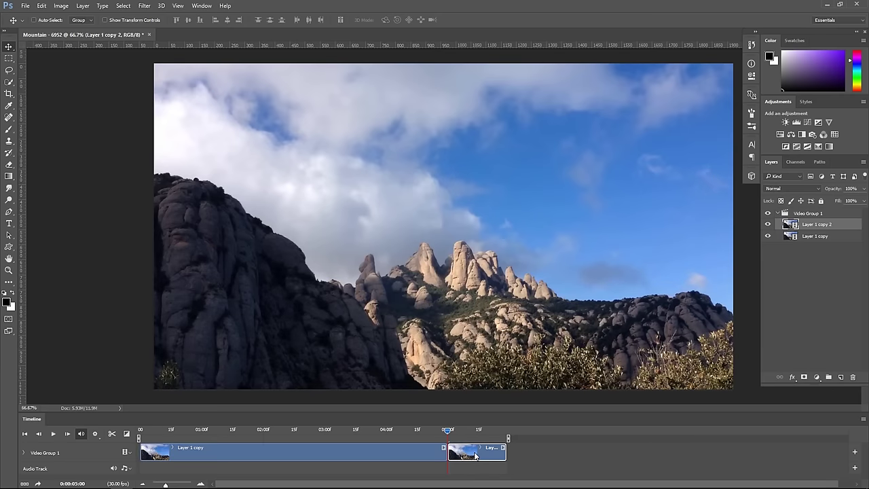
{"action": "key", "text": "Delete"}
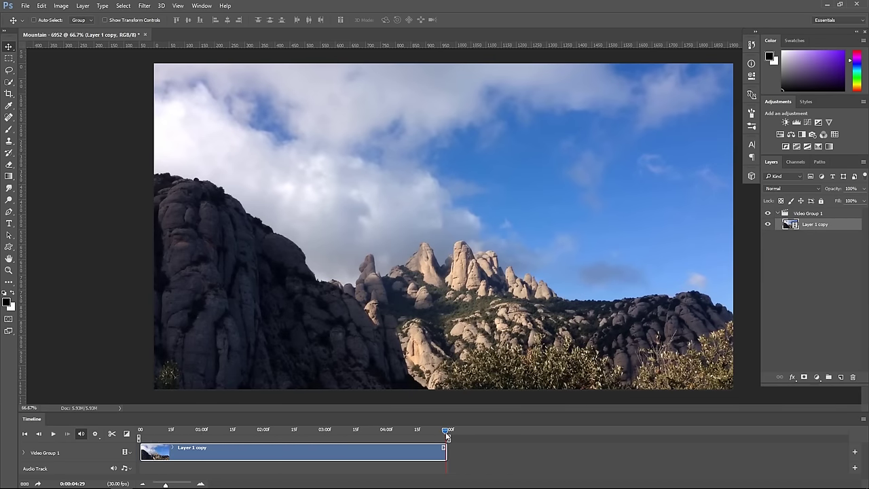
{"action": "left_click", "coordinate": [140, 431]}
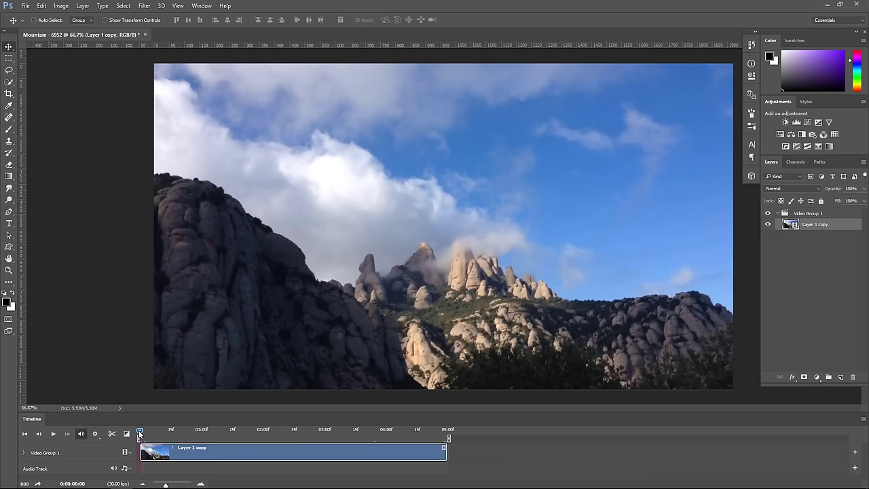
{"action": "mouse_move", "coordinate": [143, 432]}
{"action": "left_mouse_down"}
{"action": "mouse_move", "coordinate": [252, 440]}
{"action": "mouse_move", "coordinate": [379, 432]}
{"action": "left_mouse_up"}
{"action": "left_click", "coordinate": [140, 431]}
Stamp the visible frame into a new layer above Video Group 1 and add a layer mask.
{"action": "left_click", "coordinate": [778, 213]}
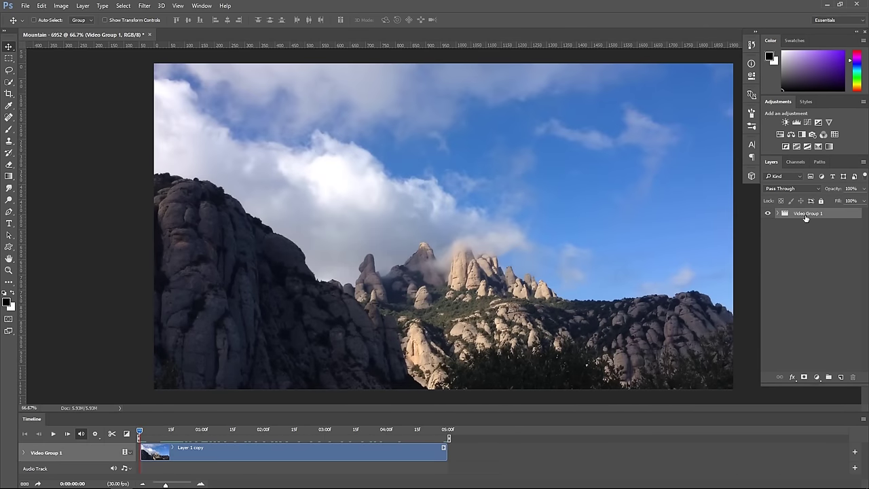
{"action": "left_click", "coordinate": [840, 377]}
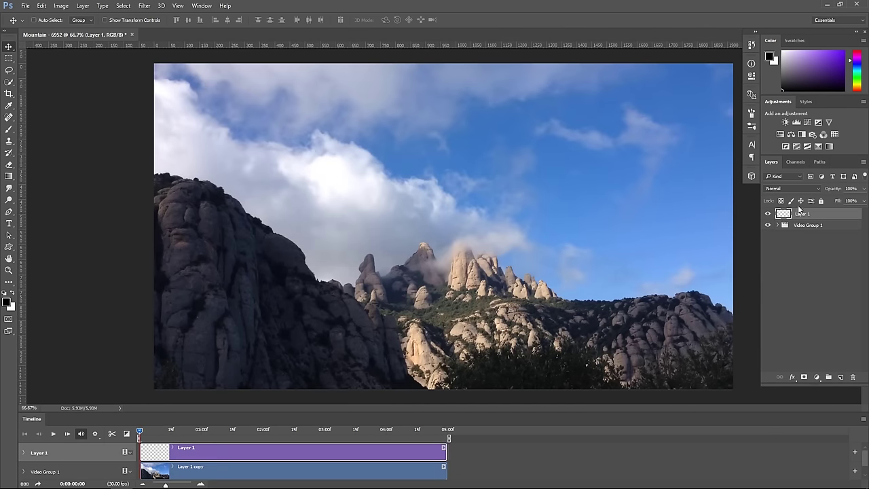
{"action": "key", "text": "ctrl+shift+alt+e"}
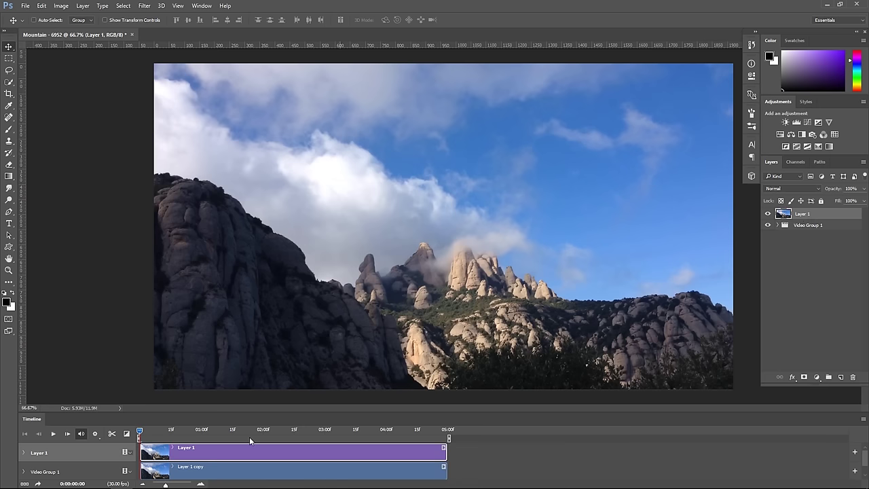
{"action": "left_click", "coordinate": [316, 435]}
{"action": "left_click", "coordinate": [804, 376]}
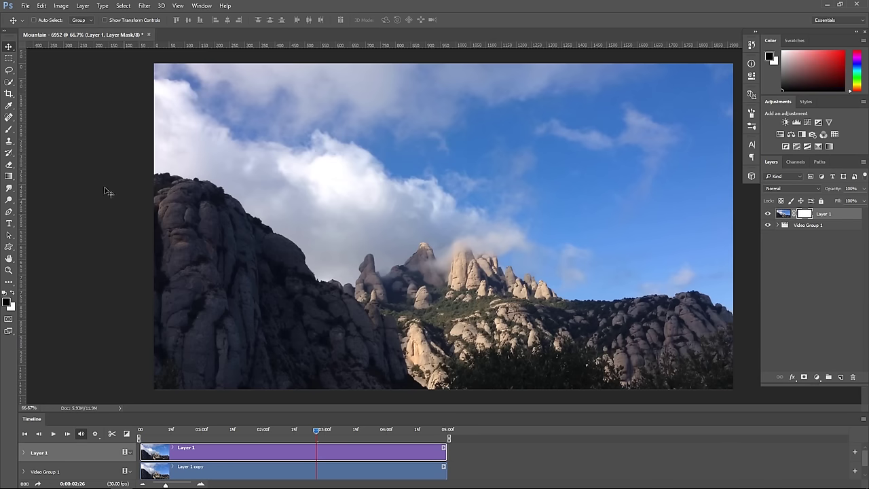
Quick Select the sky above the ridge, excluding the rock spire and misty gap.
{"action": "left_click", "coordinate": [10, 129]}
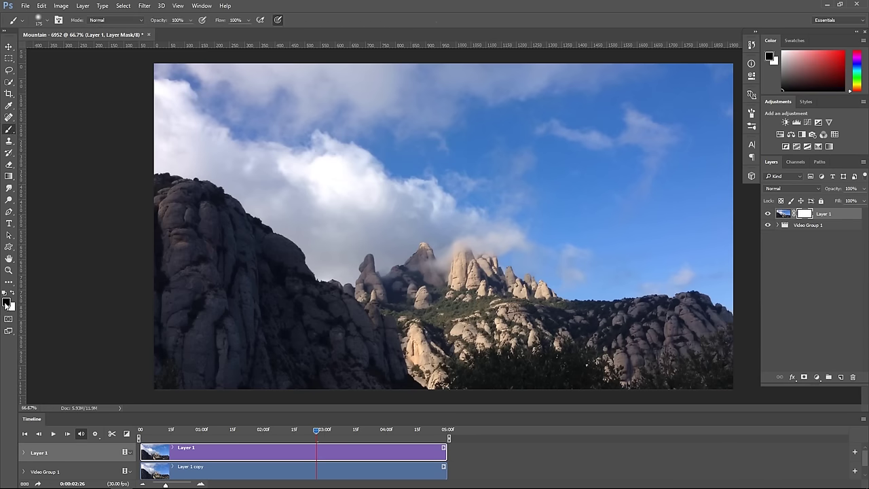
{"action": "left_click", "coordinate": [9, 83]}
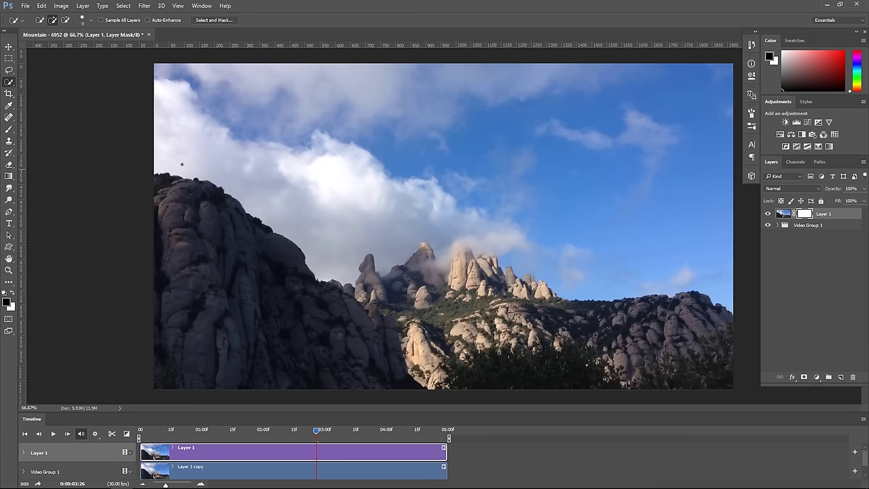
{"action": "left_click_drag", "start_coordinate": [164, 76], "coordinate": [621, 316]}
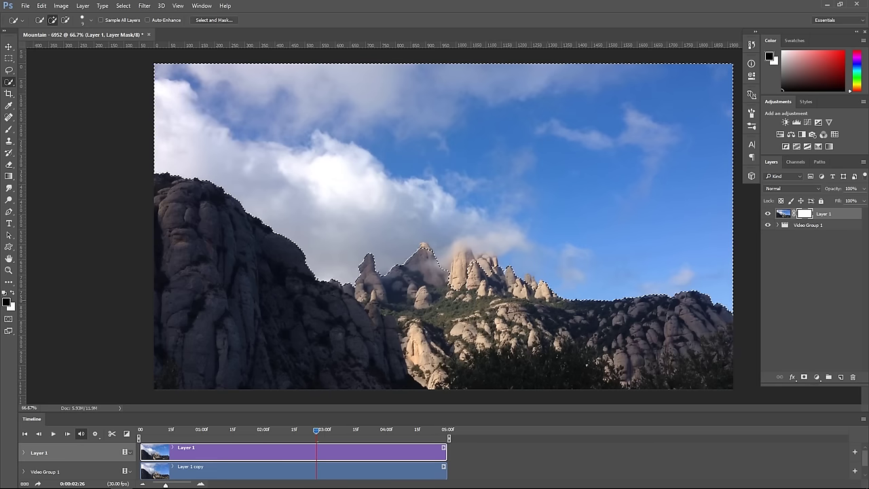
{"action": "left_click", "coordinate": [489, 261], "text": "alt"}
{"action": "left_click_drag", "start_coordinate": [489, 262], "coordinate": [430, 266]}
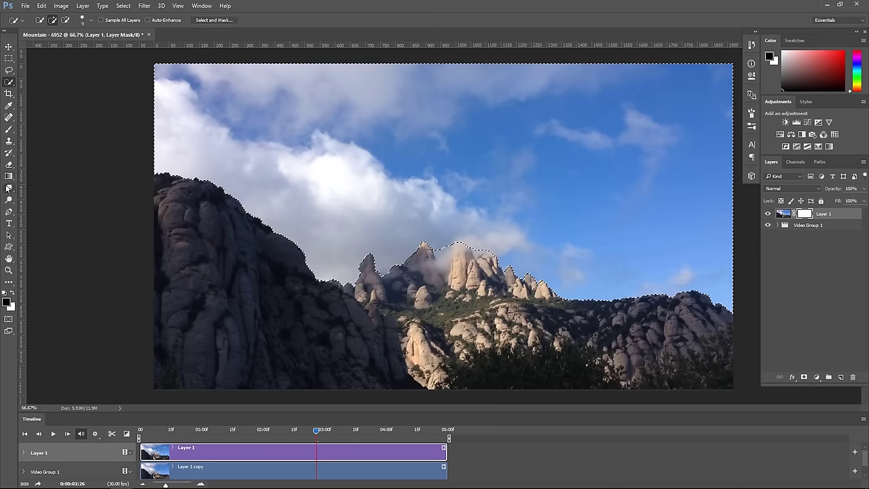
Fill the selected sky on the mask with black using the Paint Bucket, then deselect.
{"action": "left_click_drag", "start_coordinate": [9, 176], "coordinate": [38, 187]}
{"action": "left_click", "coordinate": [39, 187]}
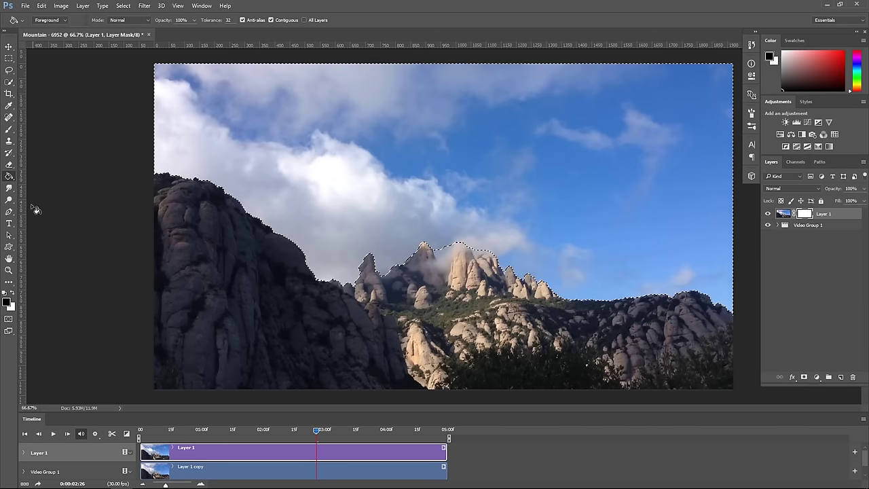
{"action": "left_click", "coordinate": [298, 174]}
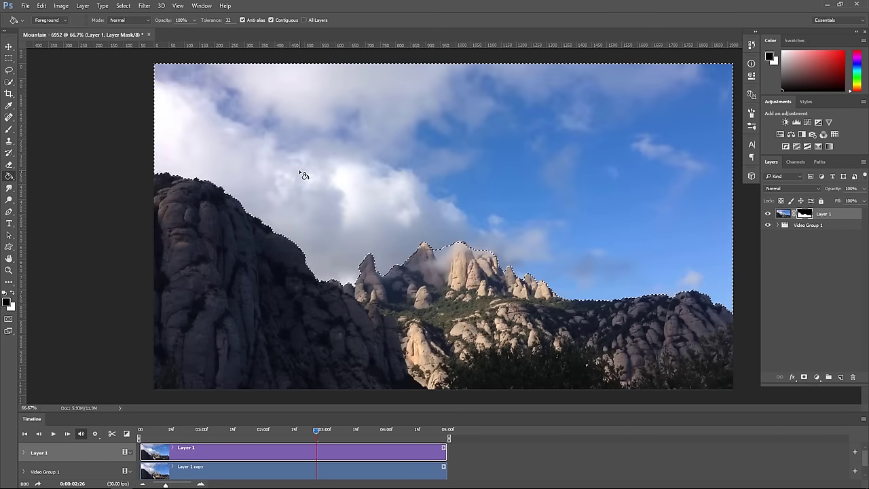
{"action": "key", "text": "ctrl+d"}
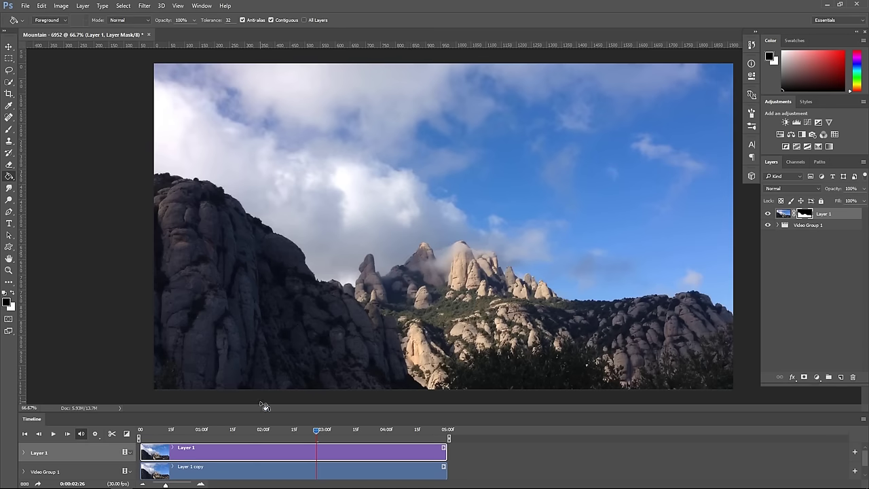
Play the clip from the start to preview the moving clouds.
{"action": "left_click_drag", "start_coordinate": [295, 430], "coordinate": [231, 430]}
{"action": "left_click", "coordinate": [143, 435]}
{"action": "left_click", "coordinate": [53, 434]}
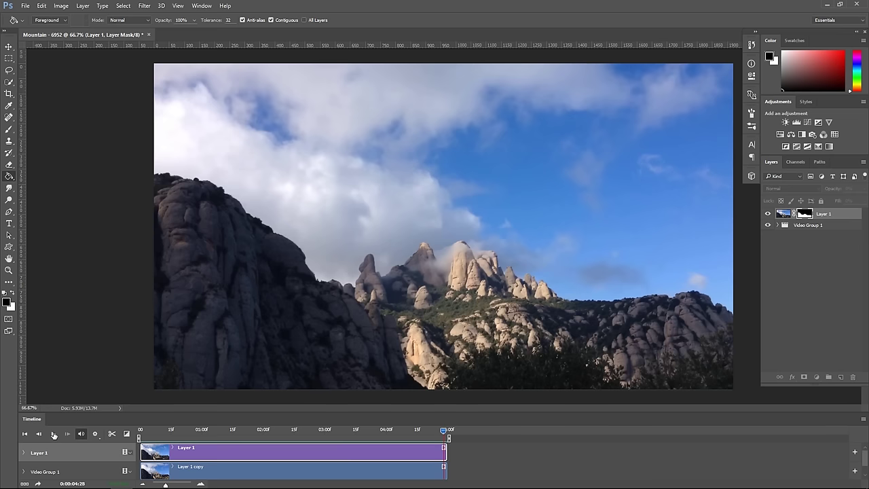
{"action": "left_click", "coordinate": [25, 5]}
{"action": "mouse_move", "coordinate": [34, 136]}
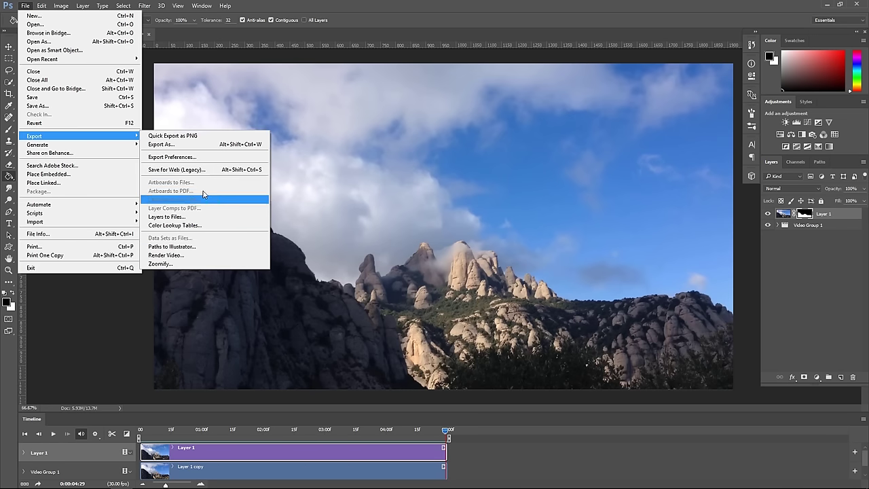
Save the mountain cinemagraph for web as a GIF with Bicubic Sharper and Forever looping.
{"action": "left_click", "coordinate": [193, 169]}
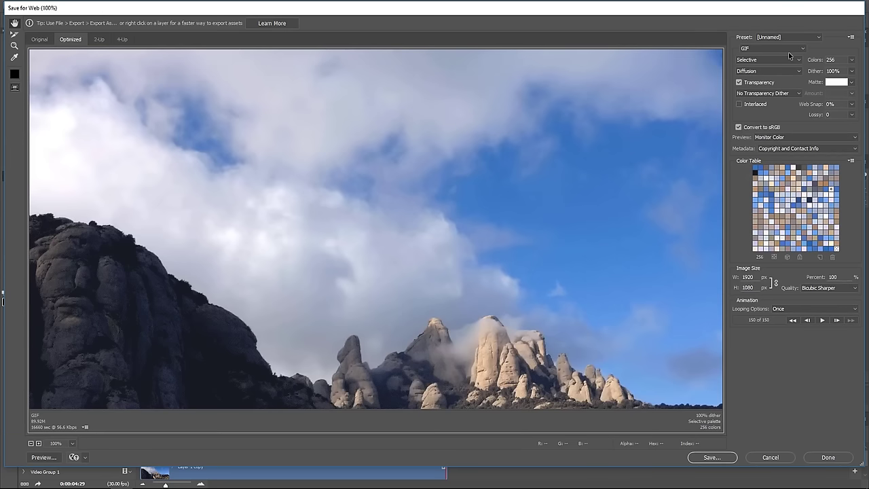
{"action": "left_click", "coordinate": [775, 50]}
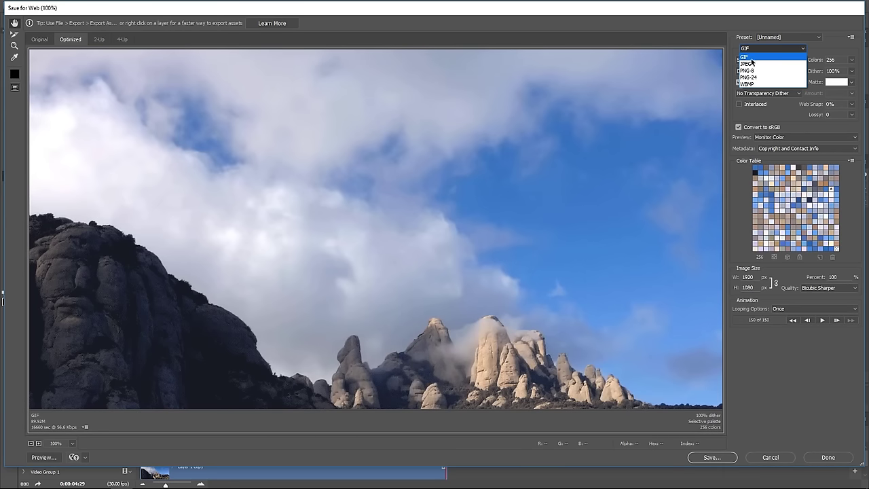
{"action": "left_click", "coordinate": [751, 58]}
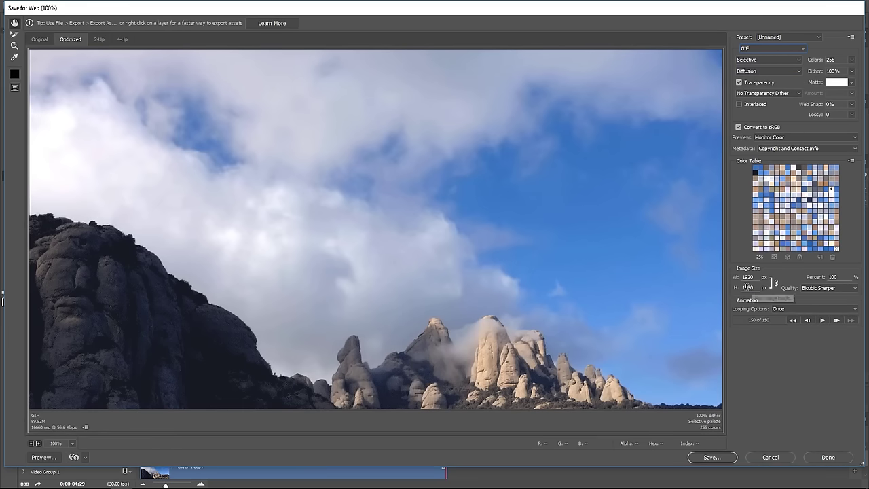
{"action": "left_click", "coordinate": [828, 288]}
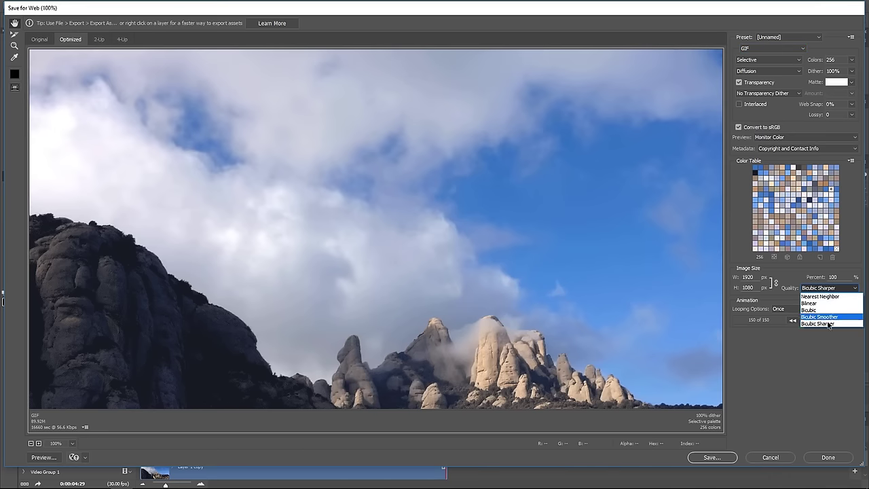
{"action": "left_click", "coordinate": [836, 325]}
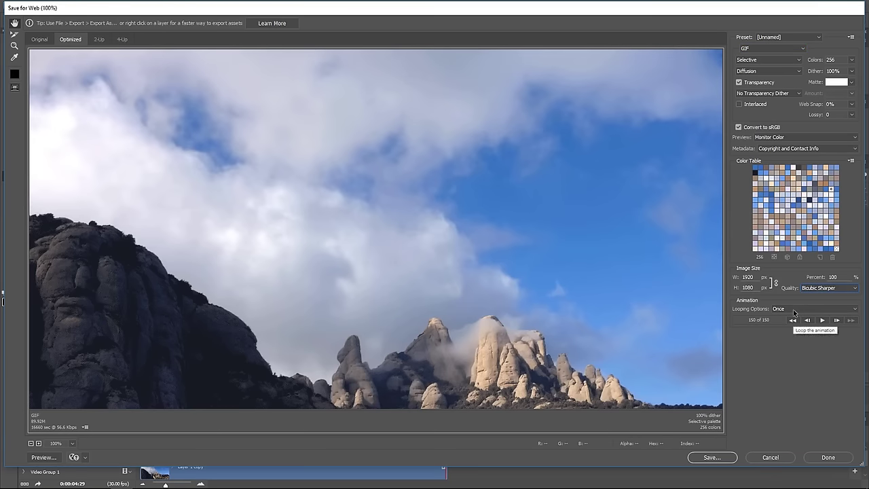
{"action": "left_click", "coordinate": [795, 310]}
{"action": "left_click", "coordinate": [805, 325]}
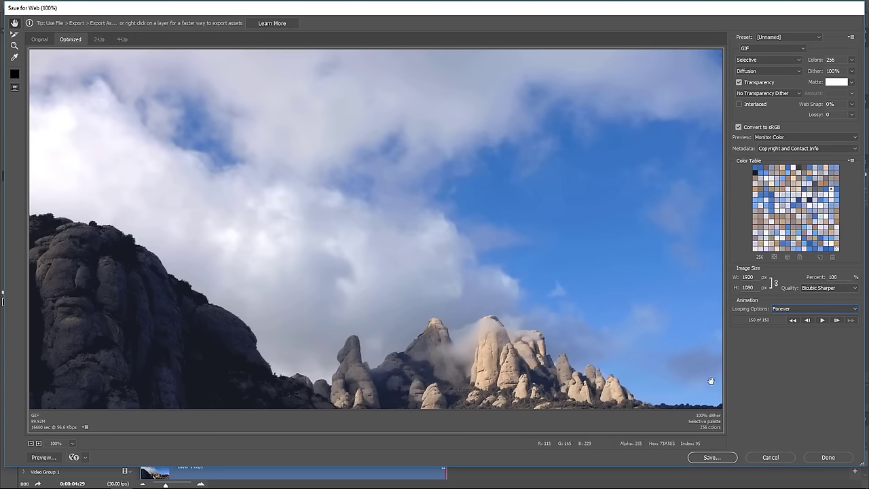
{"action": "left_click", "coordinate": [711, 457]}
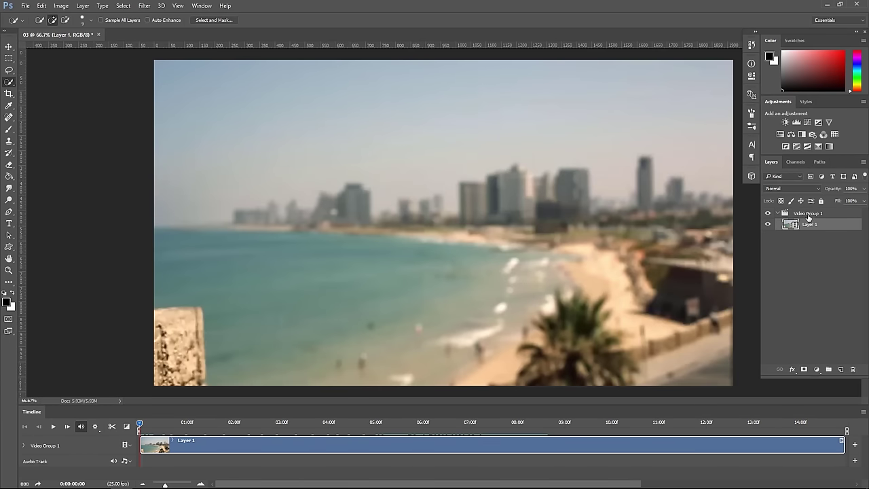
Scrub to the woman photographing the beach, split there with Ctrl+K, and delete the opening part.
{"action": "left_click", "coordinate": [201, 5]}
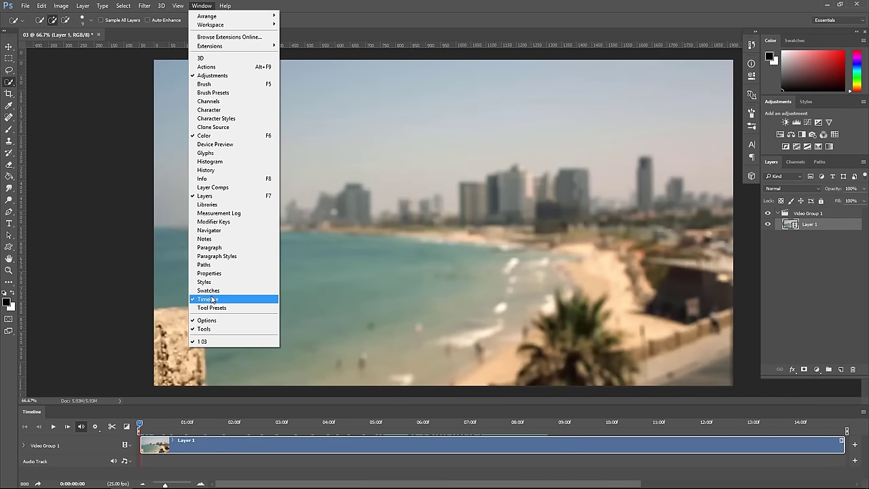
{"action": "left_click", "coordinate": [93, 419]}
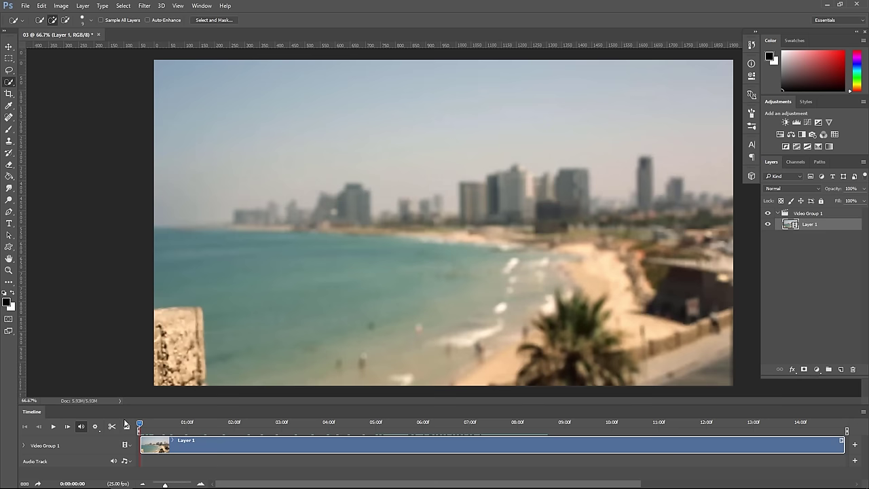
{"action": "mouse_move", "coordinate": [139, 425]}
{"action": "left_mouse_down"}
{"action": "mouse_move", "coordinate": [721, 437]}
{"action": "mouse_move", "coordinate": [553, 426]}
{"action": "left_mouse_up"}
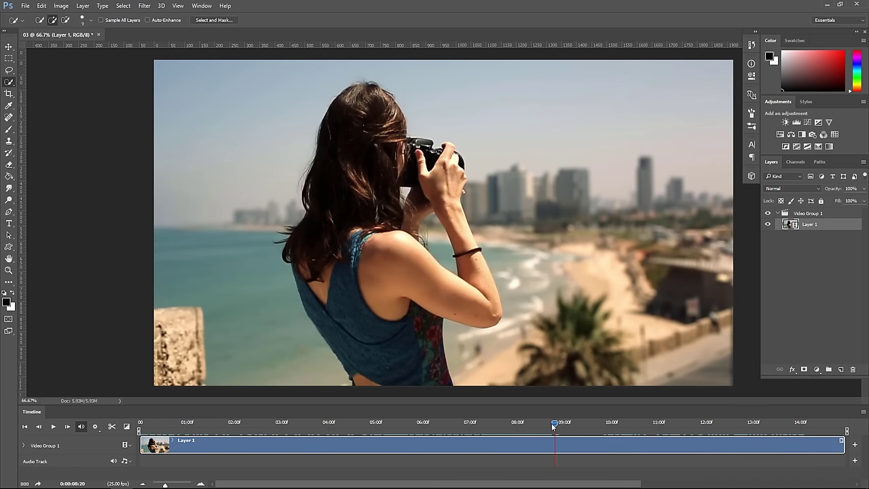
{"action": "key", "text": "ctrl+k"}
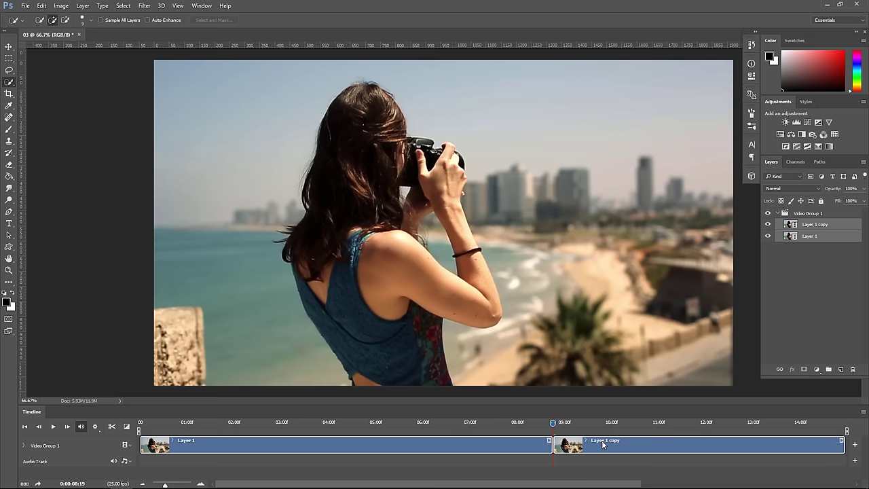
{"action": "key", "text": "Delete"}
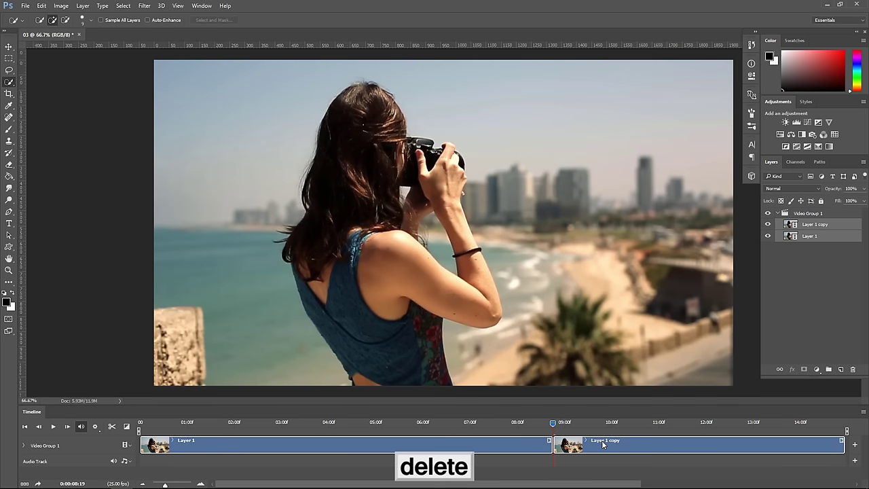
Split the clip at 05:00 and delete the trailing piece.
{"action": "left_click", "coordinate": [377, 428]}
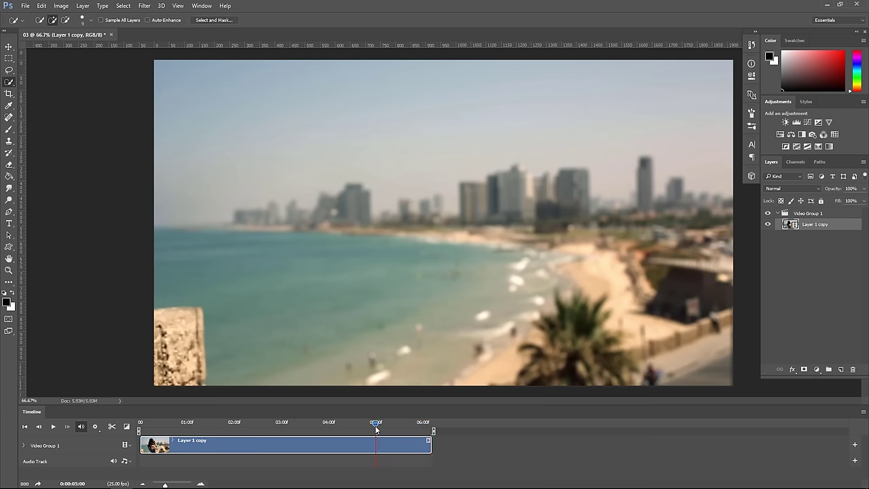
{"action": "left_click", "coordinate": [113, 428]}
{"action": "key", "text": "Delete"}
{"action": "left_click", "coordinate": [410, 445]}
{"action": "key", "text": "Delete"}
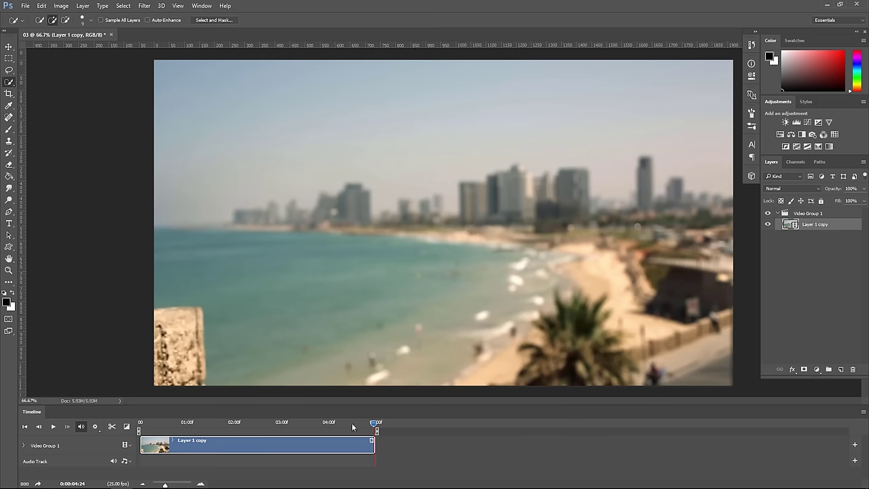
Play back the trimmed beach clip from the start.
{"action": "left_click", "coordinate": [251, 423]}
{"action": "left_click", "coordinate": [140, 425]}
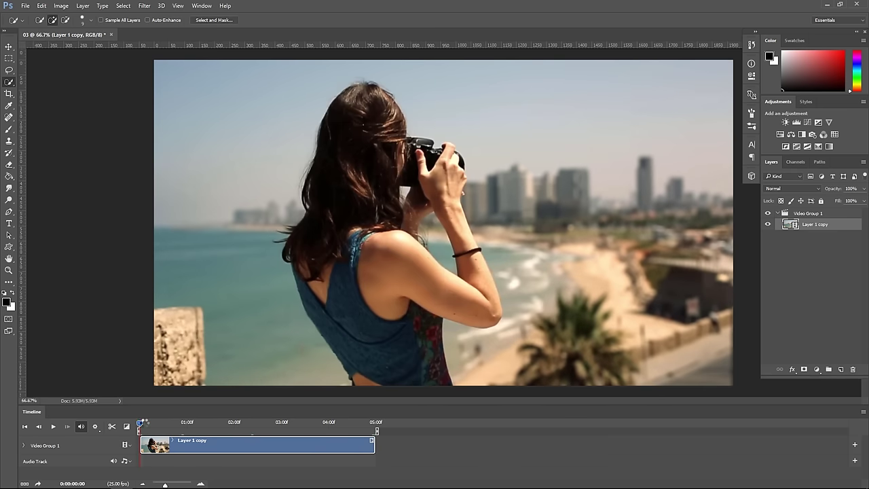
{"action": "left_click", "coordinate": [53, 427]}
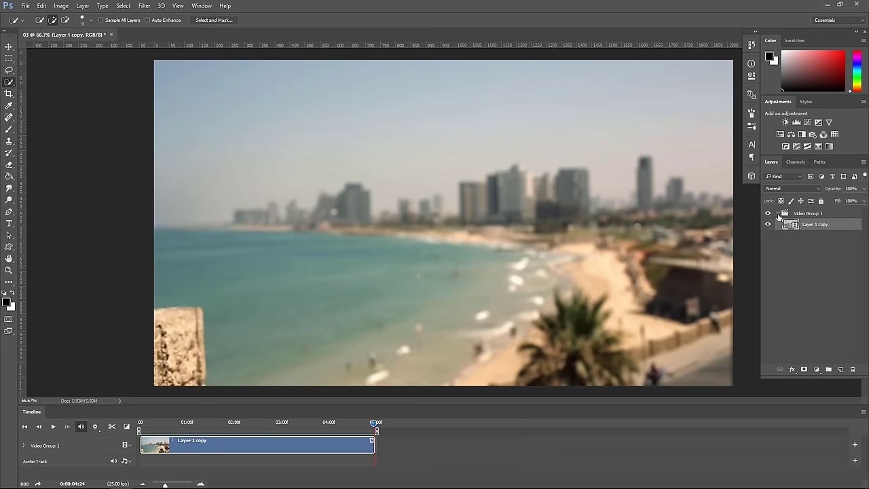
Stamp the visible frame into a new still layer and move its clip to 00:00.
{"action": "left_click", "coordinate": [778, 214]}
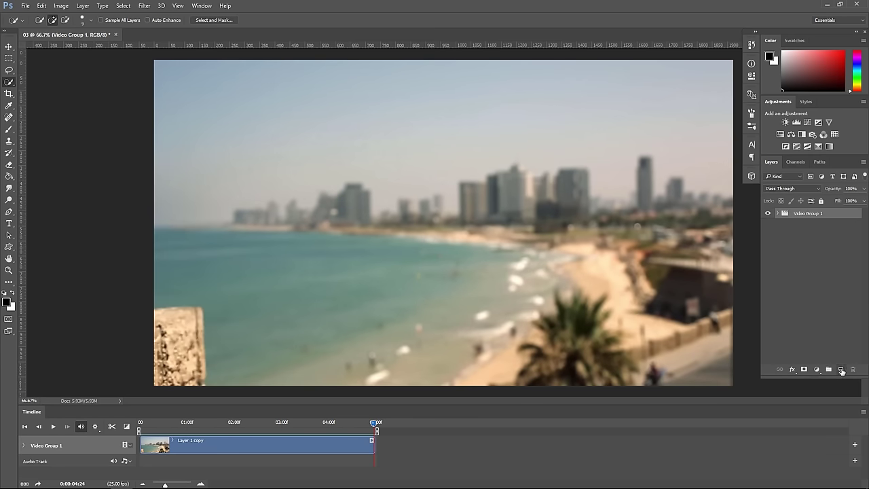
{"action": "key", "text": "ctrl+shift+alt+e"}
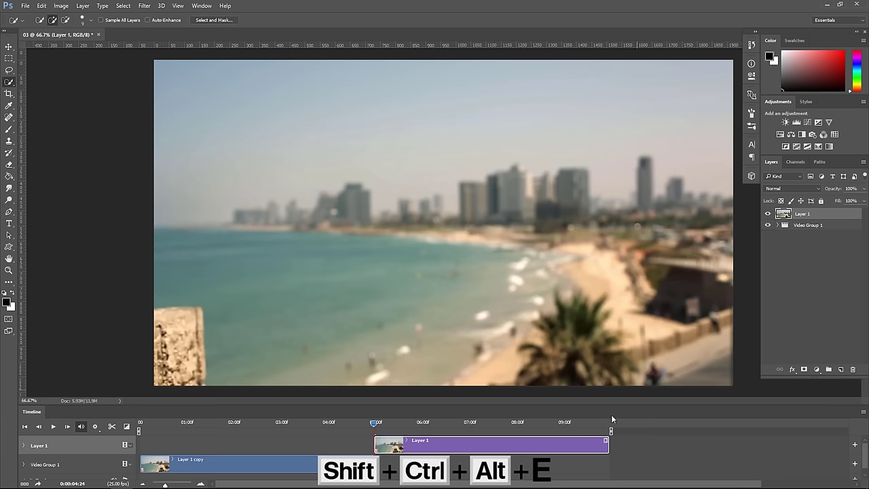
{"action": "left_click_drag", "start_coordinate": [511, 448], "coordinate": [271, 452]}
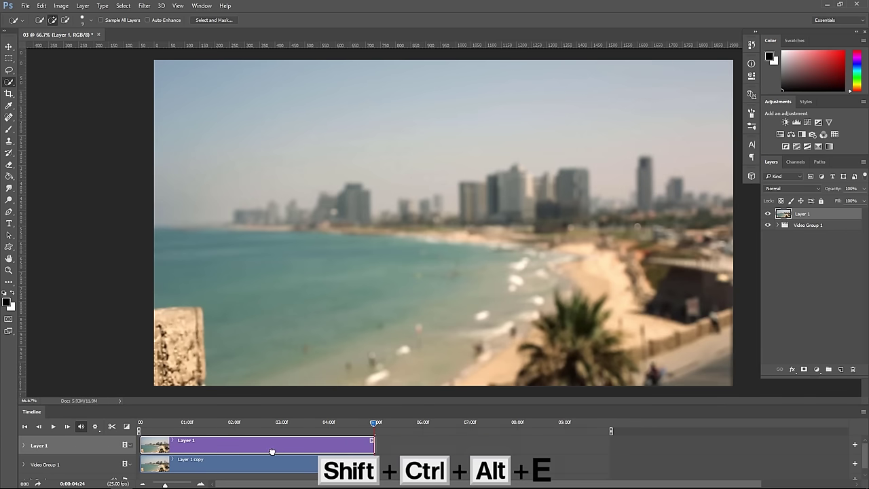
{"action": "left_click", "coordinate": [234, 422]}
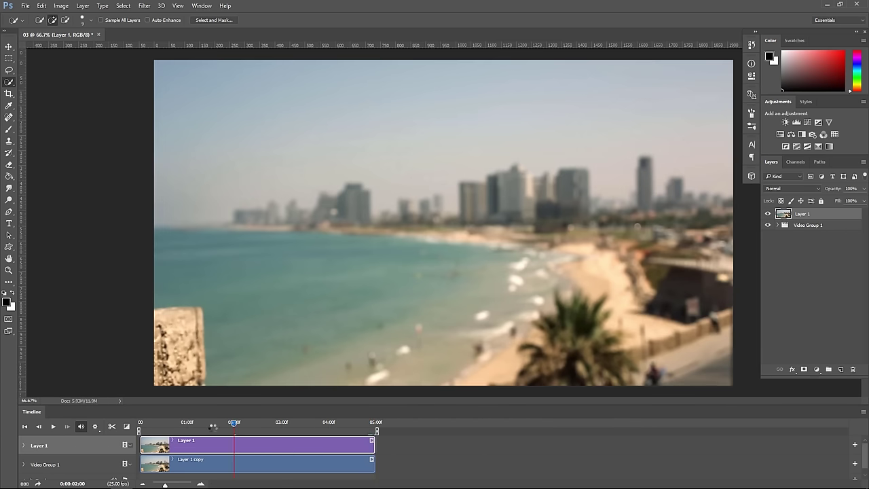
{"action": "left_click", "coordinate": [176, 422]}
Restore the accidentally deleted still layer and realign its clip to start at 00:00.
{"action": "left_click", "coordinate": [778, 225]}
{"action": "left_click", "coordinate": [815, 236]}
{"action": "left_click", "coordinate": [804, 216]}
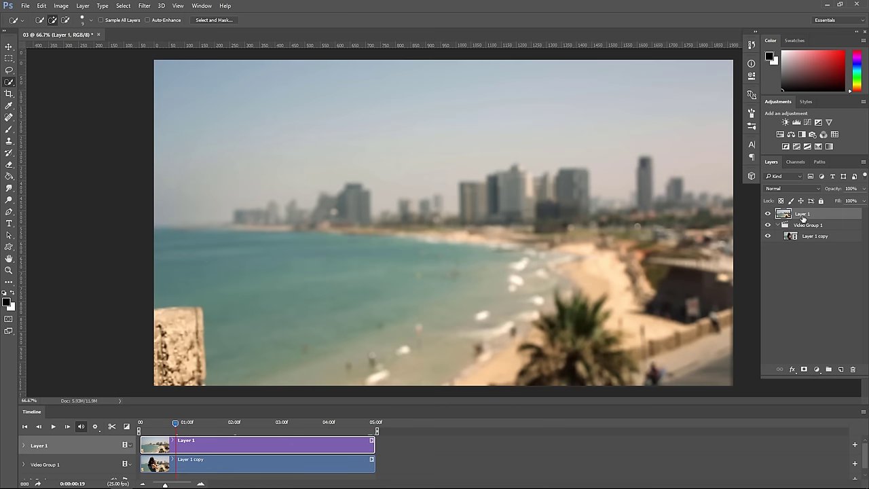
{"action": "left_click_drag", "start_coordinate": [803, 216], "coordinate": [853, 369]}
{"action": "left_click", "coordinate": [778, 214]}
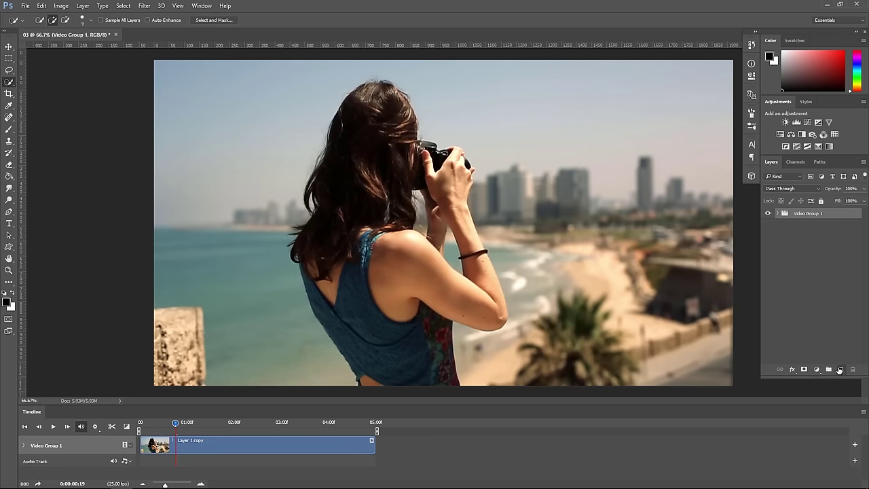
{"action": "key", "text": "ctrl+z"}
{"action": "left_click_drag", "start_coordinate": [280, 449], "coordinate": [243, 448]}
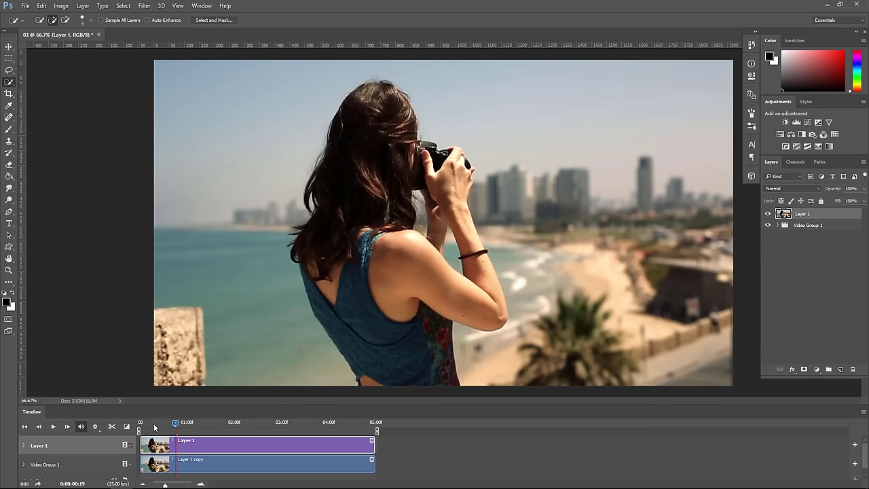
Lower the still layer's opacity to compare its alignment with the video at about 01:23.
{"action": "left_click", "coordinate": [174, 425]}
{"action": "left_click_drag", "start_coordinate": [174, 425], "coordinate": [231, 426]}
{"action": "left_click", "coordinate": [864, 188]}
{"action": "left_click_drag", "start_coordinate": [856, 199], "coordinate": [837, 200]}
Add a layer mask to the still layer and set the Brush size to 250.
{"action": "left_click", "coordinate": [9, 129]}
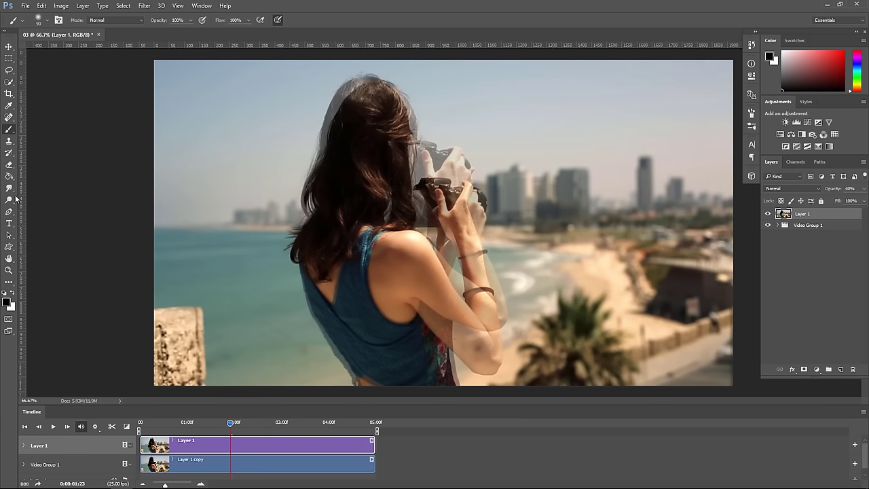
{"action": "left_click", "coordinate": [804, 368]}
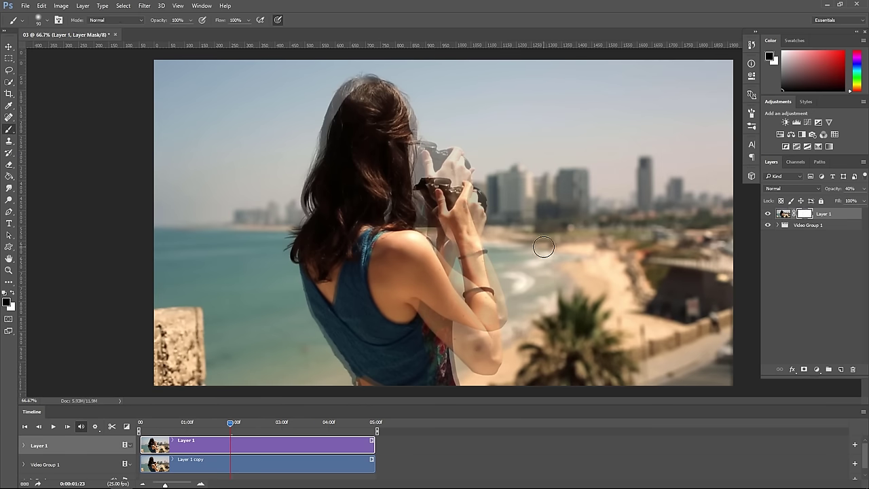
{"action": "key", "text": "bracketright"}
{"action": "key", "text": "bracketright"}
{"action": "key", "text": "bracketright"}
{"action": "key", "text": "bracketright"}
{"action": "key", "text": "bracketright"}
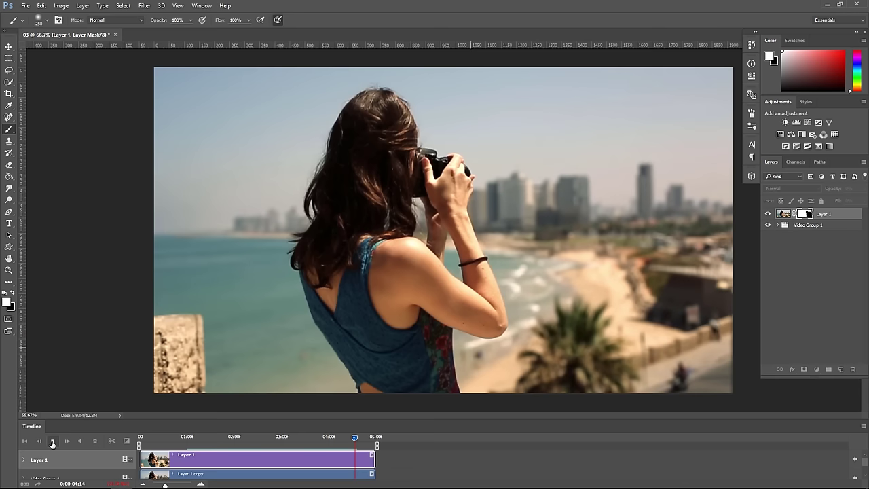
{"action": "left_click", "coordinate": [25, 6]}
{"action": "mouse_move", "coordinate": [34, 136]}
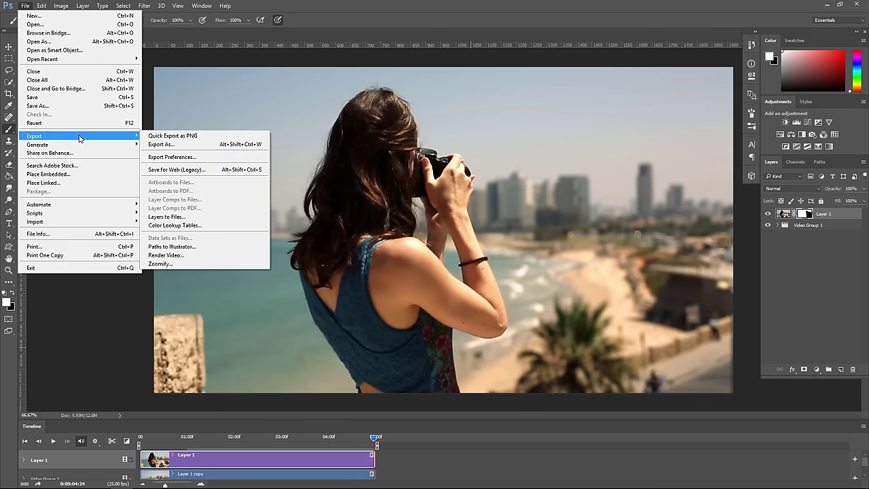
Set up Save for Web (Legacy) with GIF format, Bicubic Sharper quality and Forever looping.
{"action": "left_click", "coordinate": [187, 173]}
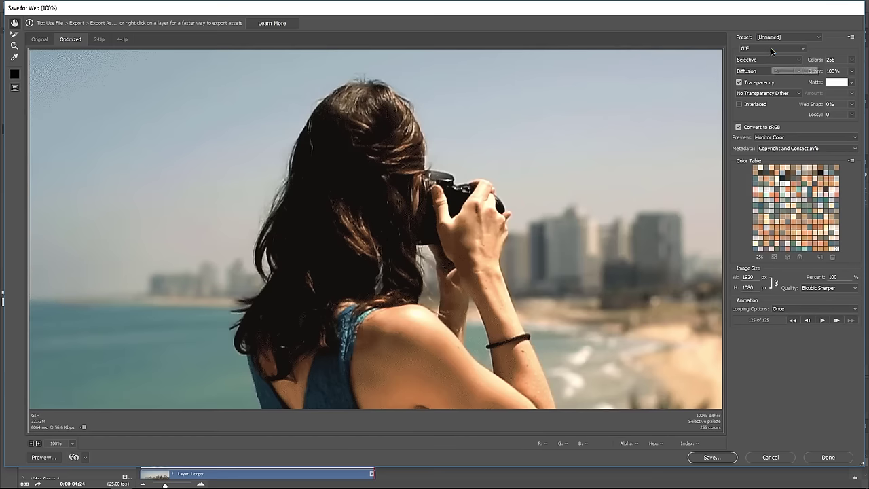
{"action": "left_click", "coordinate": [772, 49]}
{"action": "left_click", "coordinate": [752, 57]}
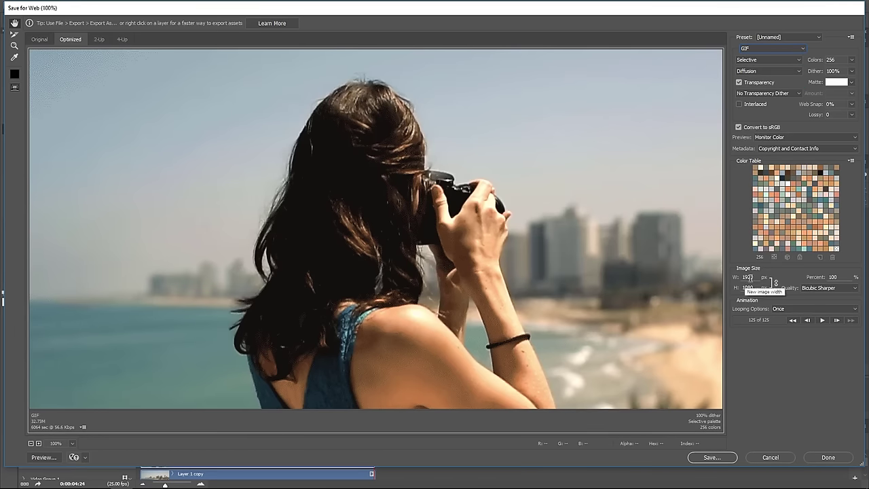
{"action": "left_click", "coordinate": [840, 288]}
{"action": "left_click", "coordinate": [831, 325]}
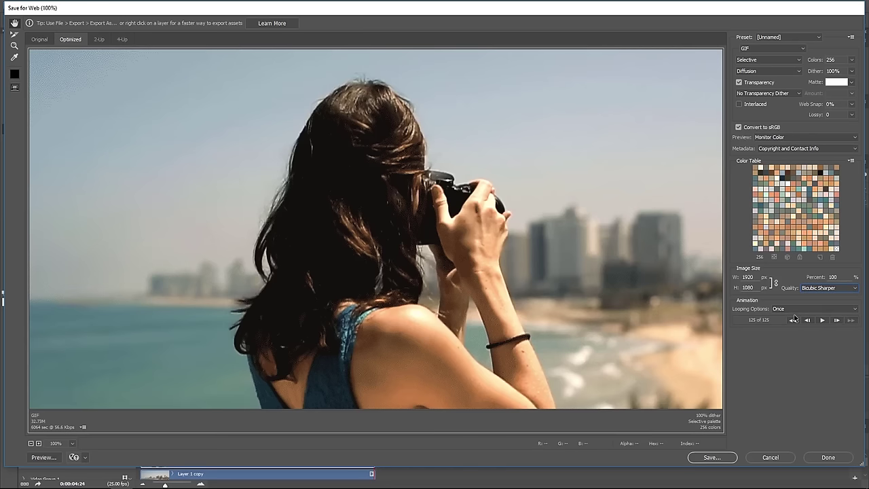
{"action": "left_click", "coordinate": [795, 309]}
{"action": "left_click", "coordinate": [790, 326]}
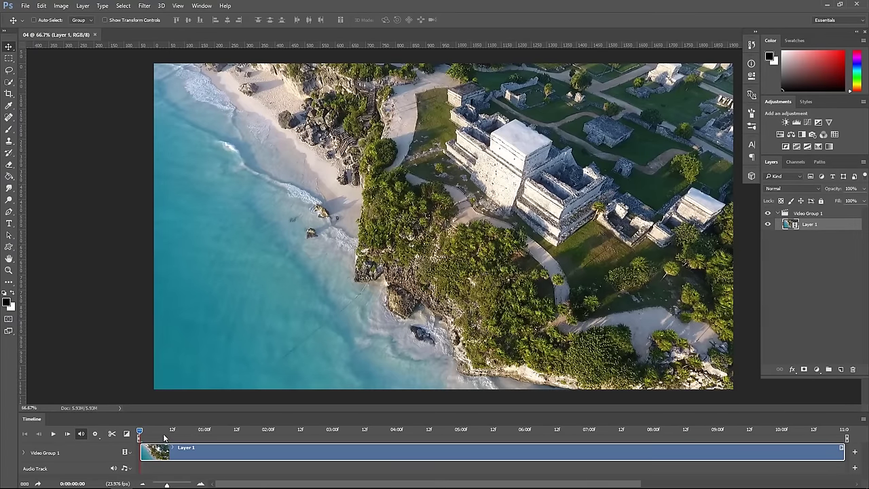
Preview the aerial video to about 03:00 and delete its opening clip piece.
{"action": "left_click_drag", "start_coordinate": [139, 432], "coordinate": [720, 455]}
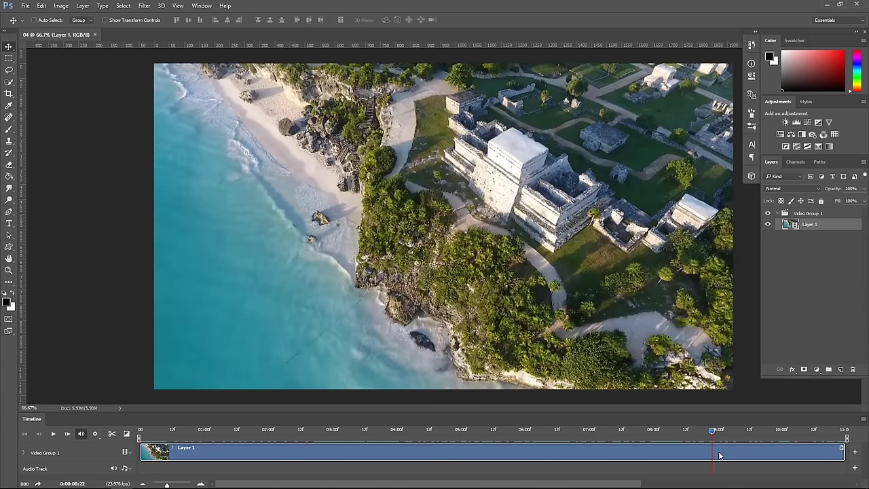
{"action": "left_click_drag", "start_coordinate": [719, 455], "coordinate": [301, 448]}
{"action": "key", "text": "Delete"}
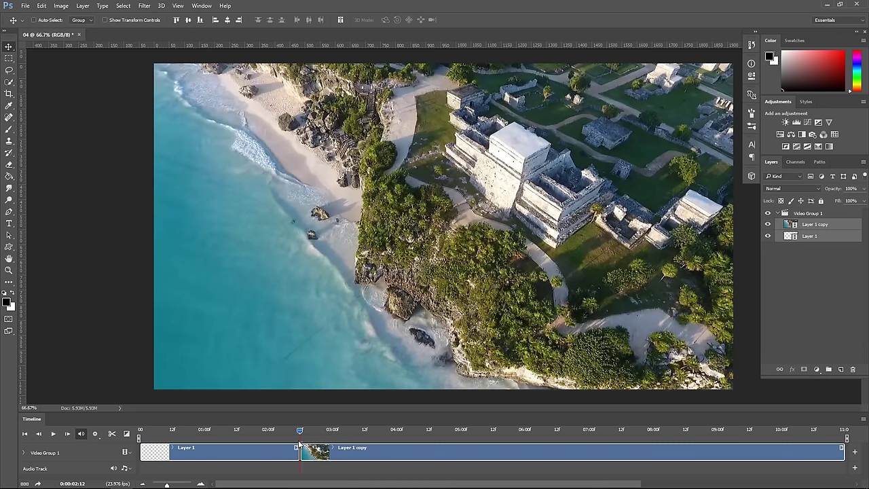
{"action": "left_click", "coordinate": [262, 456]}
{"action": "key", "text": "Delete"}
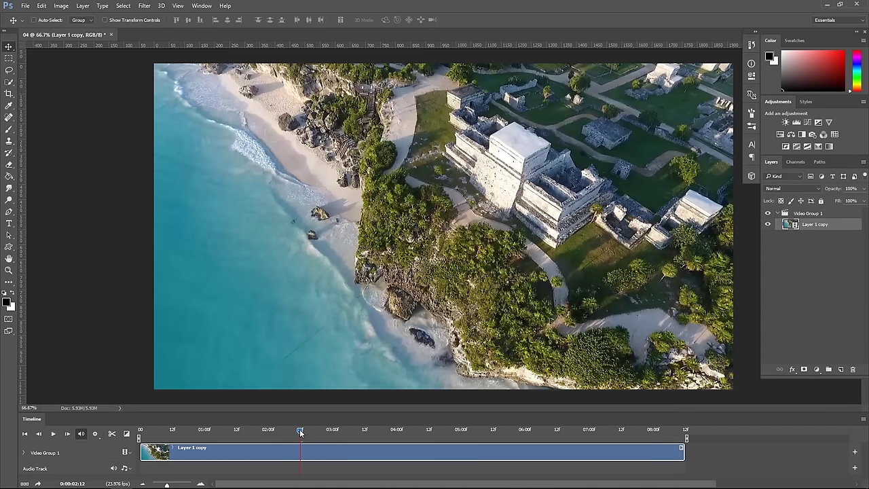
Split the clip at 05:01, delete the trailing piece, and scrub back to the start.
{"action": "left_click_drag", "start_coordinate": [300, 429], "coordinate": [460, 436]}
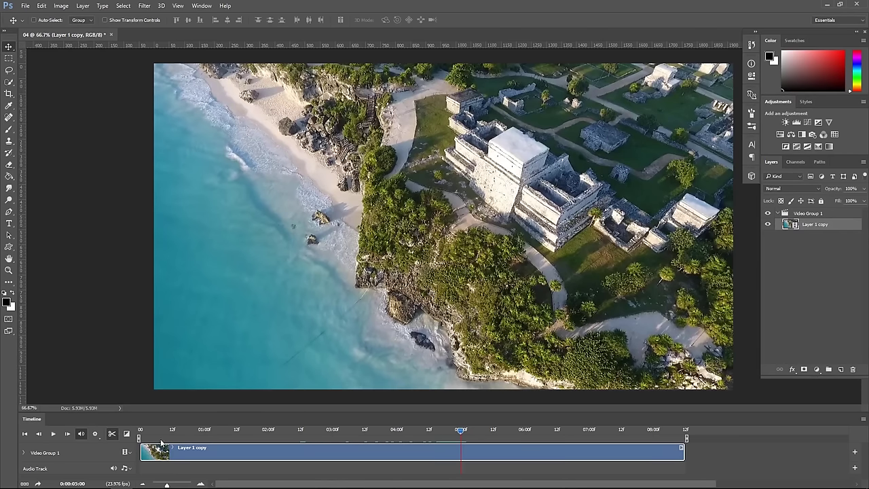
{"action": "left_click", "coordinate": [112, 433]}
{"action": "left_click", "coordinate": [508, 451]}
{"action": "key", "text": "Delete"}
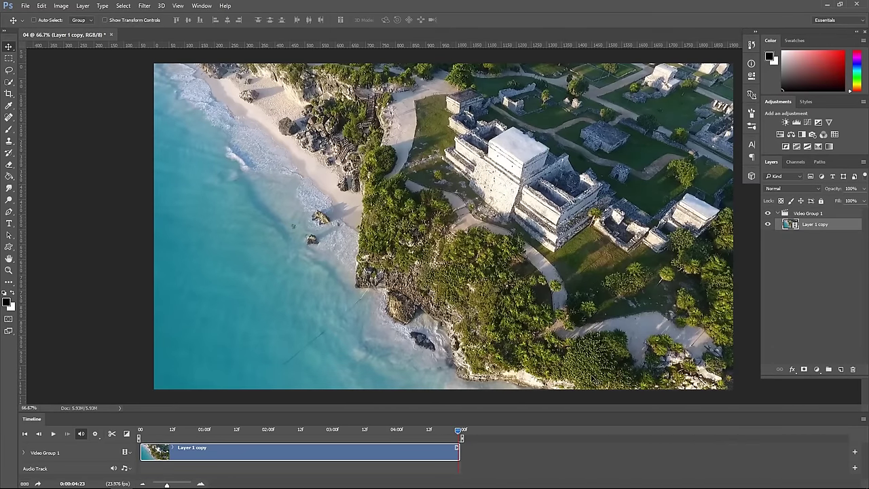
{"action": "left_click_drag", "start_coordinate": [459, 430], "coordinate": [310, 429]}
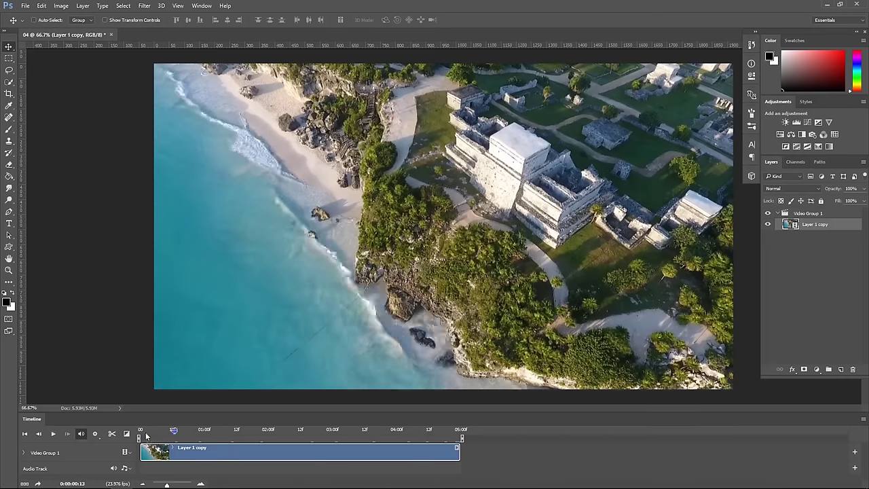
{"action": "mouse_move", "coordinate": [246, 430]}
{"action": "left_mouse_down"}
{"action": "mouse_move", "coordinate": [140, 431]}
{"action": "mouse_move", "coordinate": [461, 439]}
{"action": "left_mouse_up"}
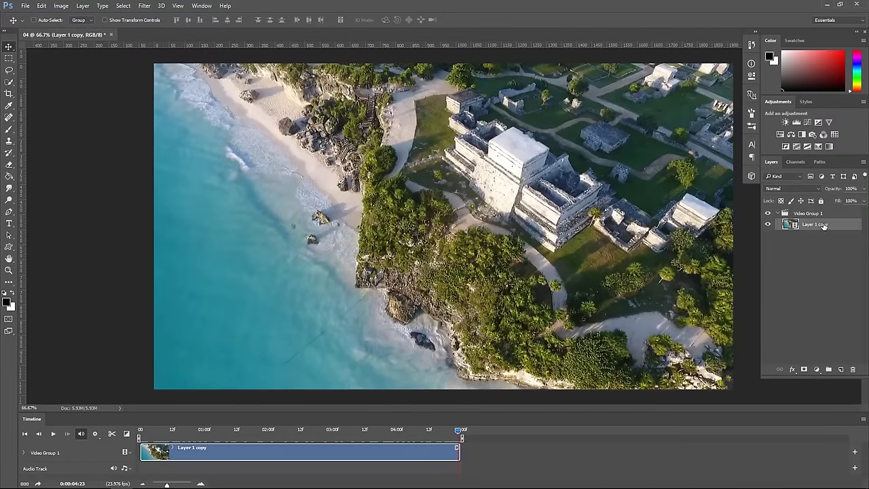
Stamp the 00:00 frame of Video Group 1 into a new layer and add a white layer mask.
{"action": "left_click", "coordinate": [778, 215]}
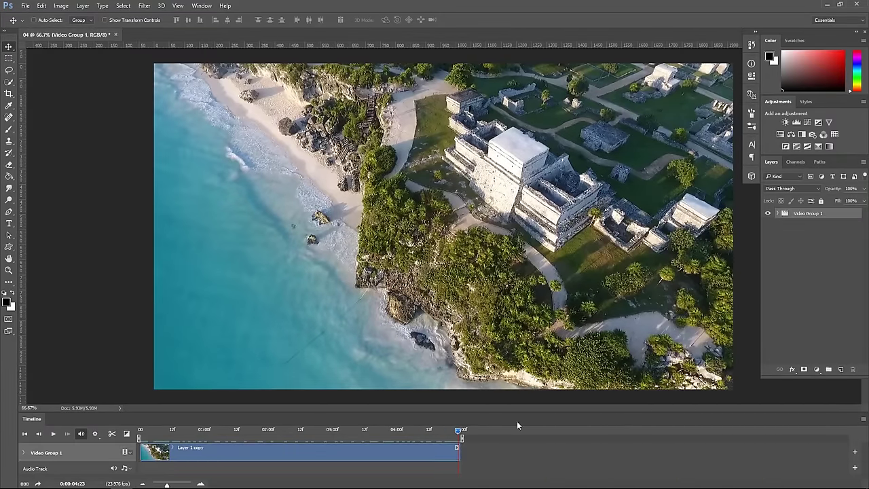
{"action": "left_click", "coordinate": [138, 431]}
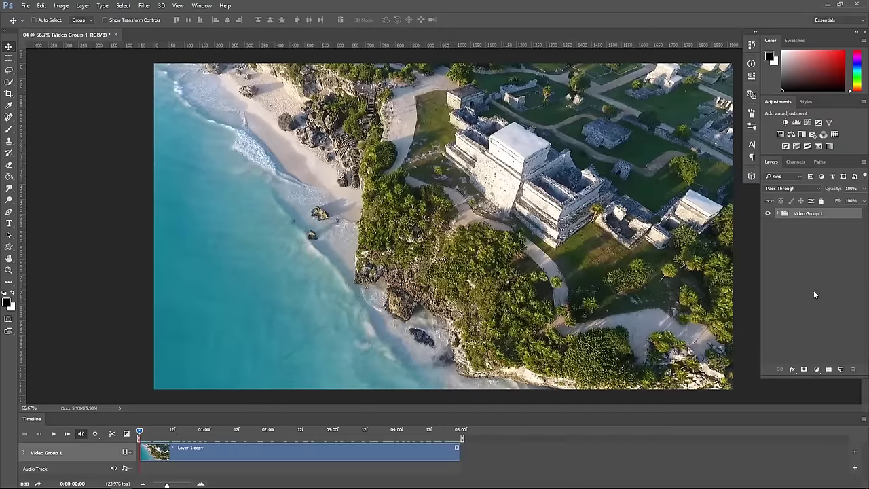
{"action": "left_click", "coordinate": [840, 369]}
{"action": "key", "text": "shift+ctrl+alt+e"}
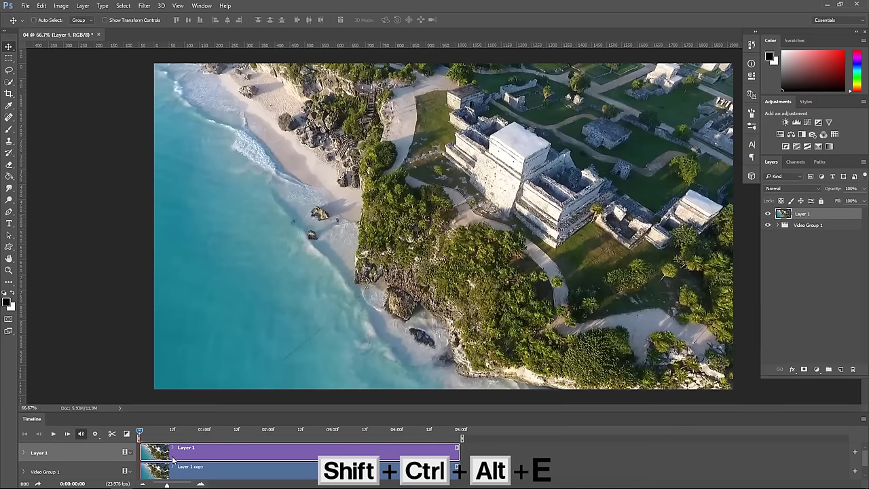
{"action": "left_click", "coordinate": [804, 370]}
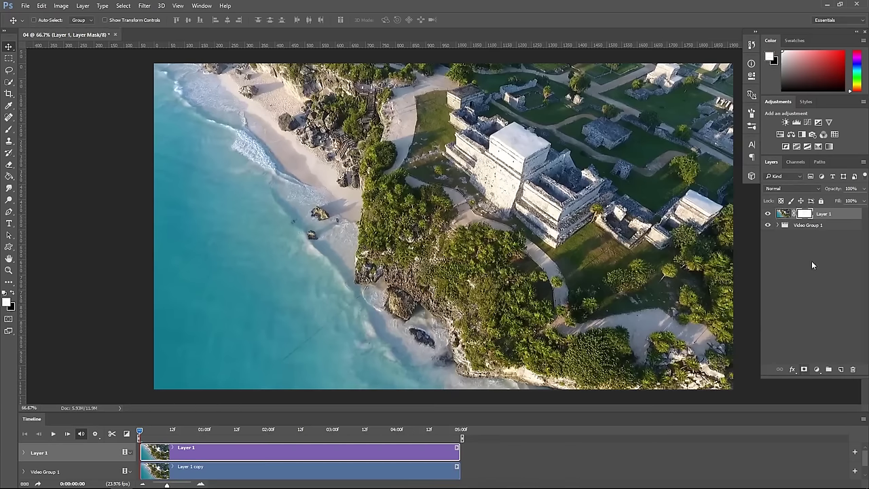
Paint black on the mask over the beach waves and shoreline surf, then play from the first frame.
{"action": "left_click", "coordinate": [10, 131]}
{"action": "left_click", "coordinate": [12, 293]}
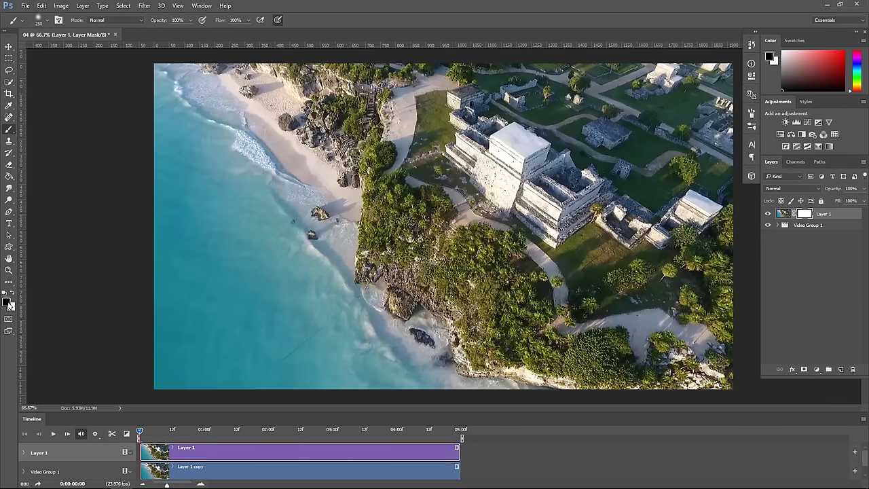
{"action": "left_click_drag", "start_coordinate": [204, 126], "coordinate": [169, 85]}
{"action": "key", "text": "space"}
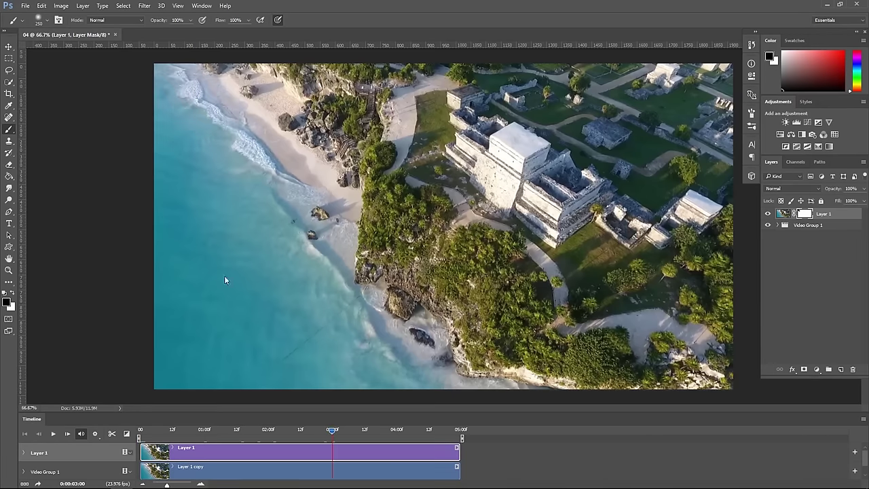
{"action": "mouse_move", "coordinate": [224, 123]}
{"action": "left_mouse_down"}
{"action": "mouse_move", "coordinate": [236, 121]}
{"action": "mouse_move", "coordinate": [471, 394]}
{"action": "left_mouse_up"}
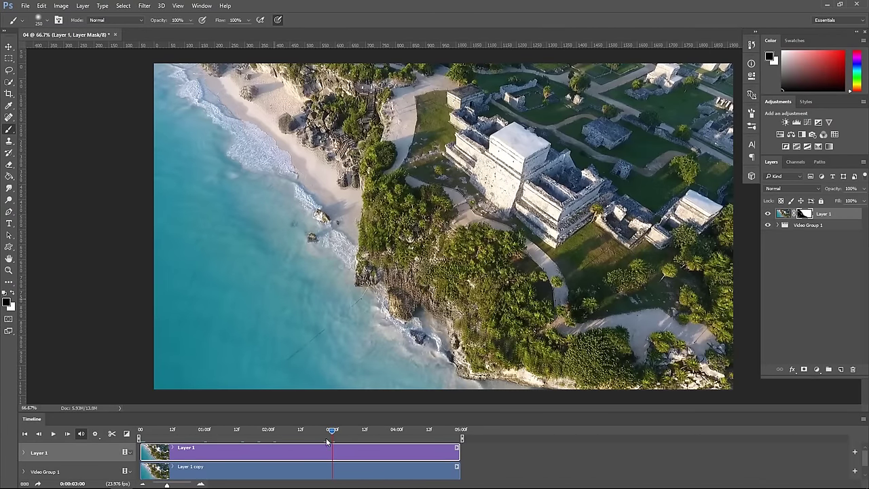
{"action": "left_click_drag", "start_coordinate": [328, 435], "coordinate": [140, 433]}
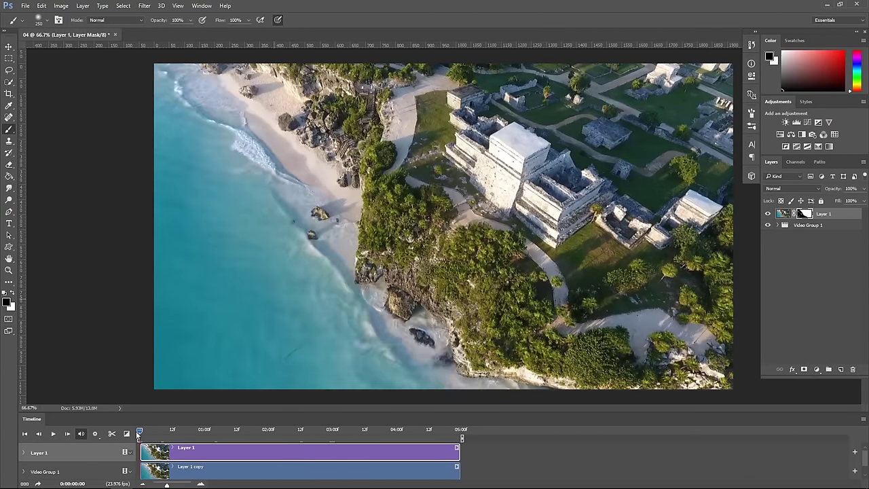
{"action": "left_click", "coordinate": [53, 433]}
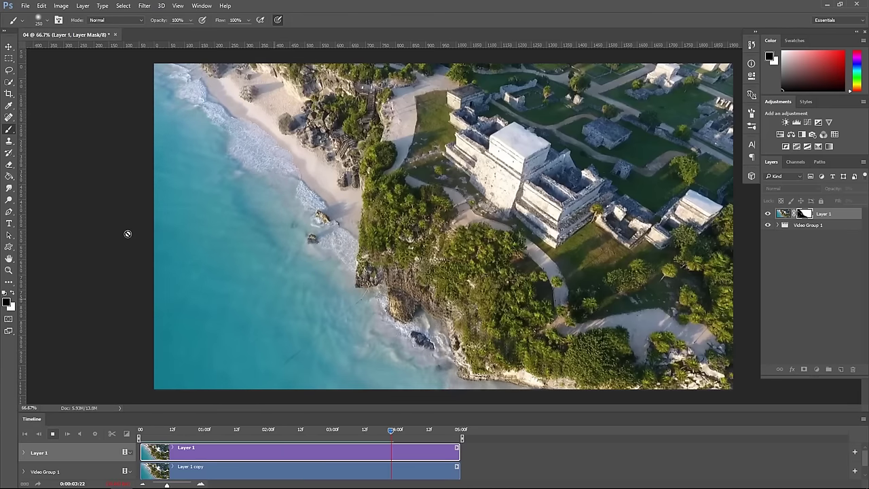
Configure Save for Web (Legacy) for the aerial cinemagraph: GIF, Bicubic Sharper, looping Forever.
{"action": "left_click", "coordinate": [25, 5]}
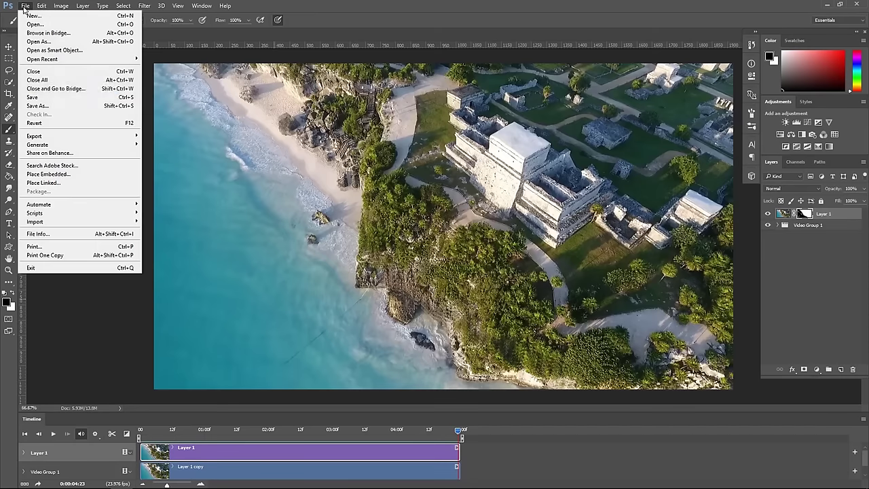
{"action": "mouse_move", "coordinate": [34, 136]}
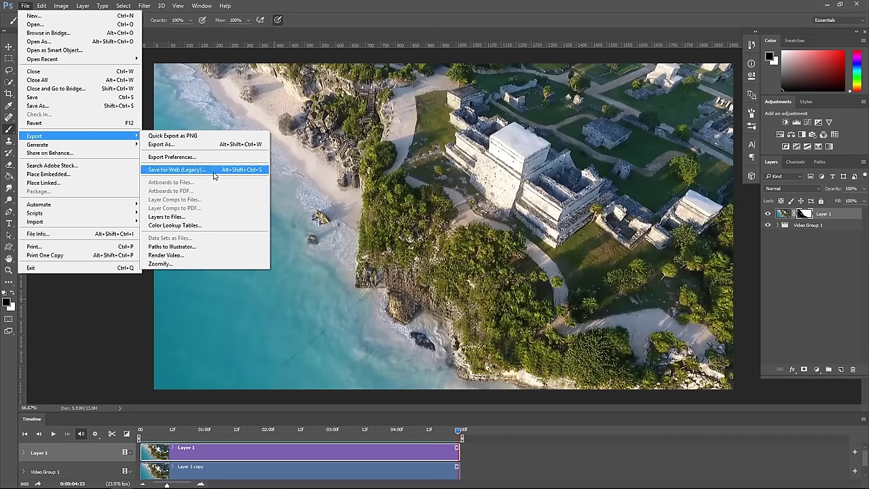
{"action": "left_click", "coordinate": [203, 175]}
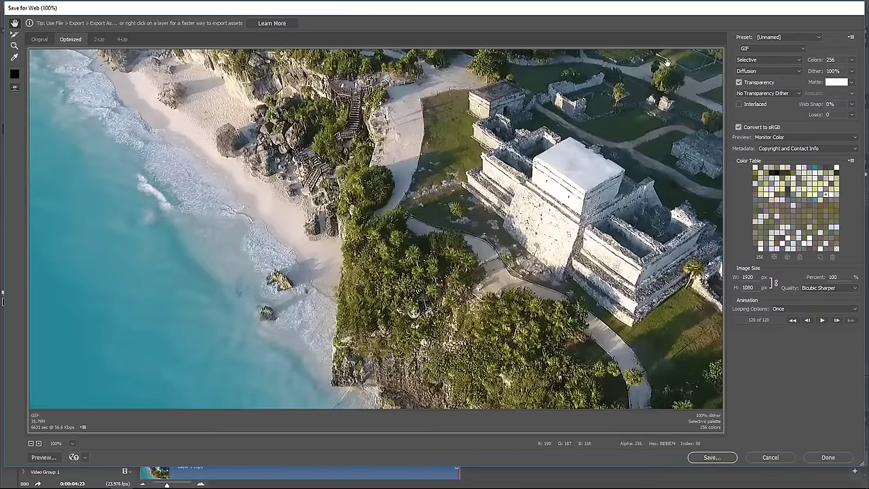
{"action": "left_click", "coordinate": [748, 48]}
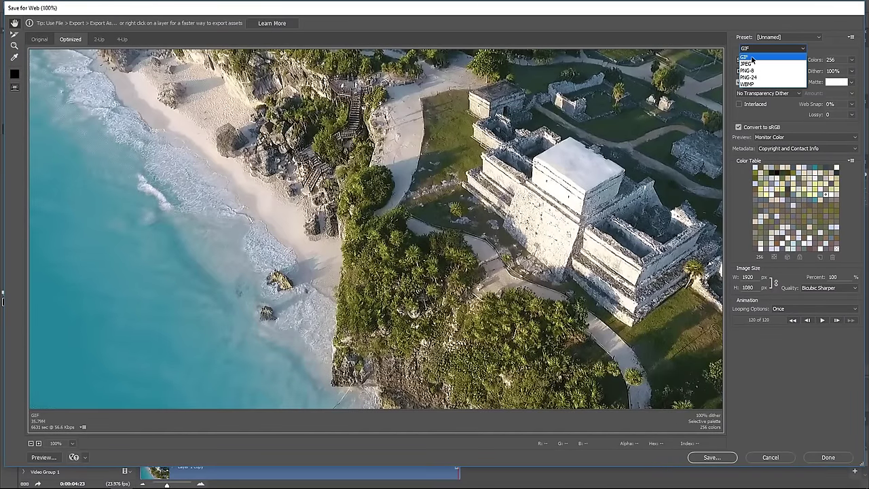
{"action": "left_click", "coordinate": [749, 58]}
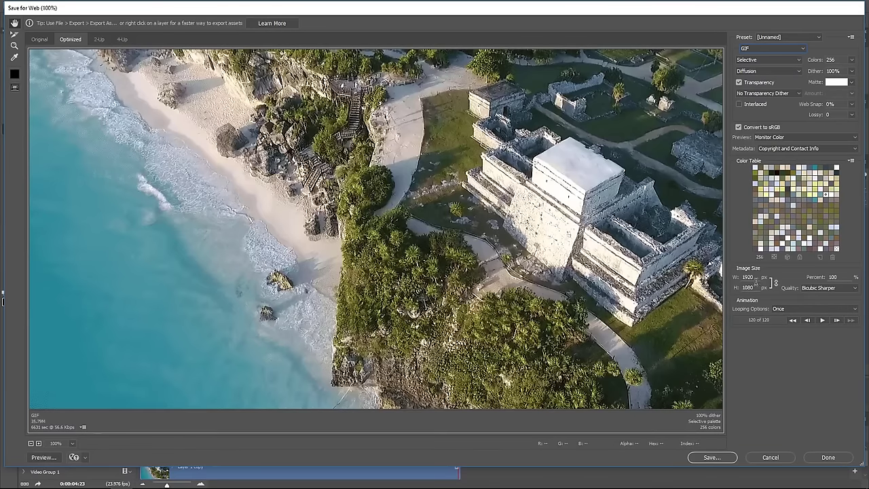
{"action": "left_click", "coordinate": [825, 287]}
{"action": "left_click", "coordinate": [823, 326]}
{"action": "left_click", "coordinate": [796, 309]}
{"action": "left_click", "coordinate": [789, 325]}
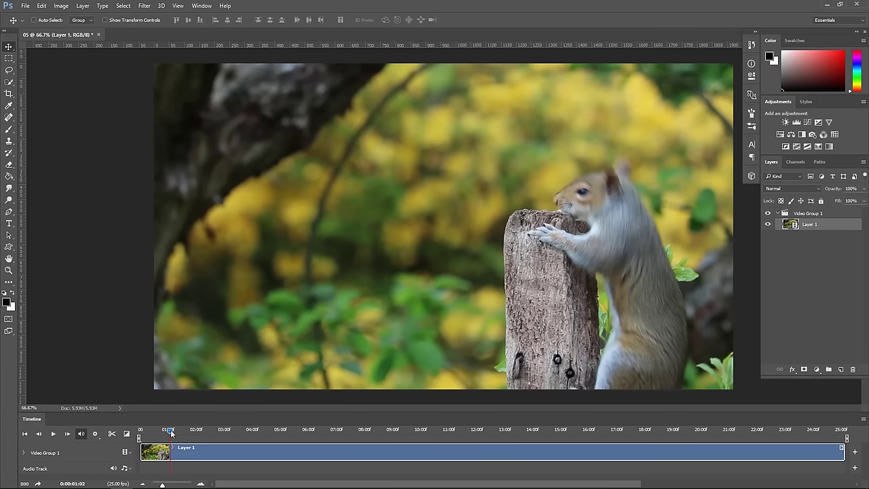
Scrub the squirrel video, split at the chosen start frame and delete the first part.
{"action": "mouse_move", "coordinate": [170, 434]}
{"action": "left_mouse_down"}
{"action": "mouse_move", "coordinate": [273, 435]}
{"action": "mouse_move", "coordinate": [379, 451]}
{"action": "mouse_move", "coordinate": [560, 443]}
{"action": "mouse_move", "coordinate": [545, 435]}
{"action": "left_mouse_up"}
{"action": "left_click_drag", "start_coordinate": [544, 434], "coordinate": [552, 435]}
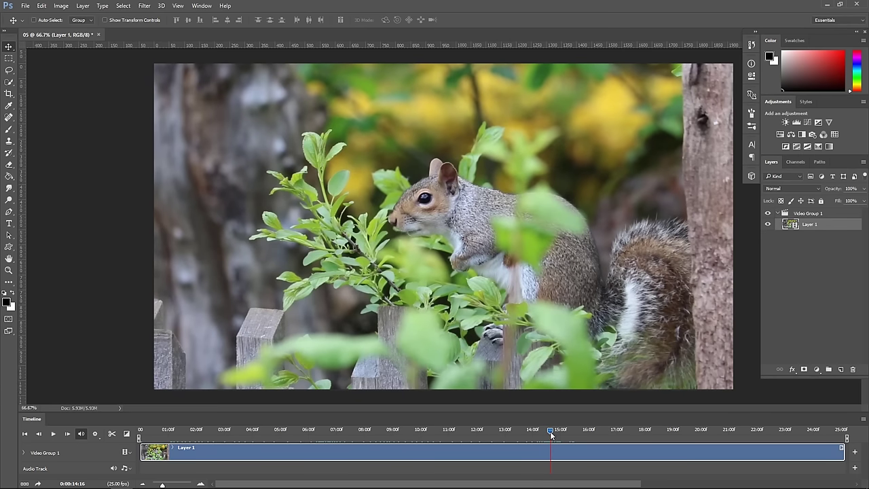
{"action": "left_click", "coordinate": [112, 434]}
{"action": "left_click", "coordinate": [439, 456]}
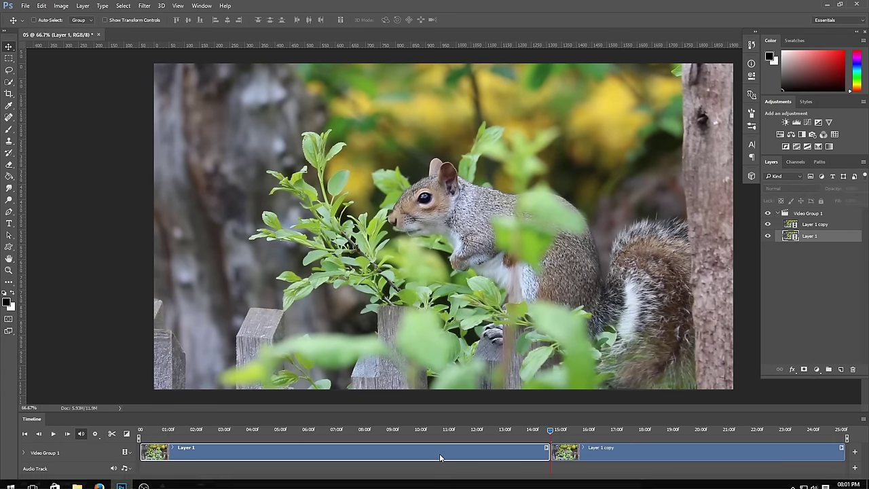
{"action": "key", "text": "Delete"}
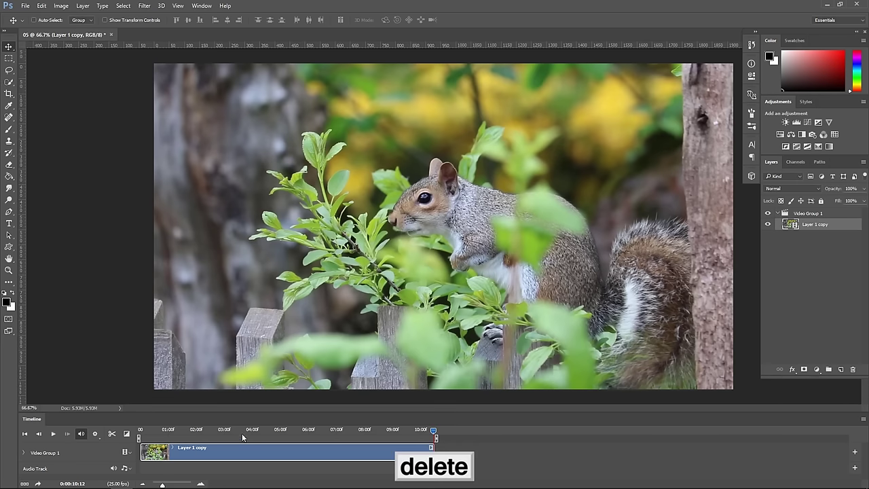
Cut the clip's tail, splitting near 04:24 then earlier, leaving about 2 seconds.
{"action": "left_click", "coordinate": [280, 434]}
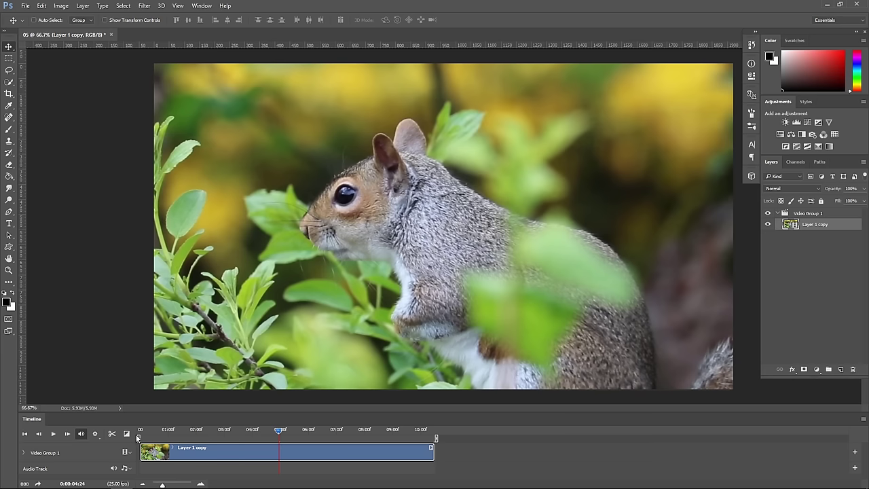
{"action": "left_click", "coordinate": [112, 434]}
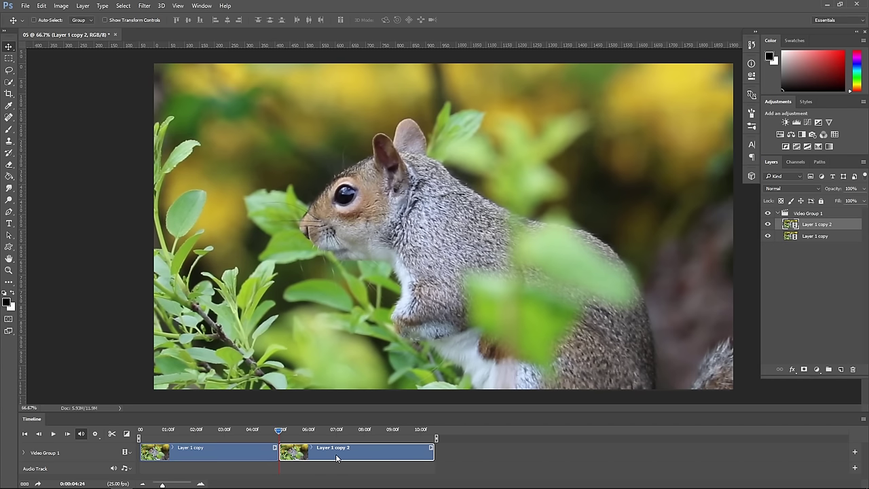
{"action": "key", "text": "Delete"}
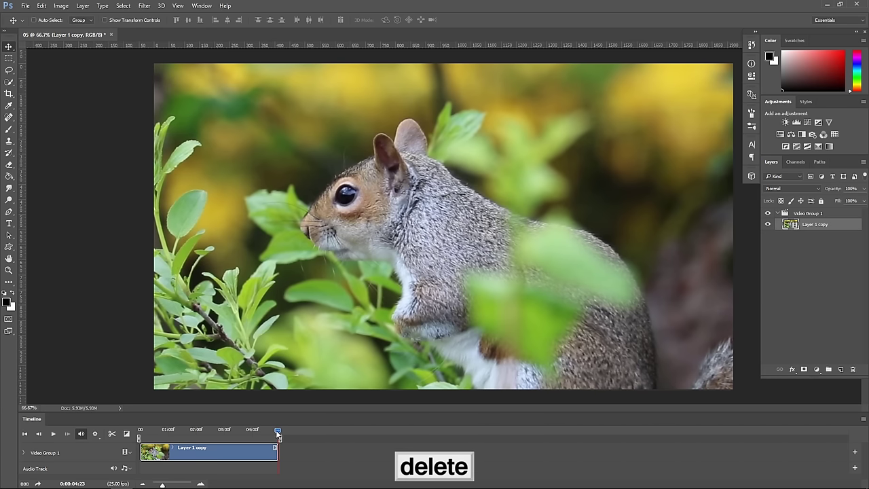
{"action": "mouse_move", "coordinate": [276, 432]}
{"action": "left_mouse_down"}
{"action": "mouse_move", "coordinate": [142, 432]}
{"action": "mouse_move", "coordinate": [236, 441]}
{"action": "mouse_move", "coordinate": [211, 442]}
{"action": "mouse_move", "coordinate": [222, 443]}
{"action": "left_mouse_up"}
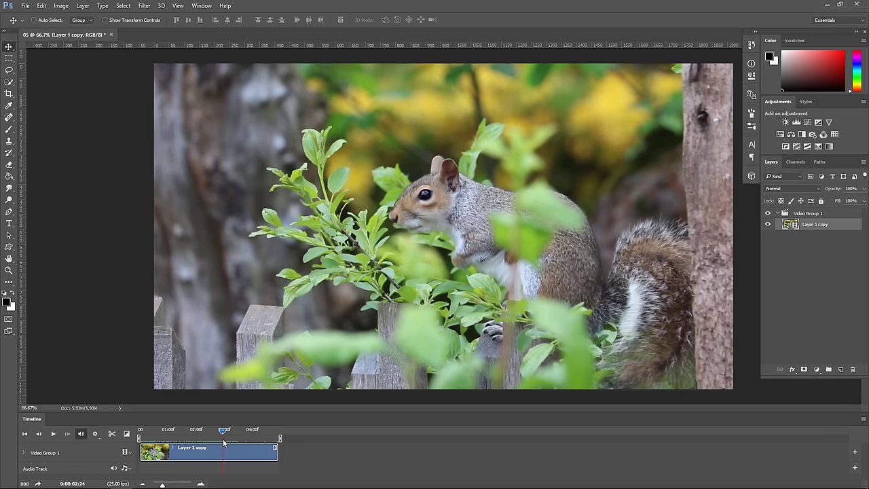
{"action": "left_click", "coordinate": [110, 439]}
{"action": "key", "text": "Delete"}
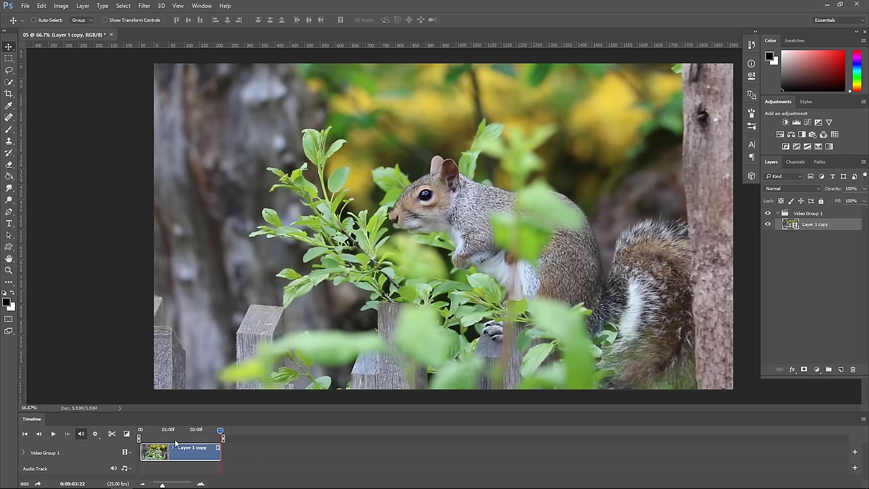
{"action": "left_click_drag", "start_coordinate": [155, 430], "coordinate": [223, 440]}
Stamp the visible squirrel frame into a new layer above the collapsed group, starting at time zero.
{"action": "left_click", "coordinate": [784, 213]}
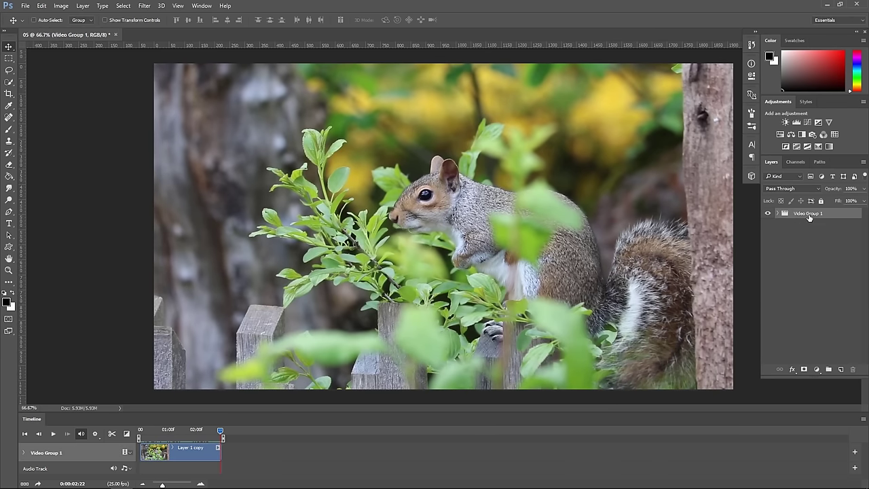
{"action": "left_click", "coordinate": [841, 370]}
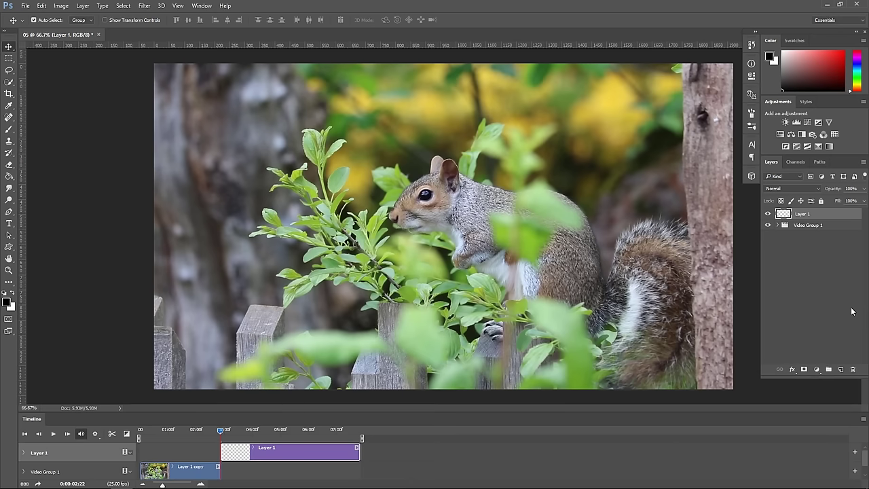
{"action": "key", "text": "ctrl+shift+alt+e"}
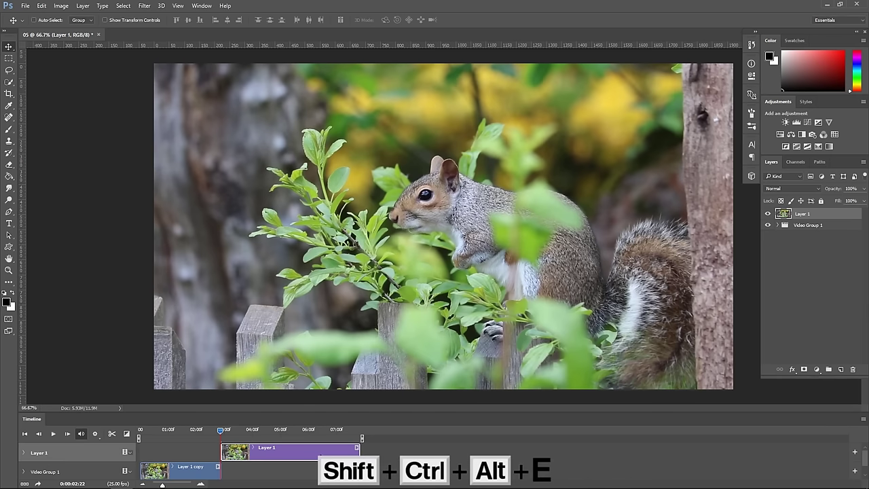
{"action": "left_click_drag", "start_coordinate": [310, 452], "coordinate": [228, 450]}
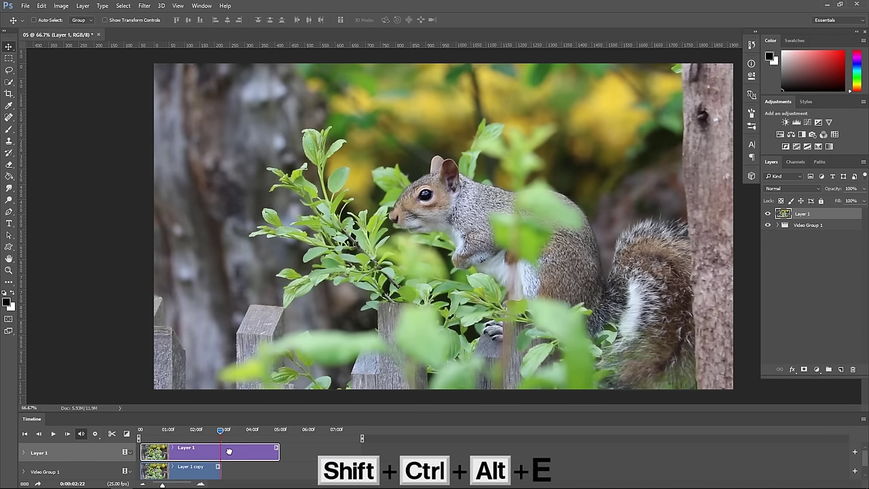
Trim the still layer to end with the video clip, deleting its excess length.
{"action": "left_click_drag", "start_coordinate": [219, 434], "coordinate": [218, 435]}
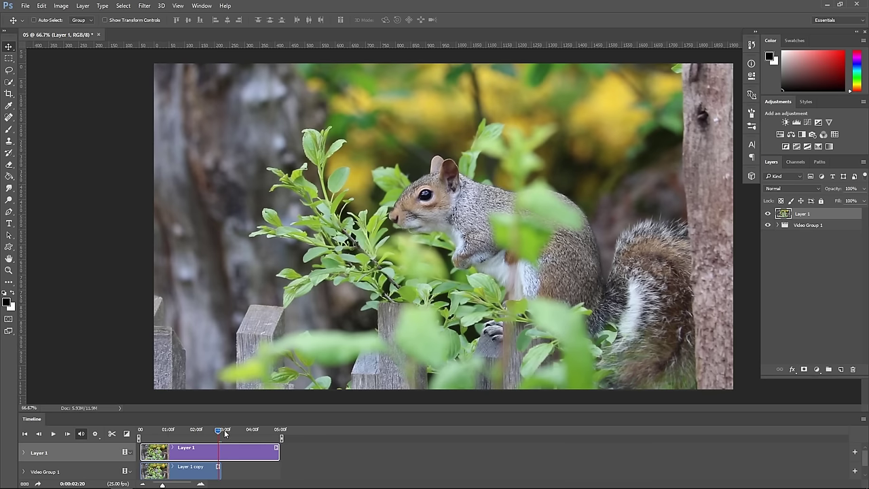
{"action": "left_click_drag", "start_coordinate": [224, 431], "coordinate": [222, 430]}
{"action": "left_click", "coordinate": [112, 433]}
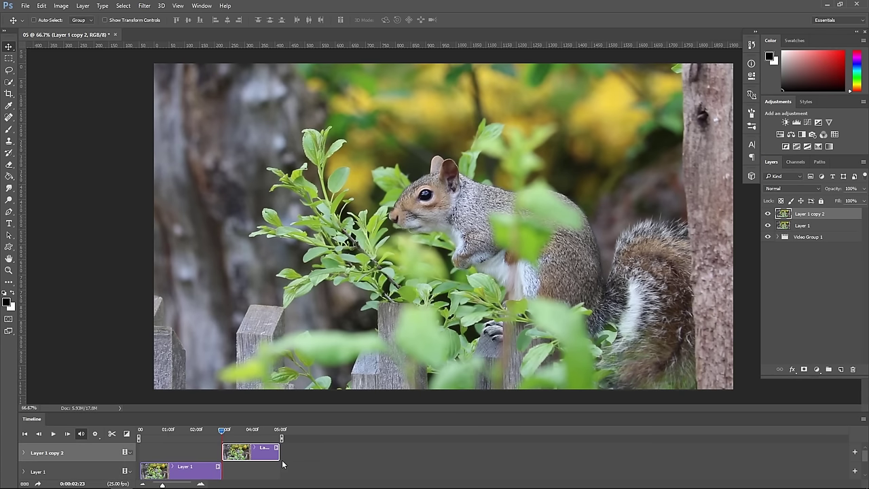
{"action": "key", "text": "Delete"}
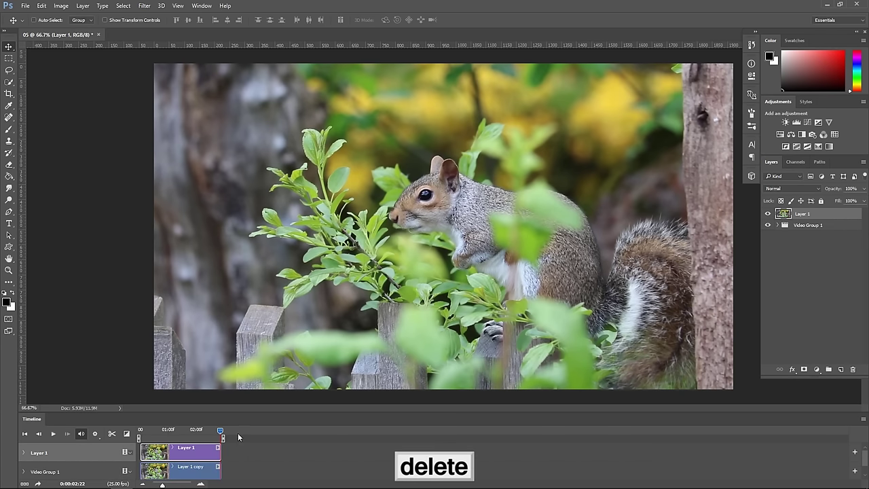
{"action": "left_click", "coordinate": [219, 431]}
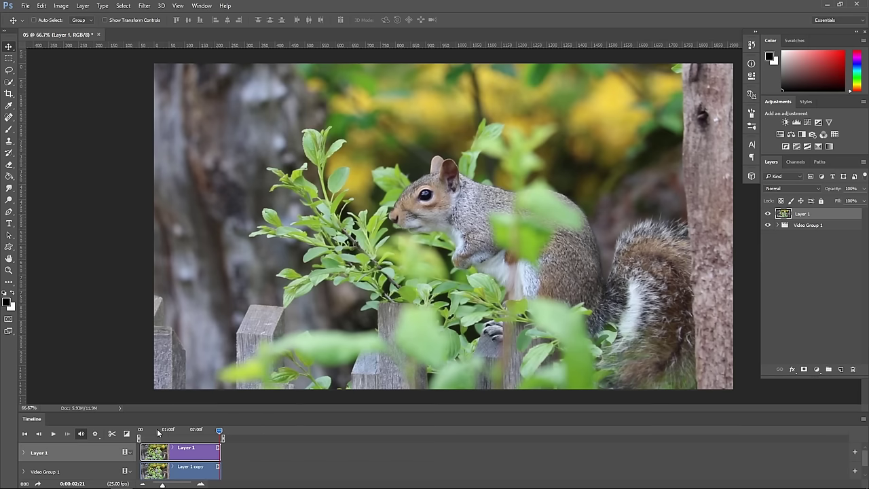
{"action": "left_click", "coordinate": [141, 432]}
{"action": "left_click_drag", "start_coordinate": [141, 432], "coordinate": [205, 430]}
Add a white mask to the still layer and paint the upper leaves with a smaller brush.
{"action": "left_click", "coordinate": [804, 369]}
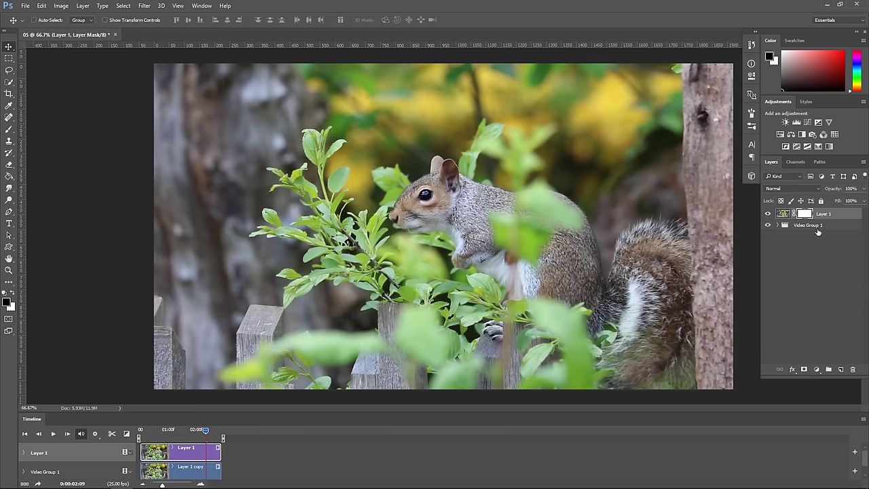
{"action": "left_click", "coordinate": [8, 133]}
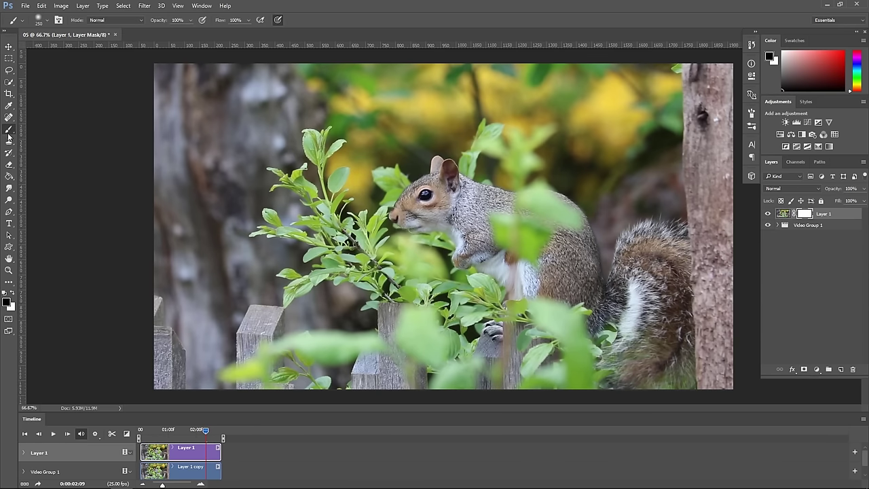
{"action": "key", "text": "bracketleft"}
{"action": "key", "text": "bracketleft"}
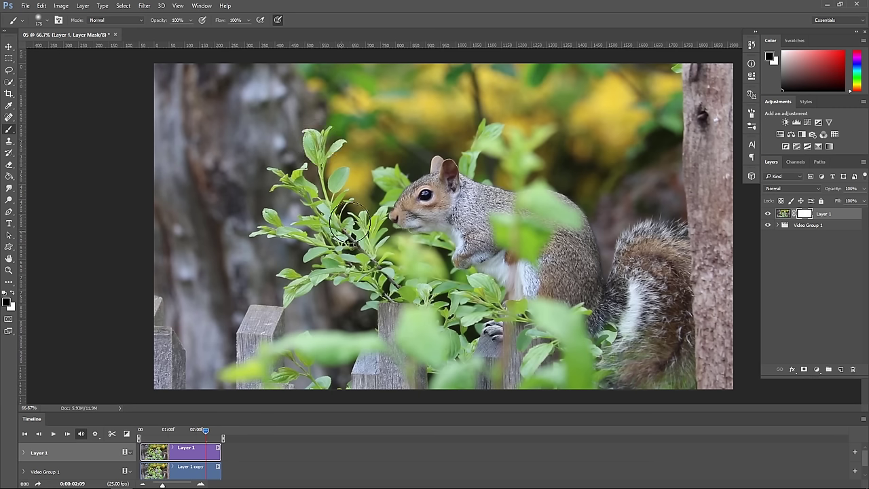
{"action": "left_click_drag", "start_coordinate": [363, 215], "coordinate": [319, 292]}
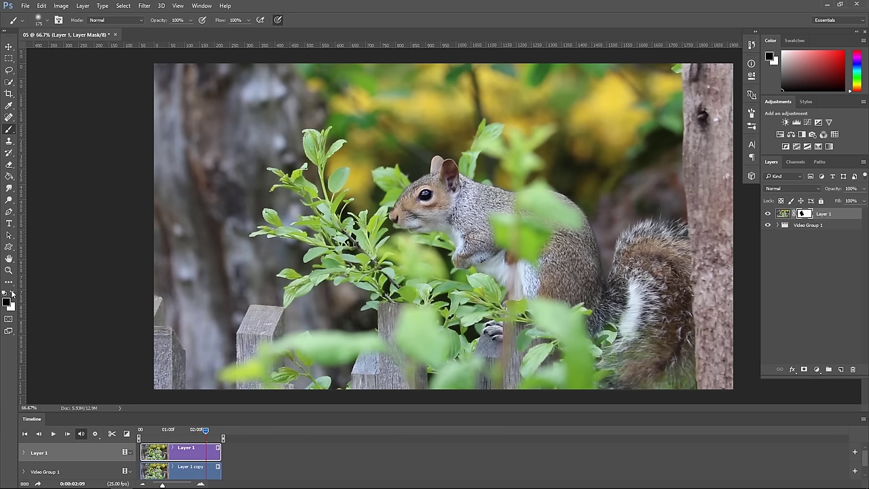
{"action": "key", "text": "x"}
{"action": "key", "text": "x"}
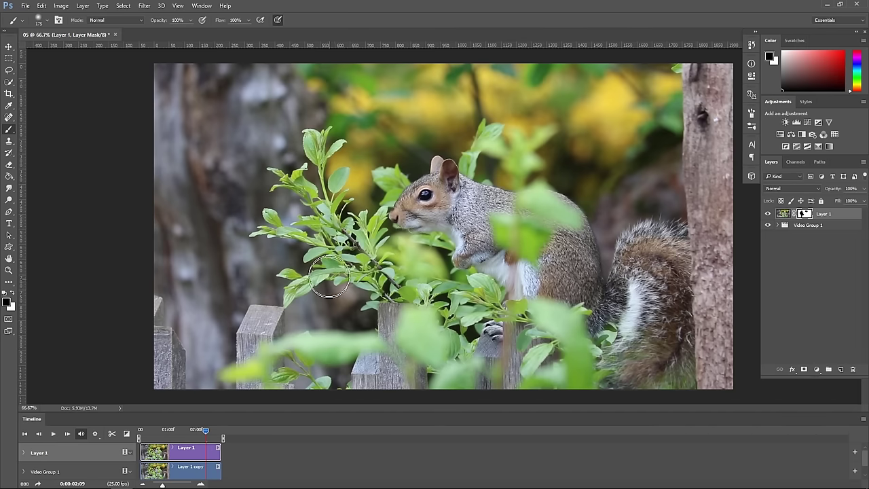
Play the squirrel loop several times to review the animated leaves.
{"action": "left_click", "coordinate": [53, 436]}
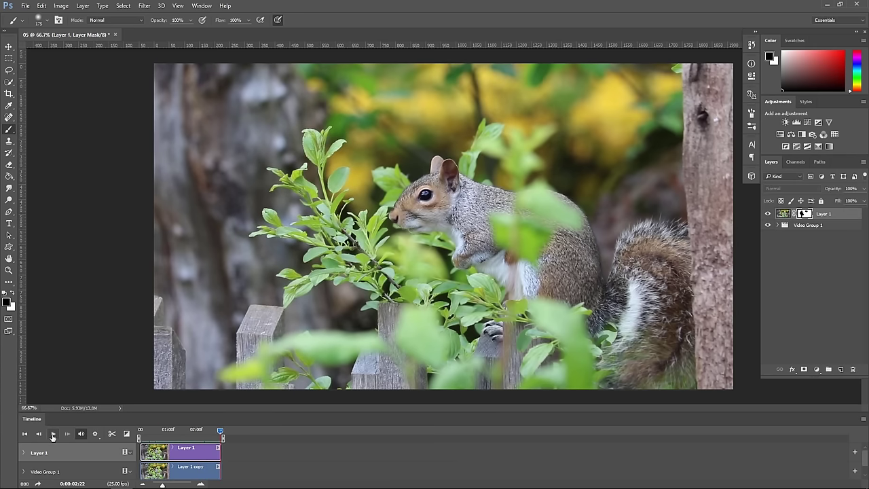
{"action": "left_click", "coordinate": [53, 435]}
{"action": "left_click", "coordinate": [53, 436]}
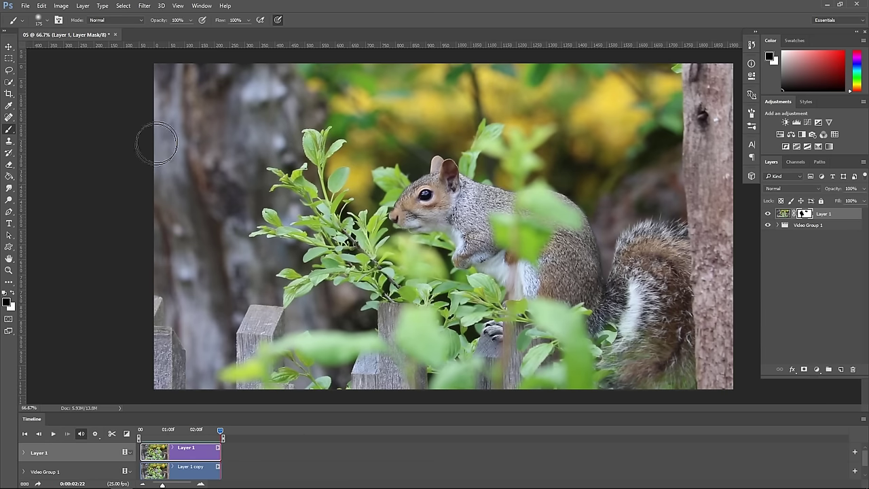
{"action": "left_click", "coordinate": [25, 5]}
{"action": "mouse_move", "coordinate": [34, 136]}
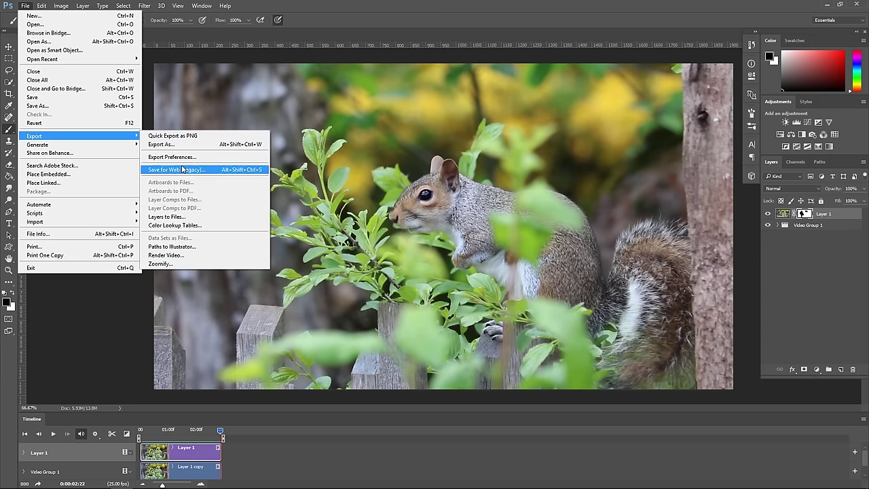
Save the squirrel cinemagraph via Save for Web as a GIF with Bicubic Sharper, looping Forever.
{"action": "left_click", "coordinate": [179, 170]}
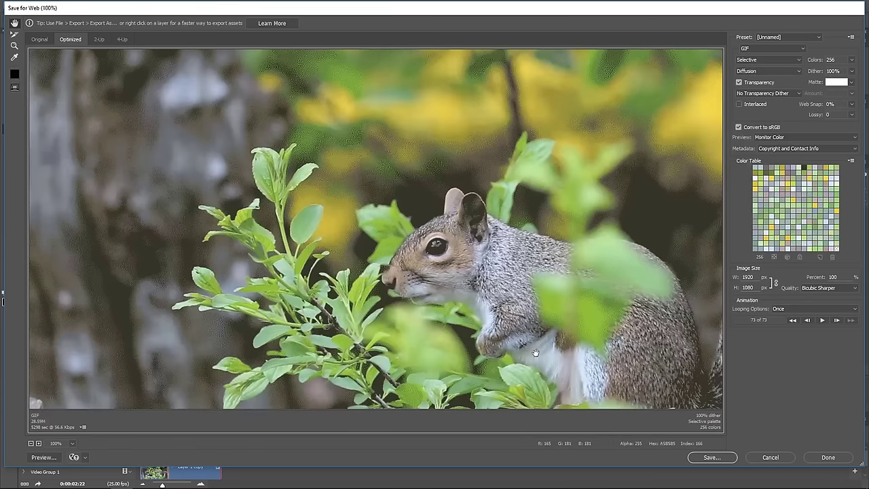
{"action": "left_click", "coordinate": [760, 49]}
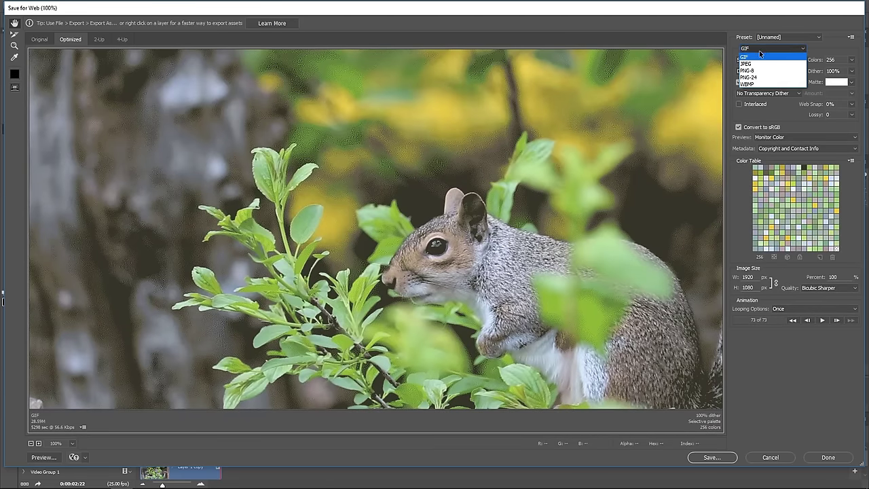
{"action": "left_click", "coordinate": [756, 58]}
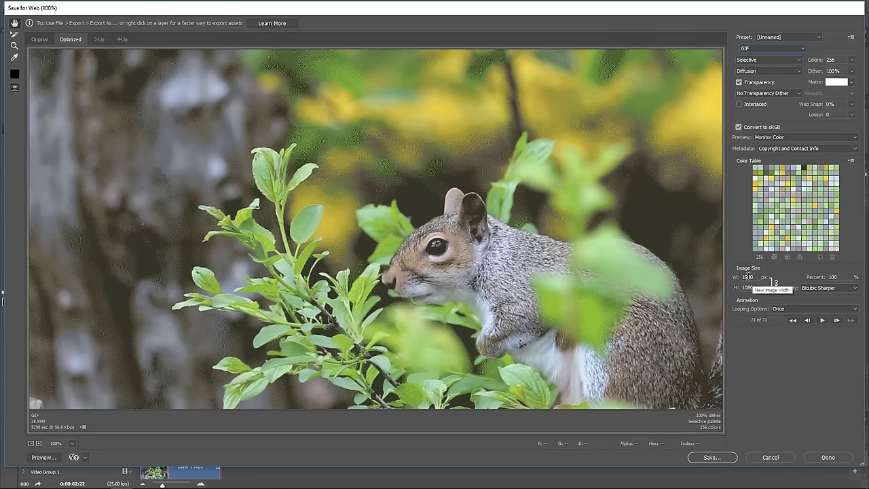
{"action": "left_click", "coordinate": [837, 290]}
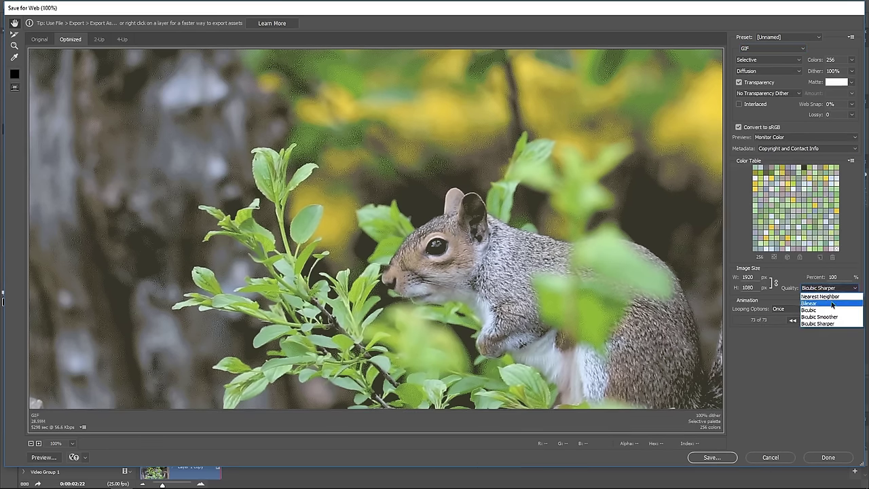
{"action": "left_click", "coordinate": [818, 325]}
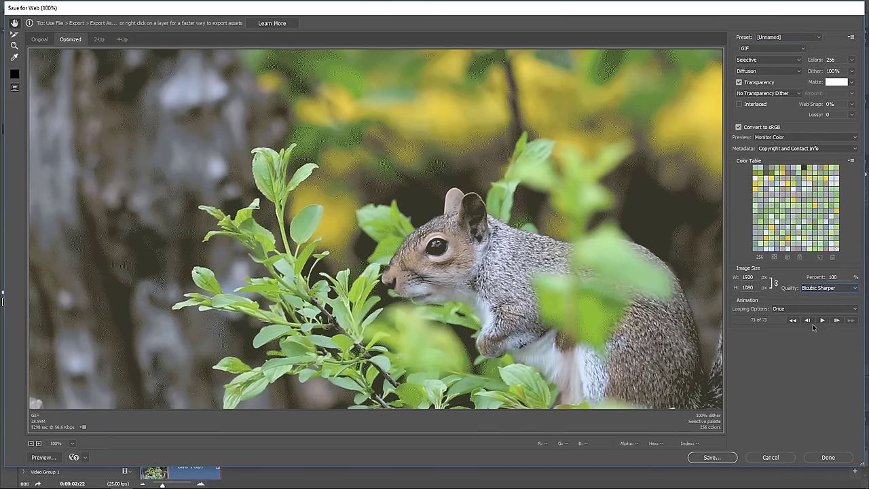
{"action": "left_click", "coordinate": [784, 309]}
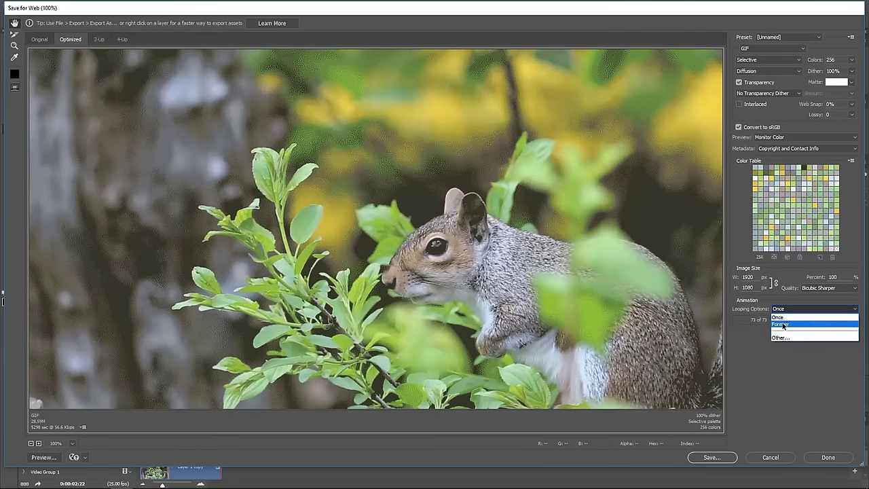
{"action": "left_click", "coordinate": [784, 324]}
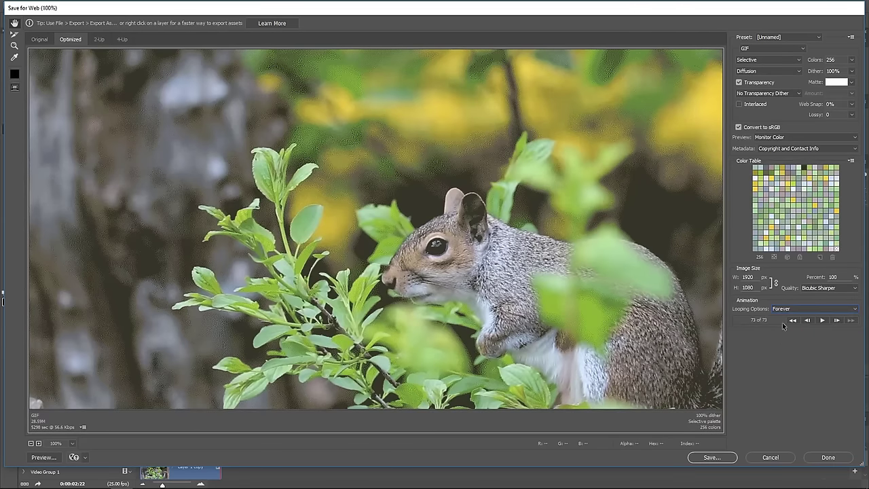
{"action": "left_click", "coordinate": [721, 459]}
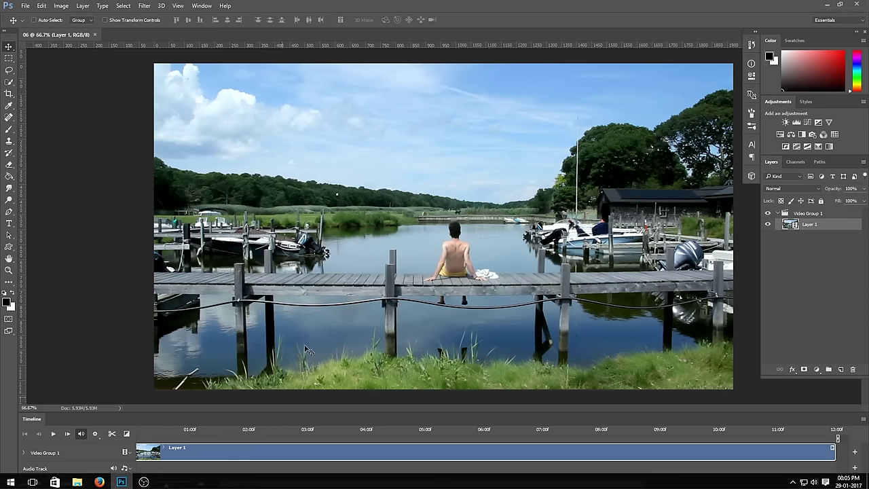
Preview the dock video and make a first cut, deleting the piece after it.
{"action": "left_click", "coordinate": [212, 485]}
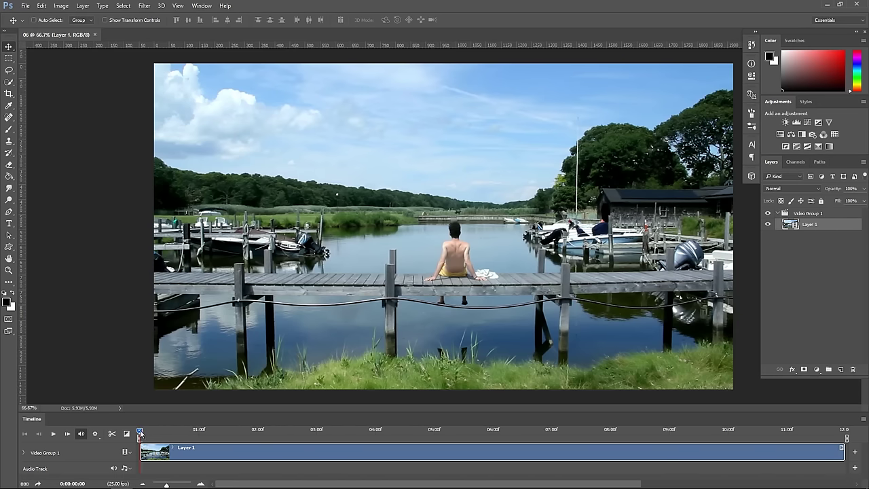
{"action": "left_click_drag", "start_coordinate": [140, 433], "coordinate": [300, 441]}
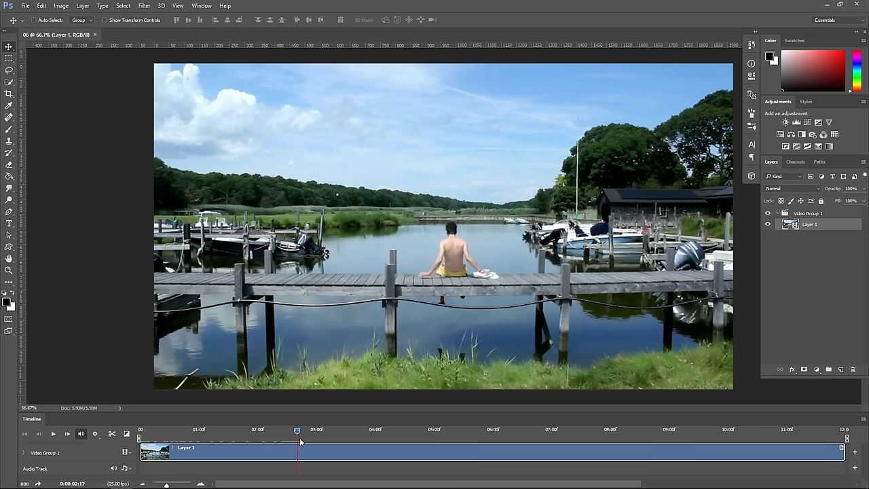
{"action": "key", "text": "space"}
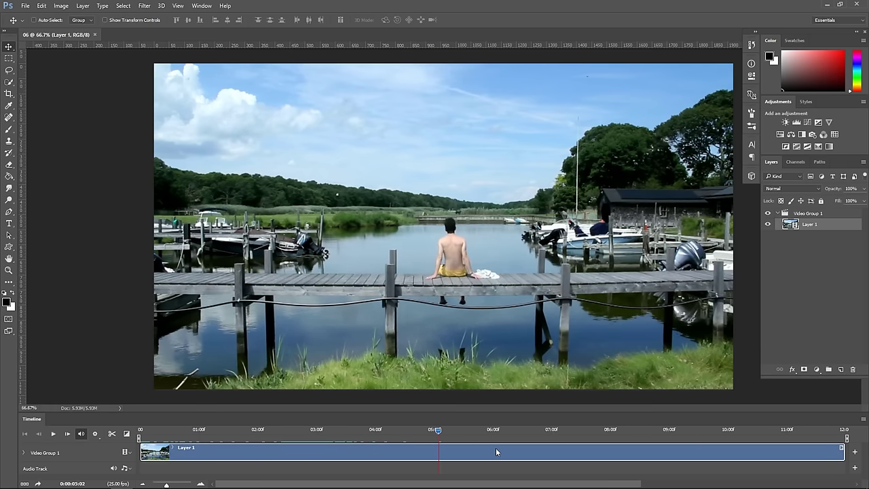
{"action": "left_click", "coordinate": [377, 431]}
{"action": "mouse_move", "coordinate": [377, 430]}
{"action": "left_mouse_down"}
{"action": "mouse_move", "coordinate": [288, 431]}
{"action": "mouse_move", "coordinate": [482, 457]}
{"action": "left_mouse_up"}
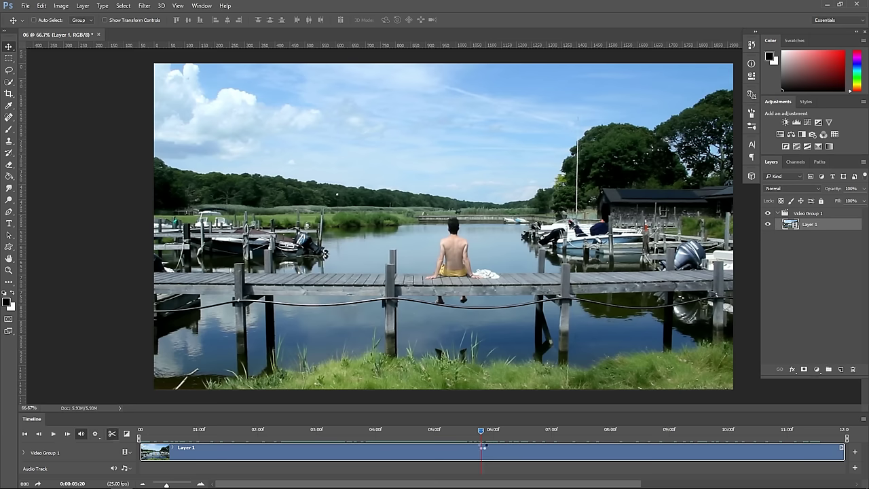
{"action": "left_click", "coordinate": [430, 451]}
{"action": "key", "text": "Delete"}
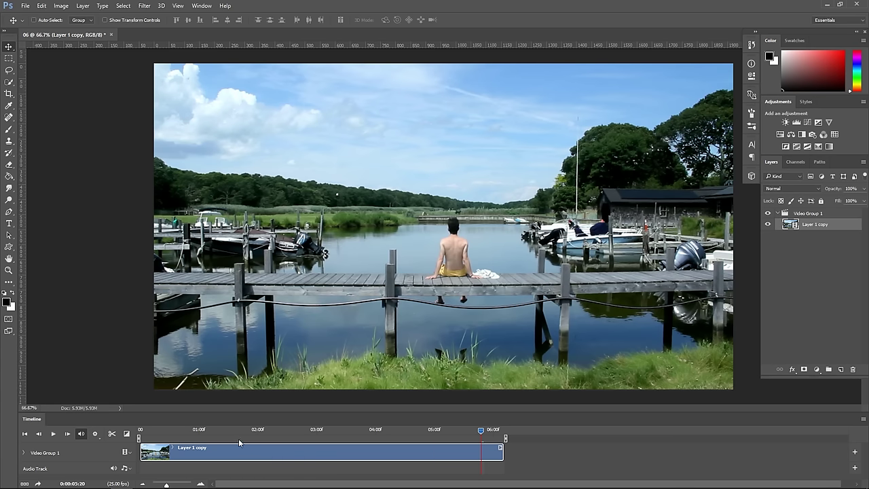
Split the dock clip at 05:00, delete everything after it, and return to the start.
{"action": "left_click", "coordinate": [434, 431]}
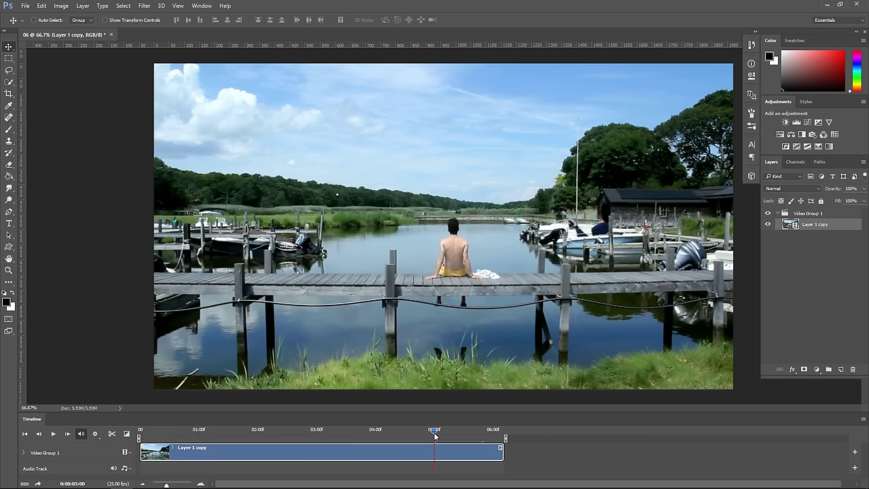
{"action": "left_click", "coordinate": [114, 436]}
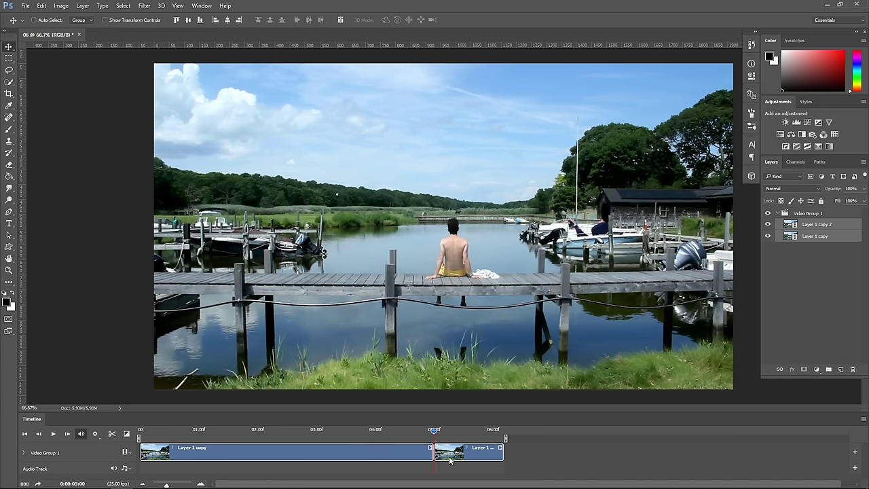
{"action": "left_click", "coordinate": [466, 455]}
{"action": "key", "text": "Delete"}
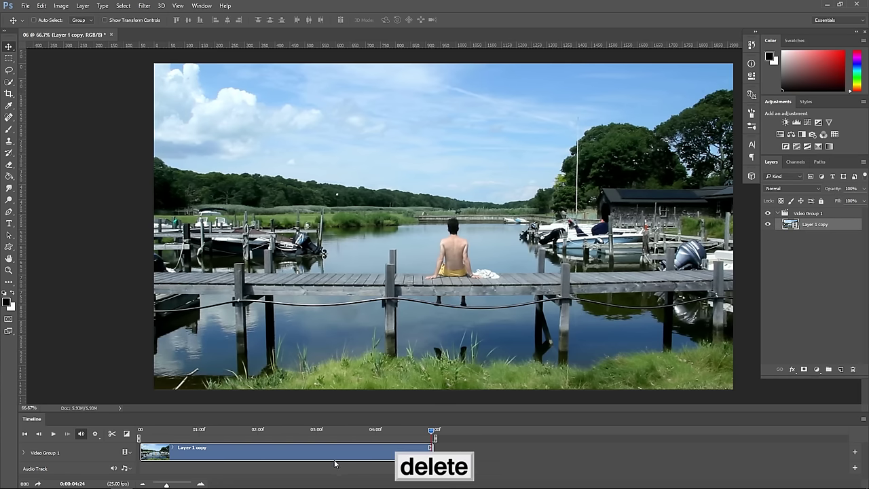
{"action": "left_click_drag", "start_coordinate": [432, 430], "coordinate": [383, 431]}
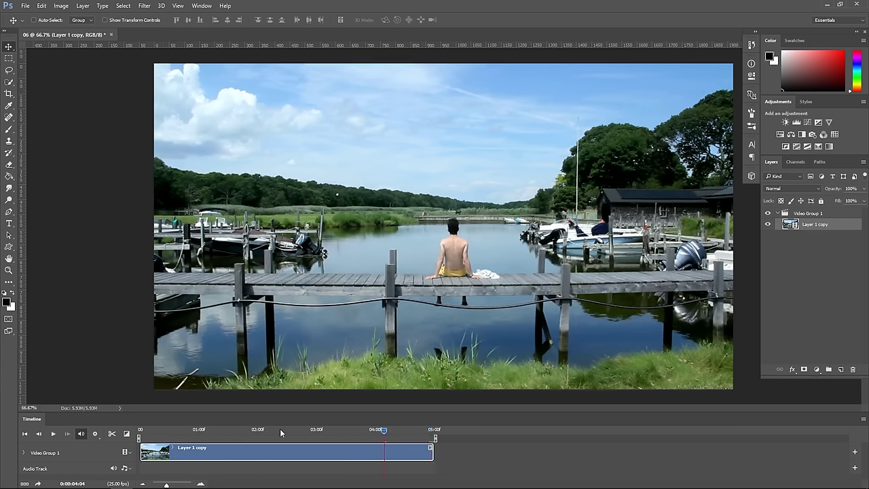
{"action": "left_click", "coordinate": [140, 432]}
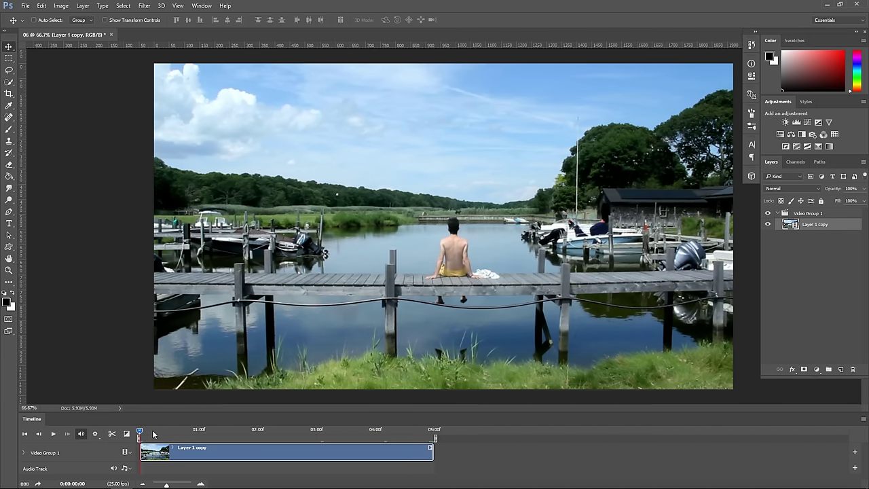
{"action": "mouse_move", "coordinate": [193, 437]}
{"action": "left_mouse_down"}
{"action": "mouse_move", "coordinate": [423, 460]}
{"action": "mouse_move", "coordinate": [218, 457]}
{"action": "left_mouse_up"}
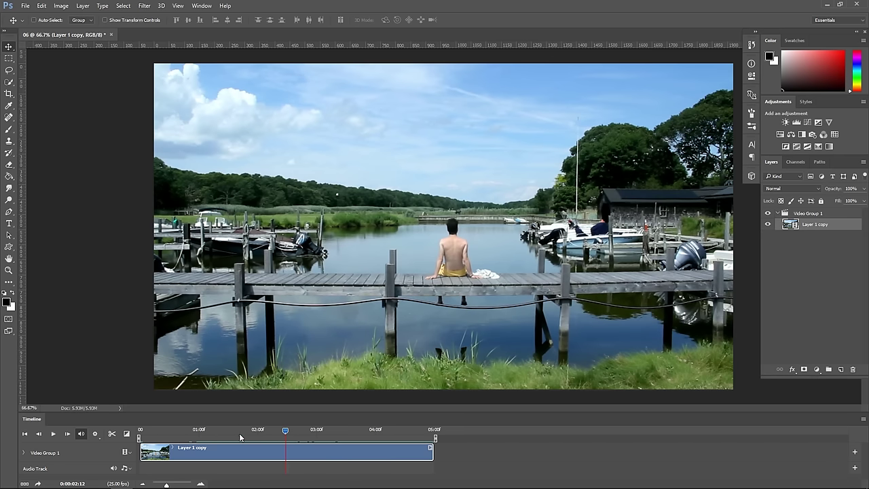
{"action": "left_click_drag", "start_coordinate": [285, 432], "coordinate": [232, 432]}
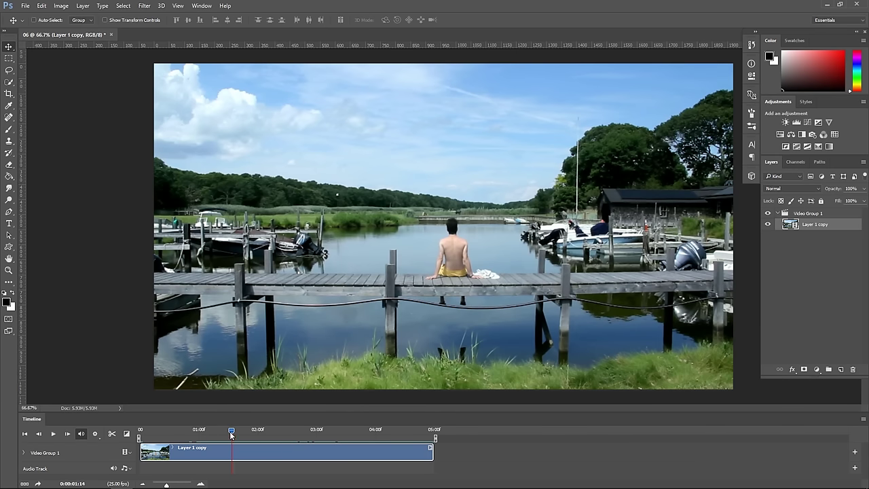
{"action": "key", "text": "Left"}
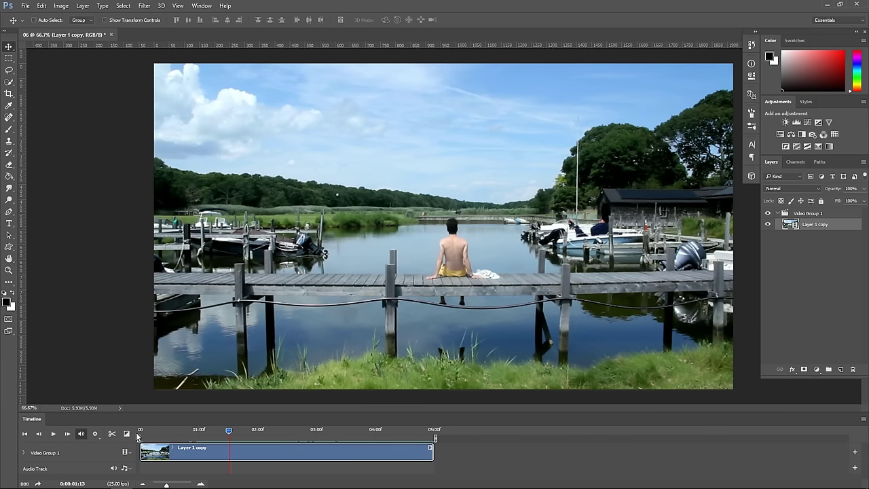
{"action": "left_click", "coordinate": [141, 432]}
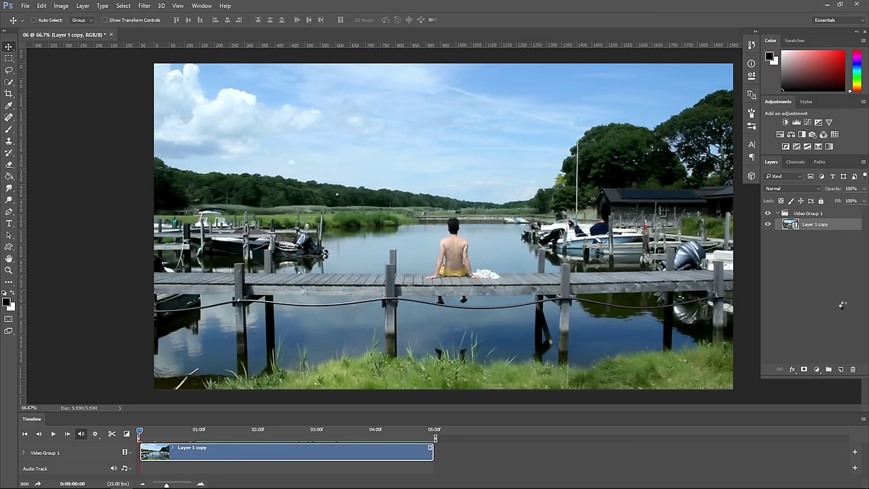
{"action": "key", "text": "space"}
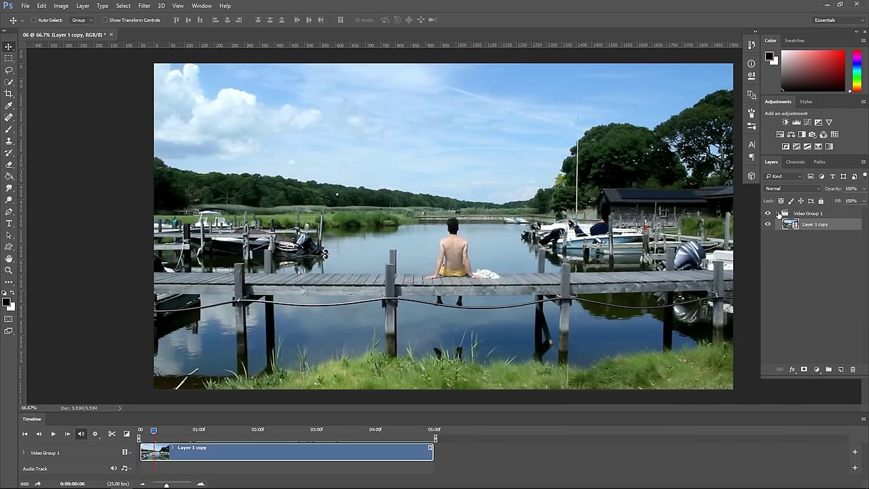
{"action": "left_click", "coordinate": [779, 215]}
Stamp the visible pier frame into a new Layer 1 aligned at the timeline start.
{"action": "left_click", "coordinate": [843, 370]}
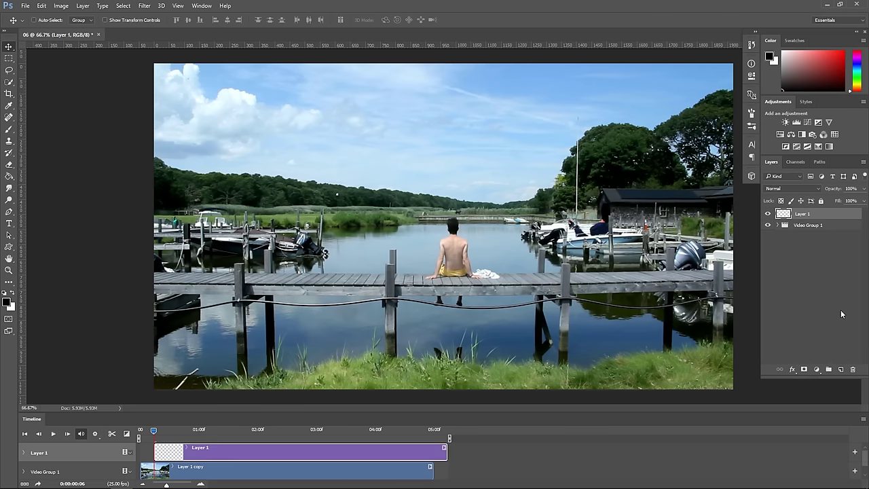
{"action": "key", "text": "ctrl+shift+alt+e"}
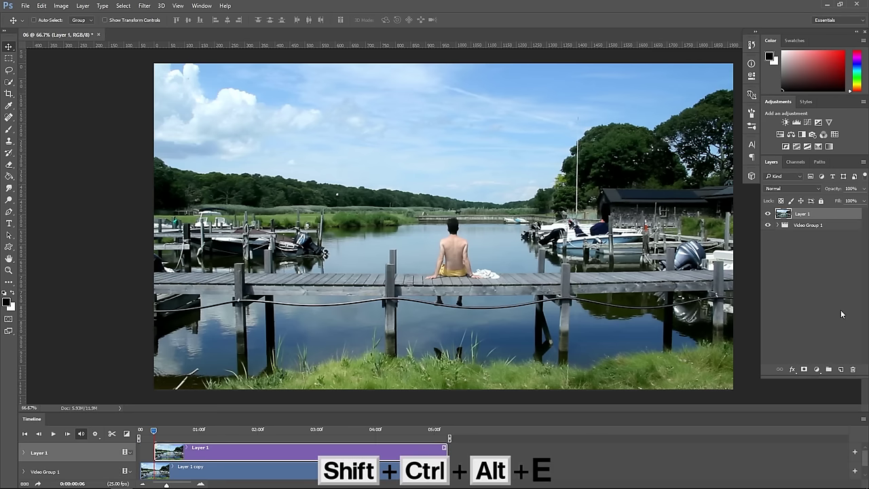
{"action": "left_click_drag", "start_coordinate": [345, 448], "coordinate": [326, 446]}
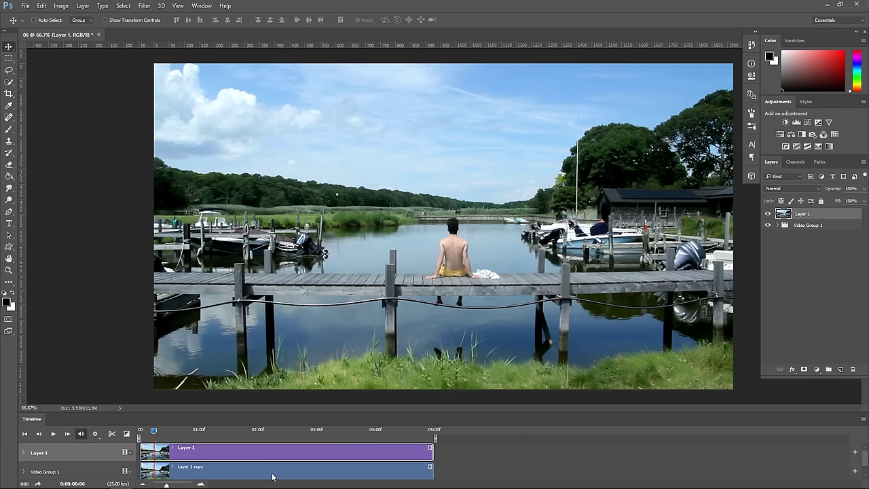
Mask Layer 1, paint black over the water around the pier, and preview the playback.
{"action": "left_click", "coordinate": [804, 370]}
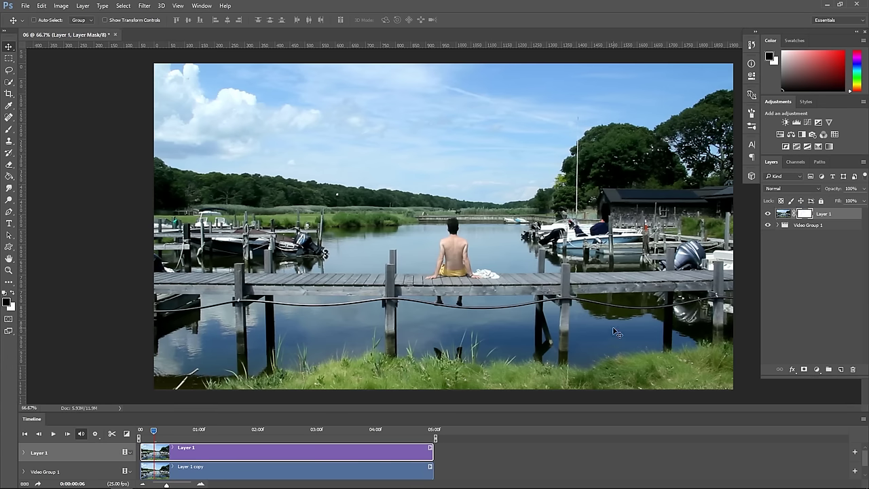
{"action": "left_click", "coordinate": [8, 129]}
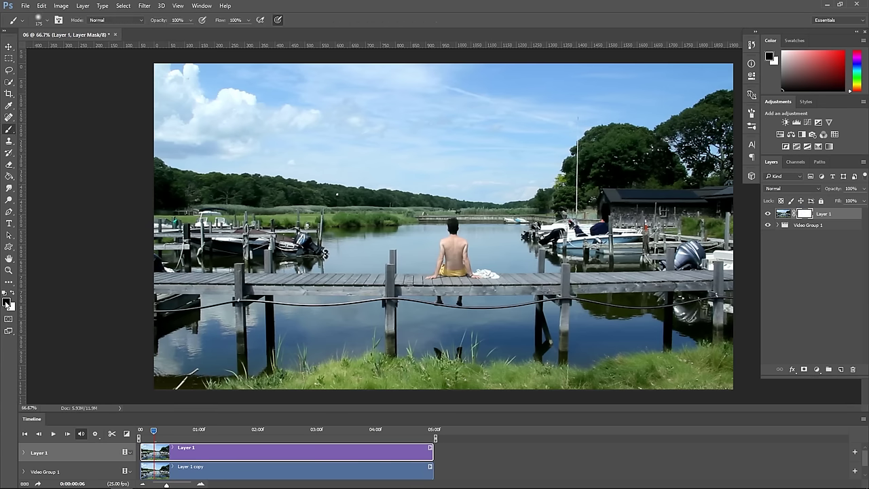
{"action": "left_click_drag", "start_coordinate": [194, 340], "coordinate": [217, 330]}
{"action": "key", "text": "Left"}
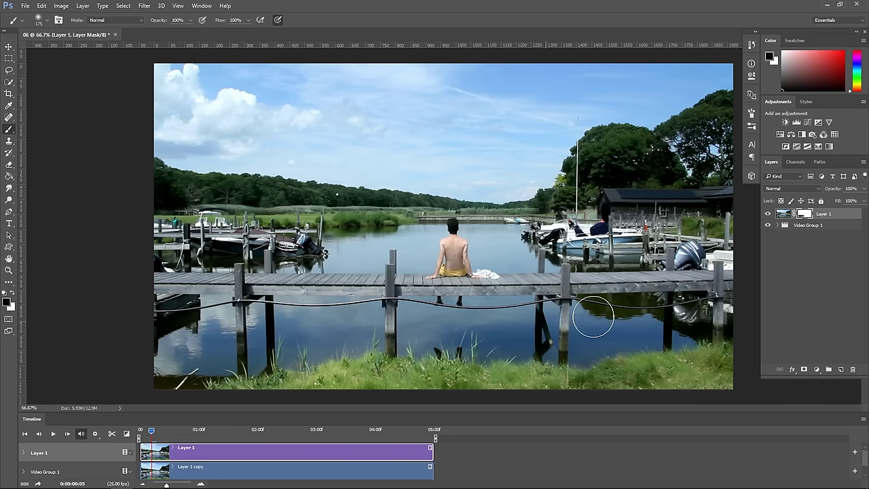
{"action": "left_click_drag", "start_coordinate": [708, 331], "coordinate": [328, 269]}
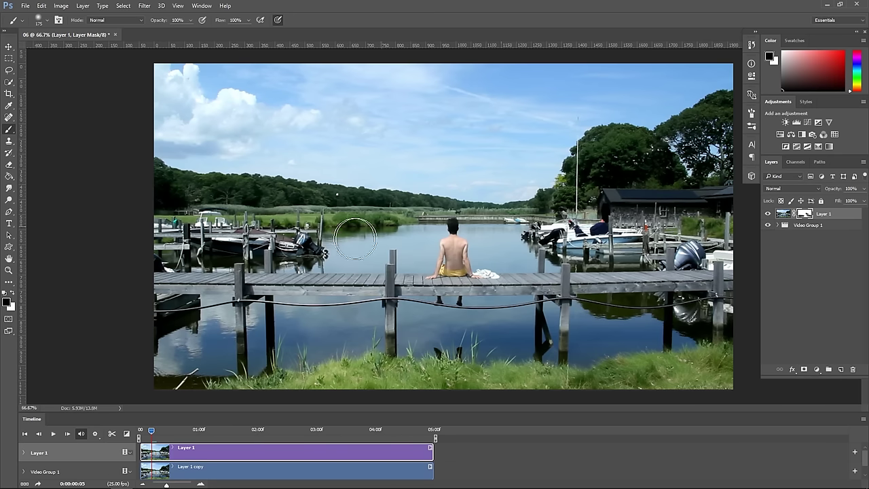
{"action": "left_click", "coordinate": [53, 434]}
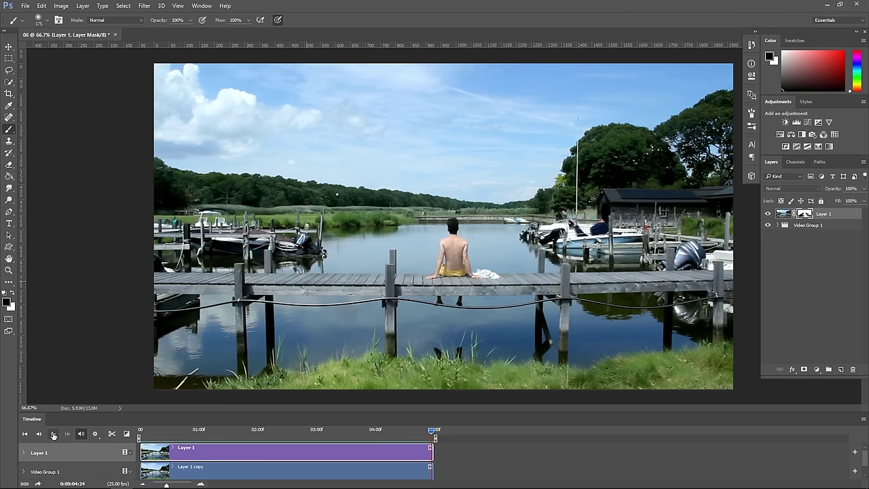
Replay the pier preview and open Save for Web (Legacy).
{"action": "left_click", "coordinate": [53, 435]}
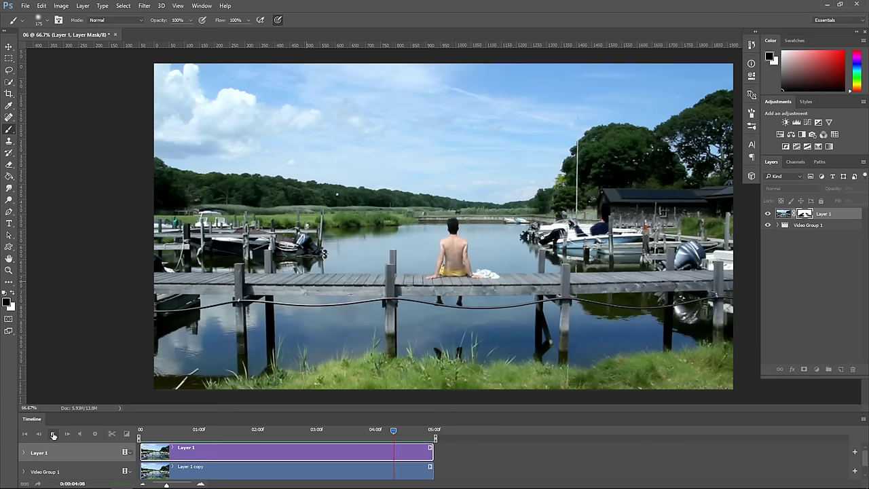
{"action": "left_click", "coordinate": [25, 6]}
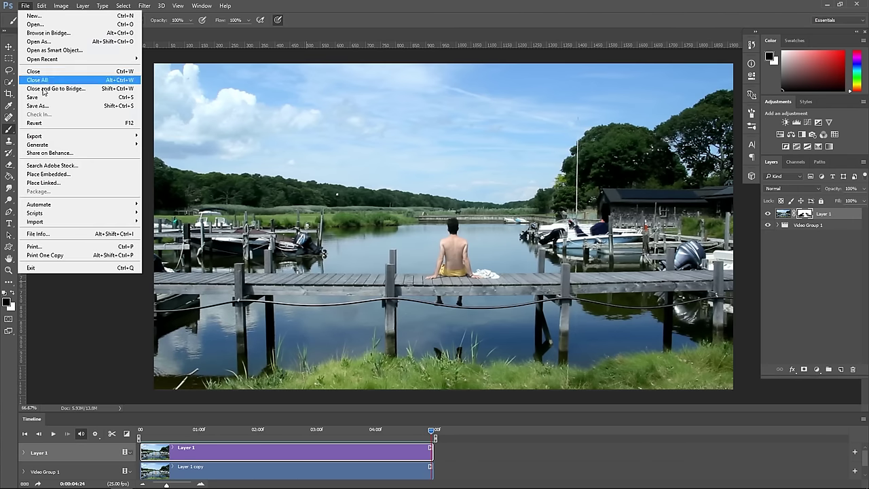
{"action": "mouse_move", "coordinate": [34, 136]}
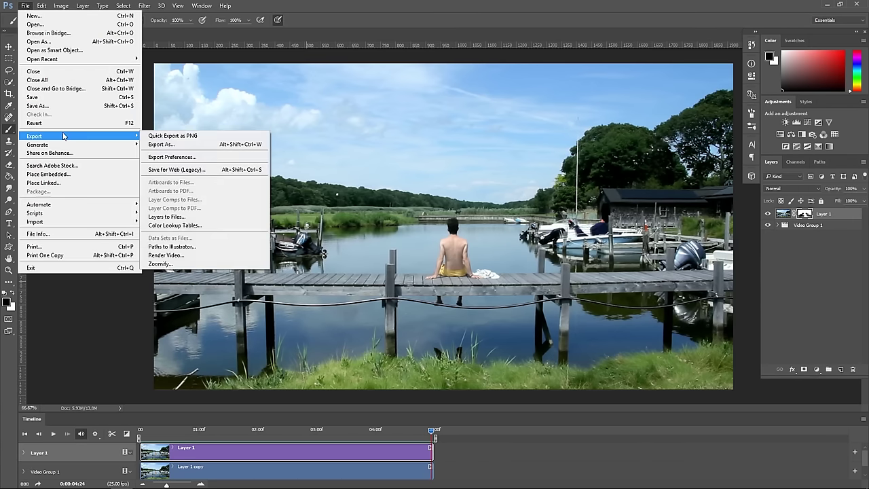
{"action": "left_click", "coordinate": [208, 175]}
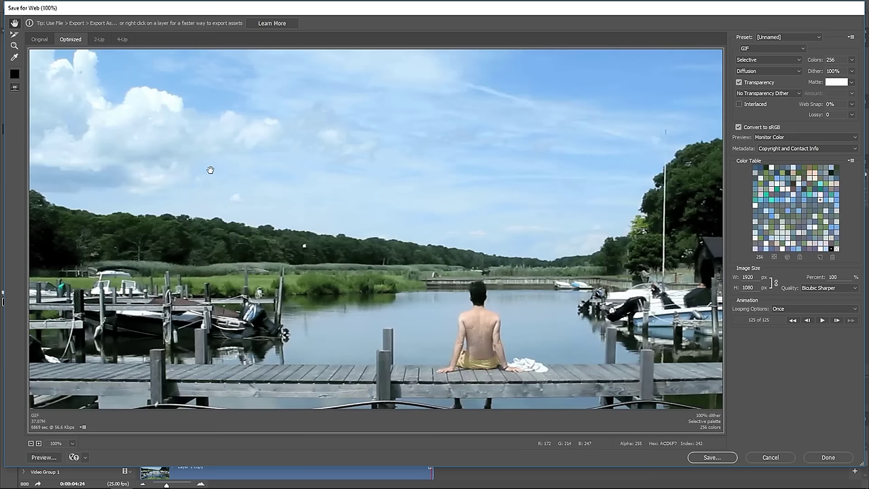
Keep GIF format with Bicubic Sharper quality and set looping to Forever.
{"action": "left_click", "coordinate": [766, 48]}
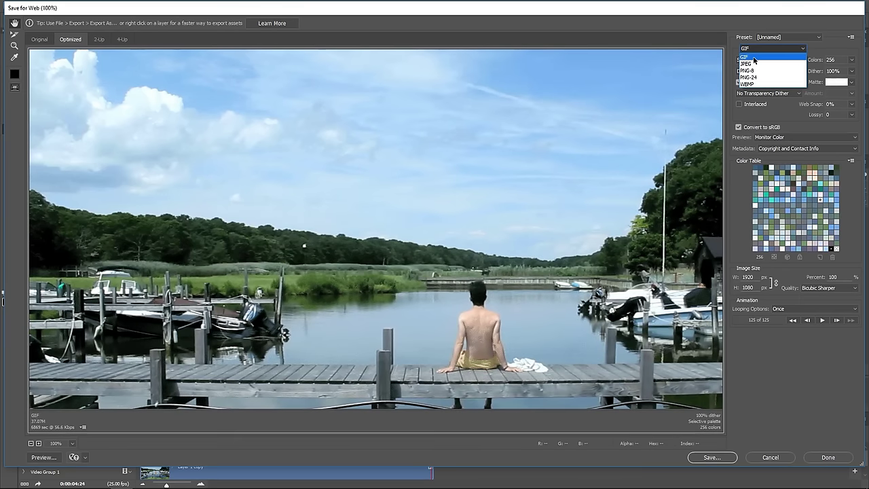
{"action": "left_click", "coordinate": [755, 61]}
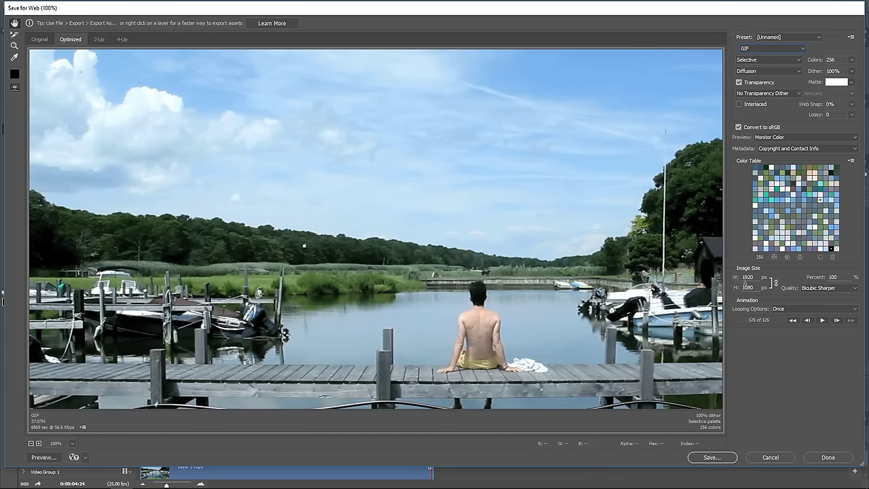
{"action": "left_click", "coordinate": [832, 288]}
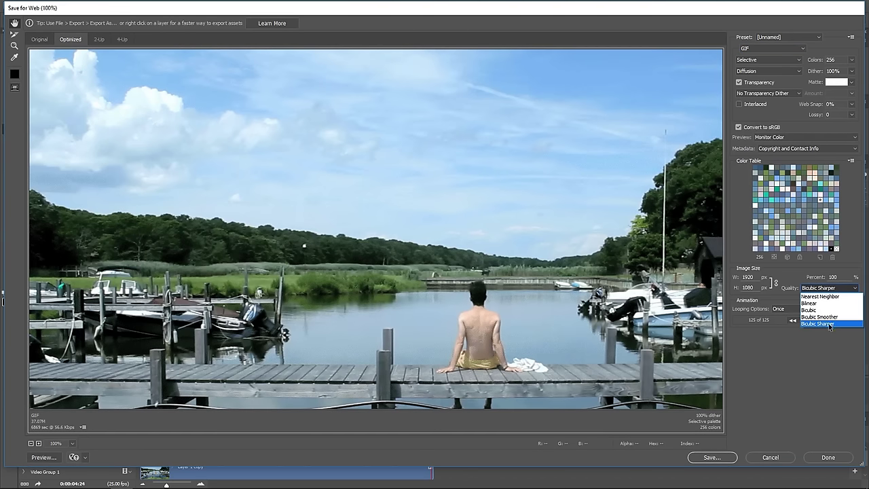
{"action": "left_click", "coordinate": [834, 325]}
{"action": "left_click", "coordinate": [793, 310]}
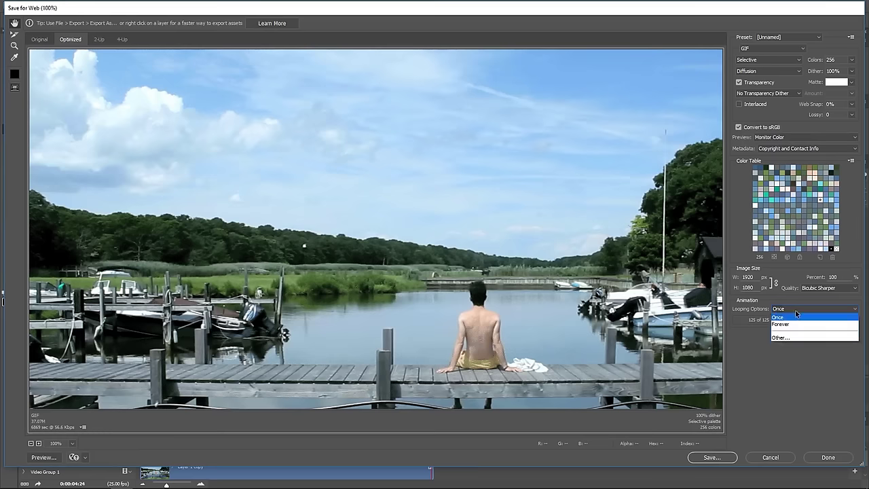
{"action": "left_click", "coordinate": [784, 325]}
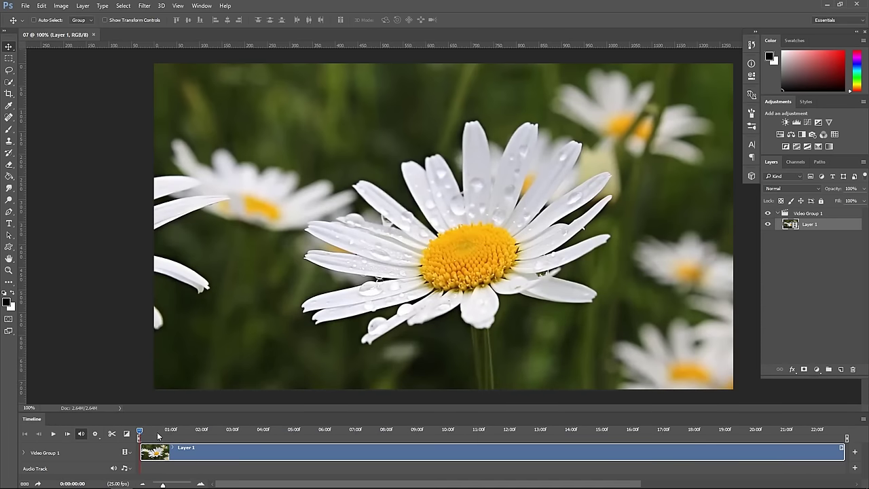
Scrub the daisy footage, split the clip, and delete its first part.
{"action": "mouse_move", "coordinate": [158, 435]}
{"action": "left_mouse_down"}
{"action": "mouse_move", "coordinate": [685, 451]}
{"action": "mouse_move", "coordinate": [379, 438]}
{"action": "left_mouse_up"}
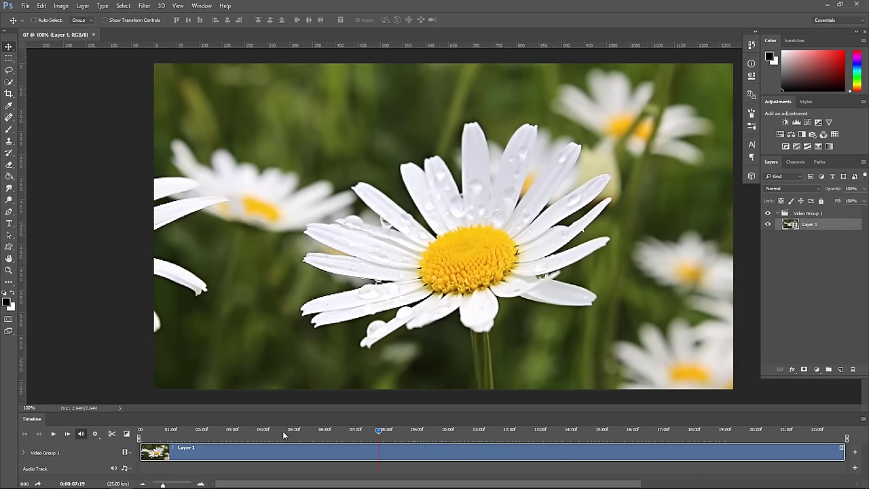
{"action": "left_click_drag", "start_coordinate": [268, 435], "coordinate": [296, 435]}
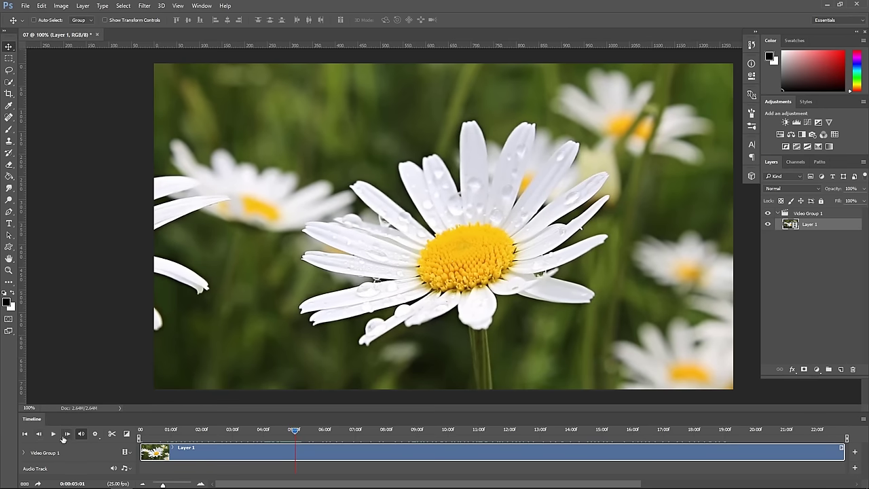
{"action": "left_click", "coordinate": [112, 436]}
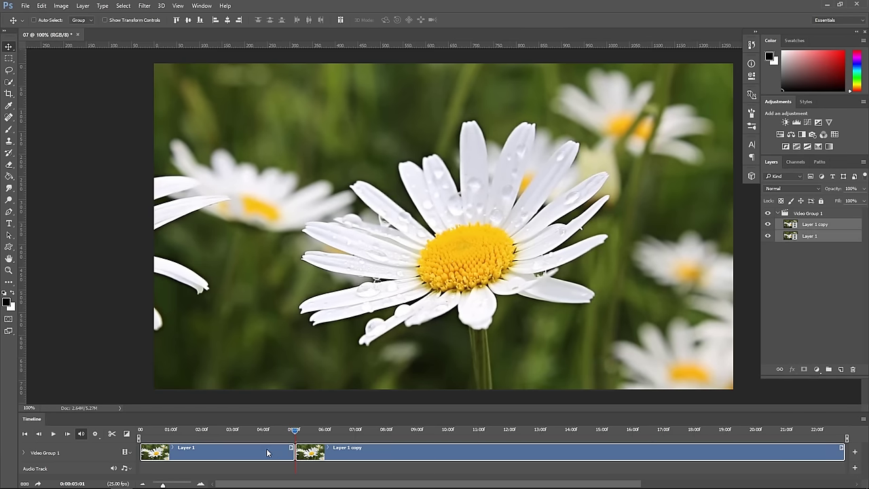
{"action": "left_click", "coordinate": [266, 453]}
{"action": "key", "text": "Delete"}
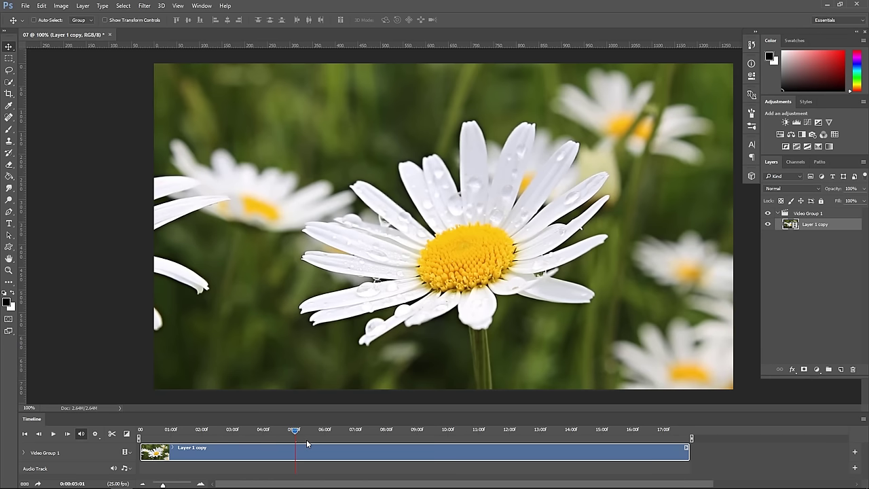
Cut off everything after five seconds and select the collapsed Video Group 1.
{"action": "left_click", "coordinate": [112, 436]}
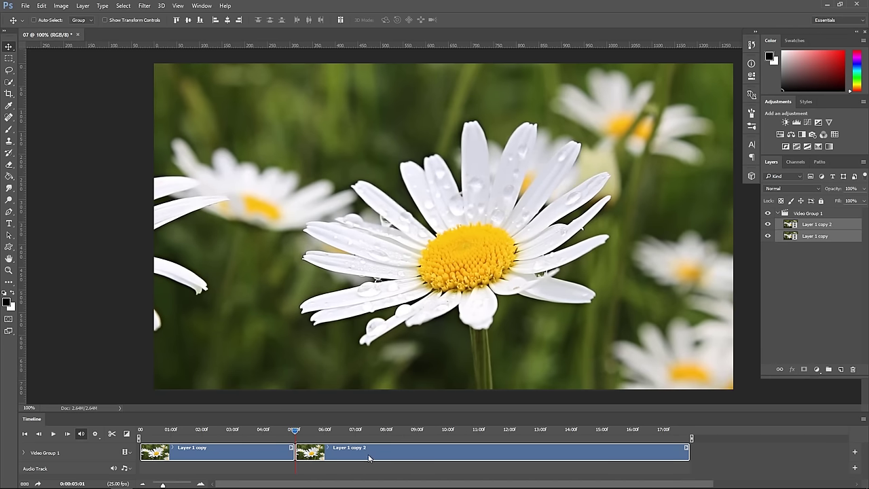
{"action": "left_click", "coordinate": [315, 454]}
{"action": "key", "text": "Delete"}
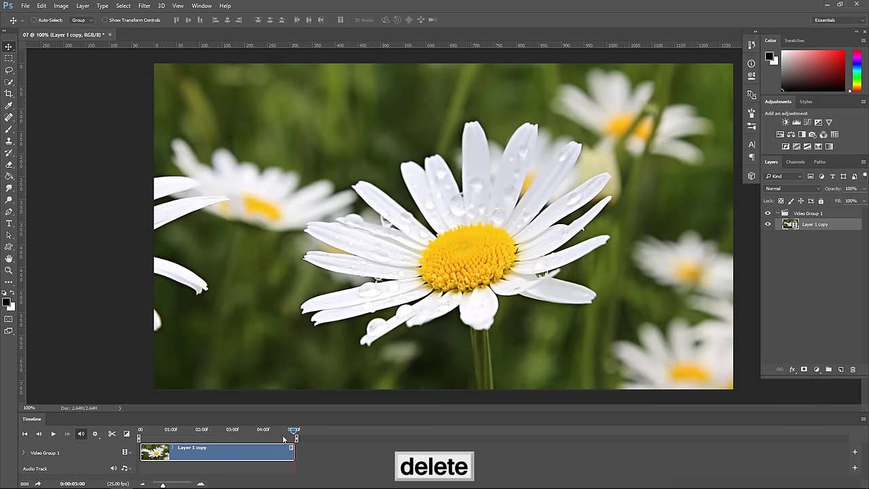
{"action": "mouse_move", "coordinate": [294, 433]}
{"action": "left_mouse_down"}
{"action": "mouse_move", "coordinate": [158, 435]}
{"action": "mouse_move", "coordinate": [294, 433]}
{"action": "left_mouse_up"}
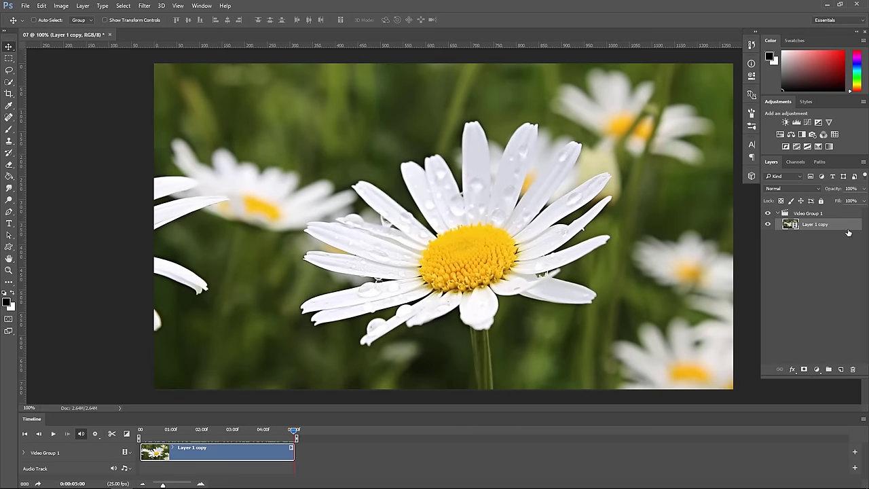
{"action": "left_click", "coordinate": [778, 213]}
Stamp the daisy frame into a new Layer 1 aligned at the timeline start.
{"action": "left_click", "coordinate": [842, 368]}
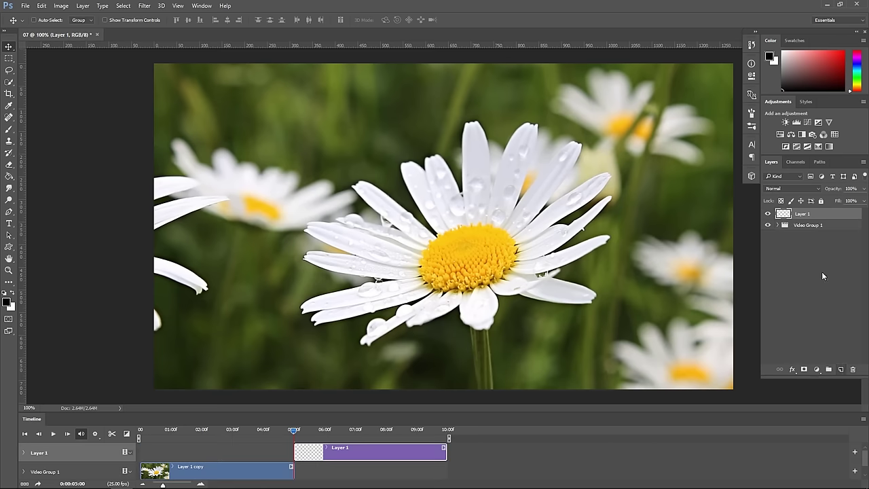
{"action": "key", "text": "ctrl+shift+alt+e"}
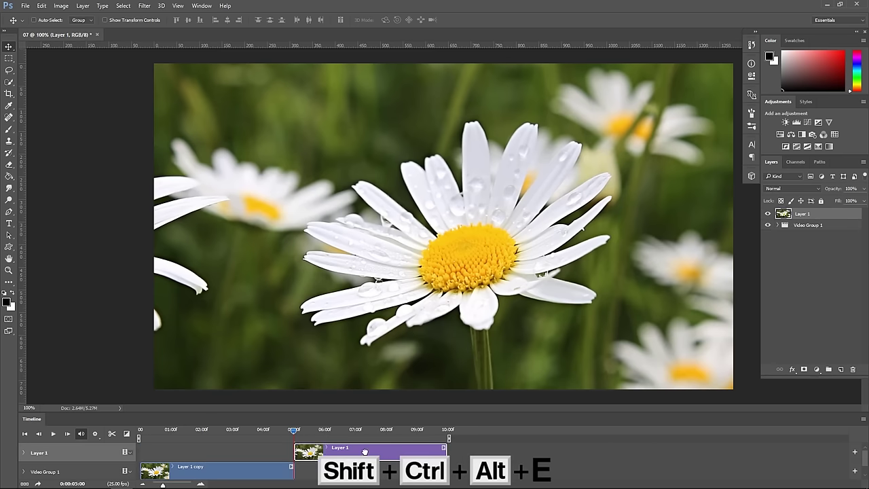
{"action": "left_click_drag", "start_coordinate": [365, 452], "coordinate": [236, 452]}
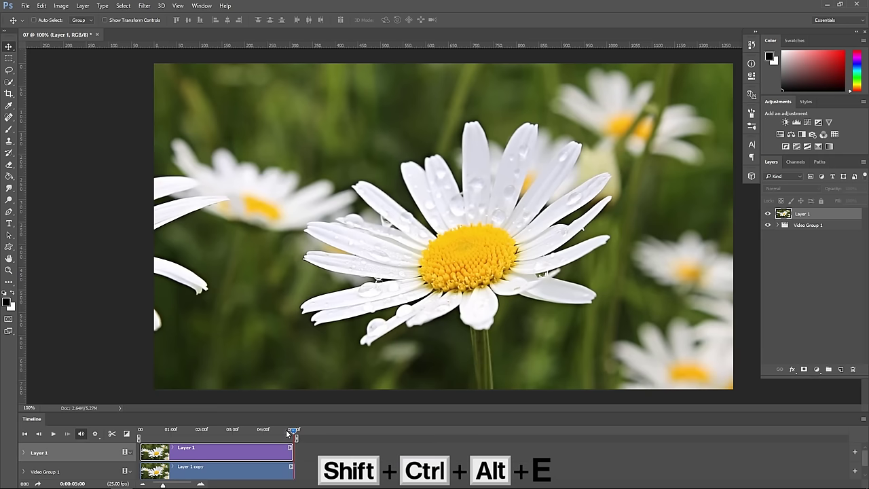
{"action": "left_click_drag", "start_coordinate": [288, 433], "coordinate": [282, 434]}
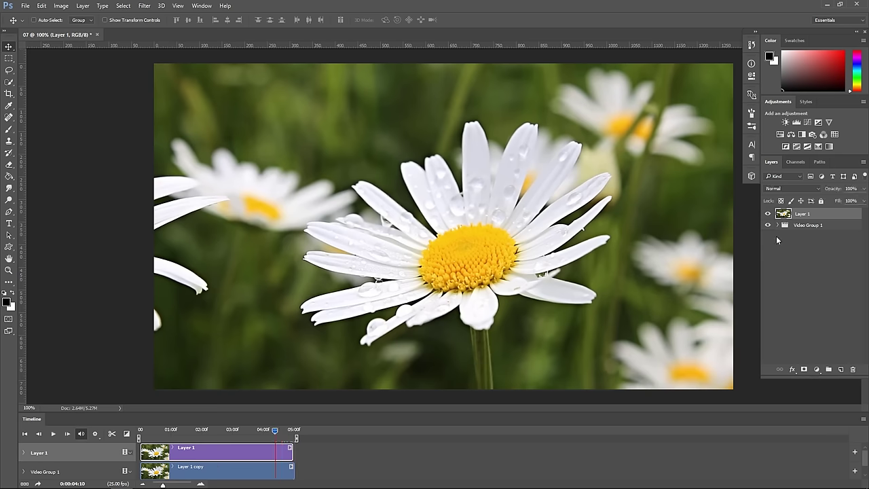
Add a layer mask and paint black over the left, right and lower daisy petals.
{"action": "left_click", "coordinate": [805, 370]}
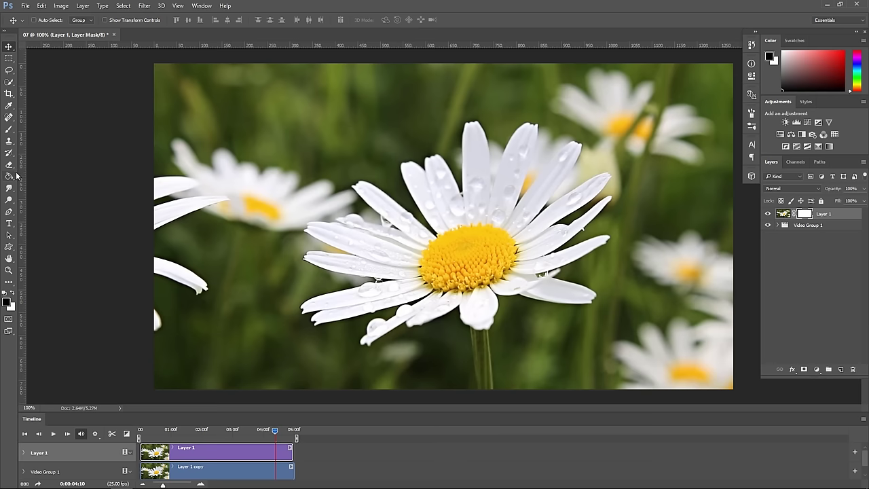
{"action": "left_click", "coordinate": [9, 130]}
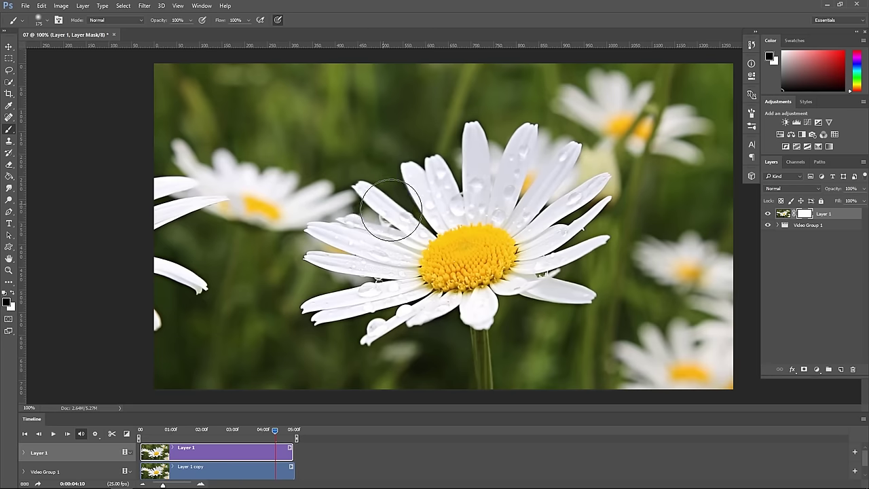
{"action": "mouse_move", "coordinate": [347, 248]}
{"action": "left_mouse_down"}
{"action": "mouse_move", "coordinate": [330, 272]}
{"action": "mouse_move", "coordinate": [378, 301]}
{"action": "mouse_move", "coordinate": [415, 309]}
{"action": "left_mouse_up"}
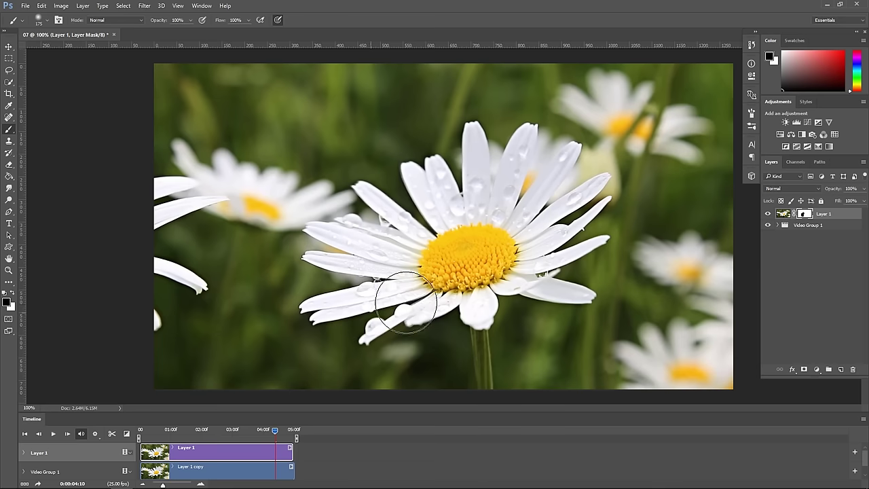
{"action": "mouse_move", "coordinate": [486, 368]}
{"action": "left_mouse_down"}
{"action": "mouse_move", "coordinate": [553, 305]}
{"action": "mouse_move", "coordinate": [578, 195]}
{"action": "mouse_move", "coordinate": [508, 145]}
{"action": "mouse_move", "coordinate": [487, 249]}
{"action": "mouse_move", "coordinate": [472, 218]}
{"action": "mouse_move", "coordinate": [393, 258]}
{"action": "left_mouse_up"}
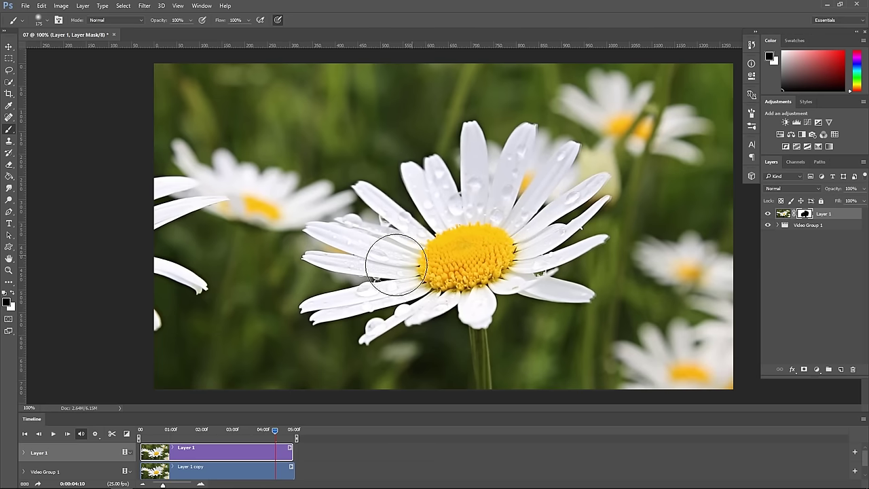
{"action": "mouse_move", "coordinate": [560, 277]}
{"action": "left_mouse_down"}
{"action": "mouse_move", "coordinate": [591, 252]}
{"action": "mouse_move", "coordinate": [408, 324]}
{"action": "mouse_move", "coordinate": [340, 305]}
{"action": "mouse_move", "coordinate": [330, 270]}
{"action": "mouse_move", "coordinate": [330, 248]}
{"action": "mouse_move", "coordinate": [466, 152]}
{"action": "mouse_move", "coordinate": [438, 139]}
{"action": "mouse_move", "coordinate": [540, 145]}
{"action": "mouse_move", "coordinate": [549, 242]}
{"action": "left_mouse_up"}
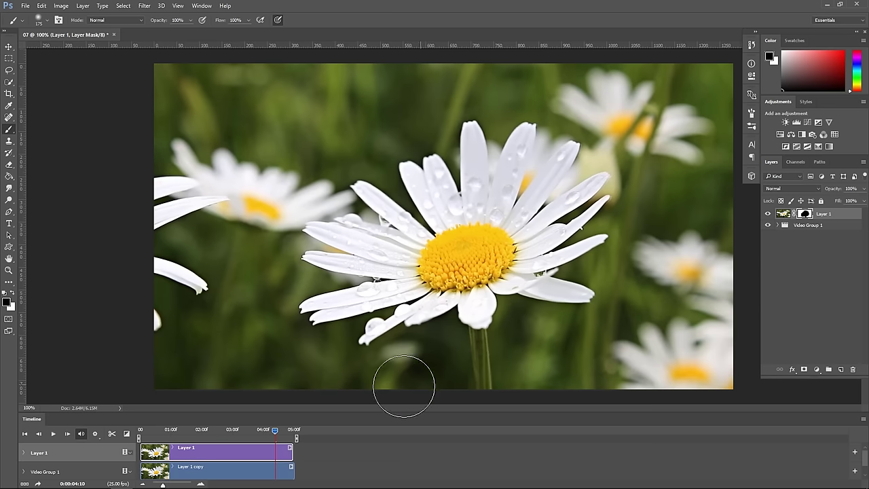
Play the daisy animation twice to preview it, then bring up the File menu.
{"action": "left_click", "coordinate": [55, 436]}
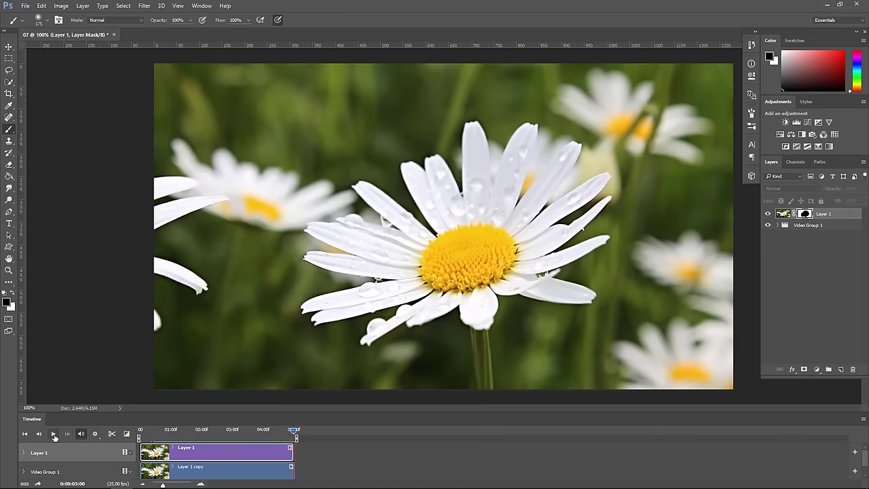
{"action": "left_click", "coordinate": [54, 435]}
{"action": "left_click", "coordinate": [29, 8]}
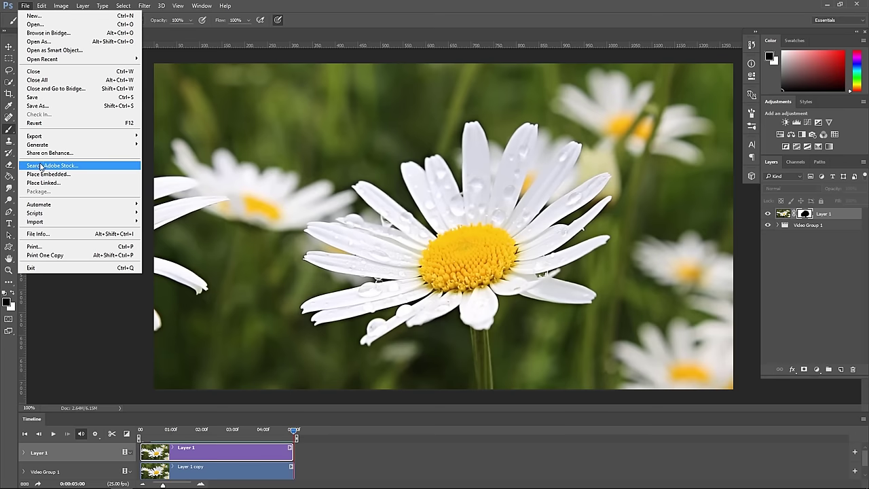
{"action": "mouse_move", "coordinate": [34, 136]}
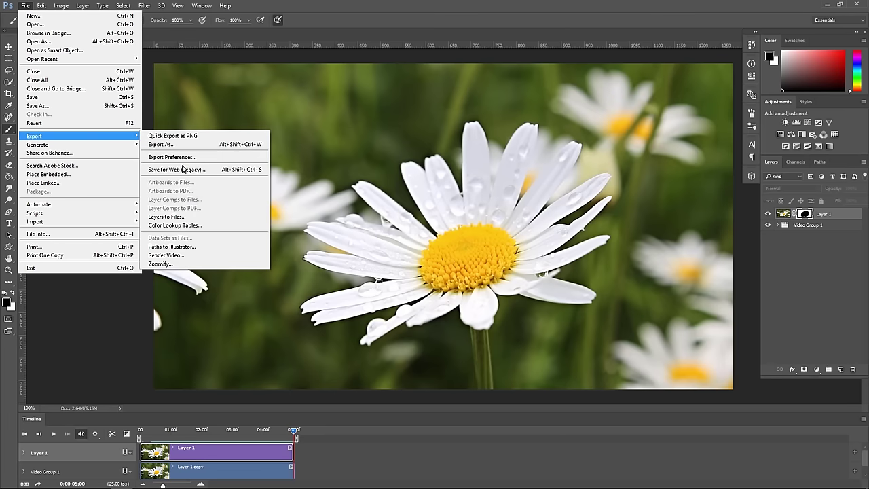
In Save for Web (Legacy), keep GIF and Bicubic Sharper, and set looping to Forever.
{"action": "left_click", "coordinate": [207, 173]}
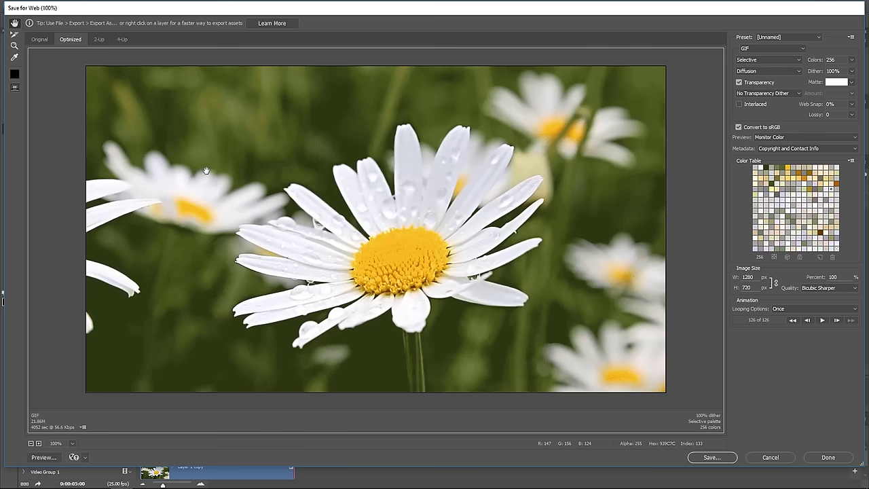
{"action": "left_click", "coordinate": [771, 48]}
{"action": "left_click", "coordinate": [745, 58]}
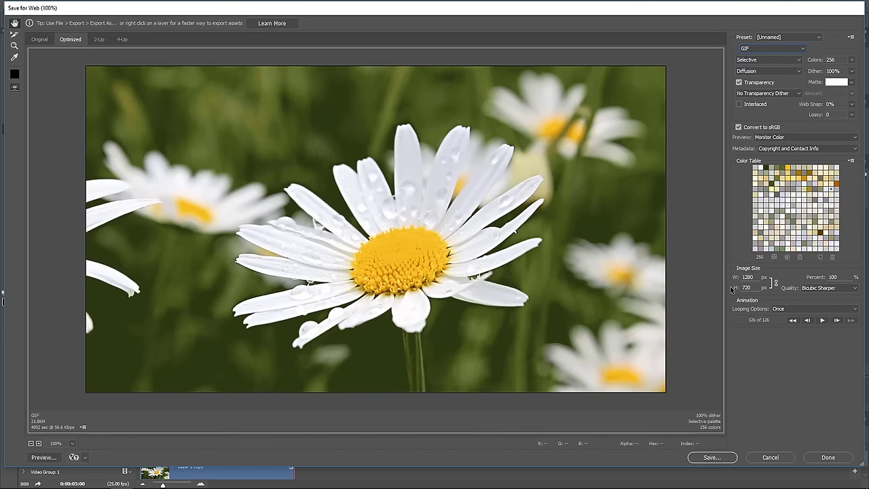
{"action": "left_click", "coordinate": [839, 290]}
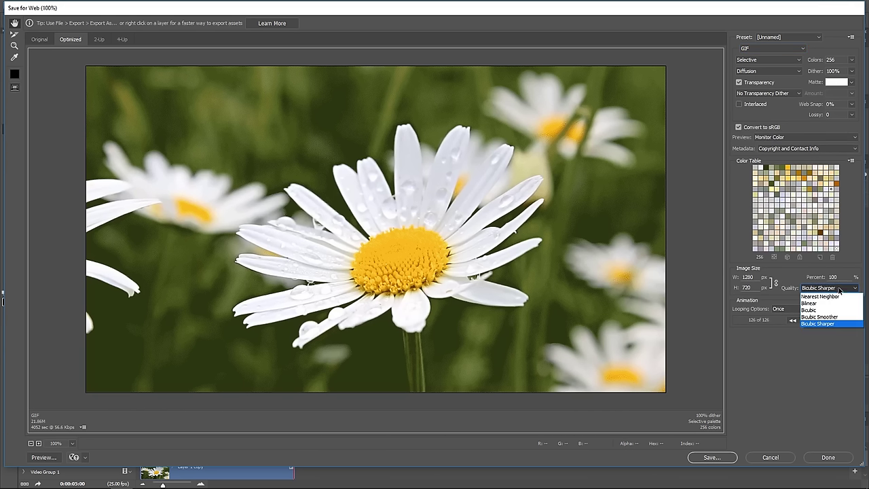
{"action": "left_click", "coordinate": [829, 324]}
{"action": "left_click", "coordinate": [792, 309]}
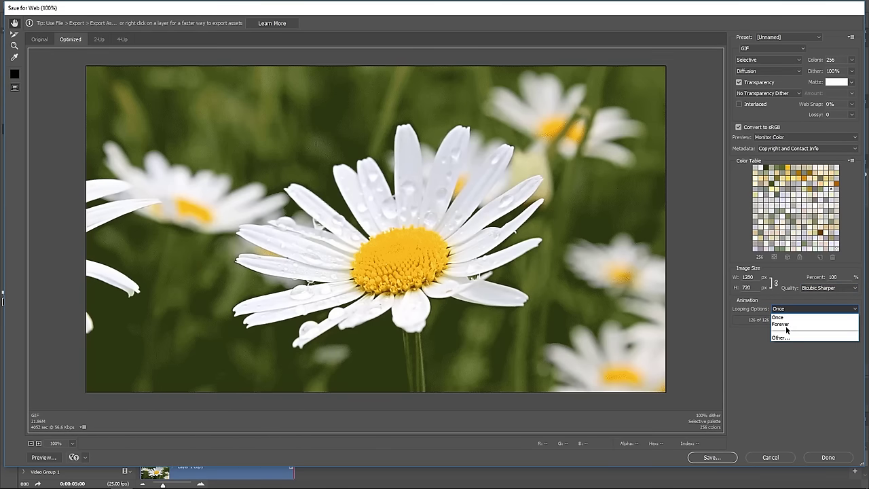
{"action": "left_click", "coordinate": [785, 325]}
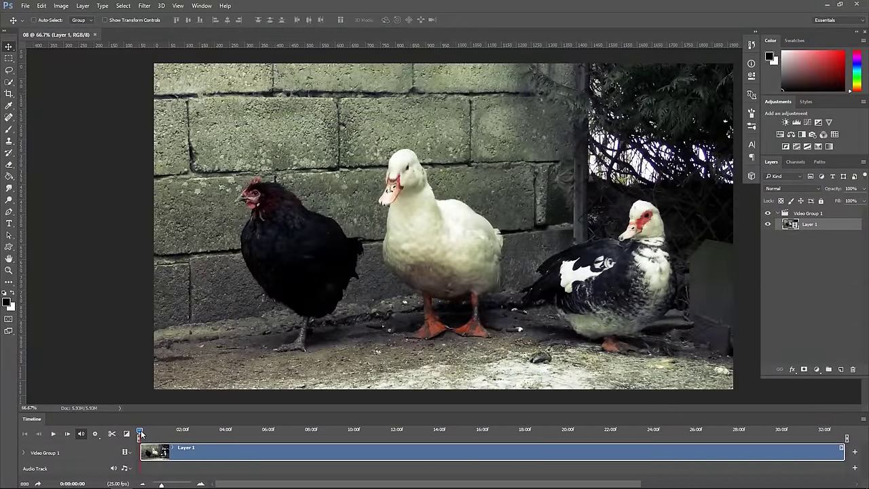
Scrub the birds video and delete the first eight seconds.
{"action": "left_click_drag", "start_coordinate": [153, 434], "coordinate": [278, 440]}
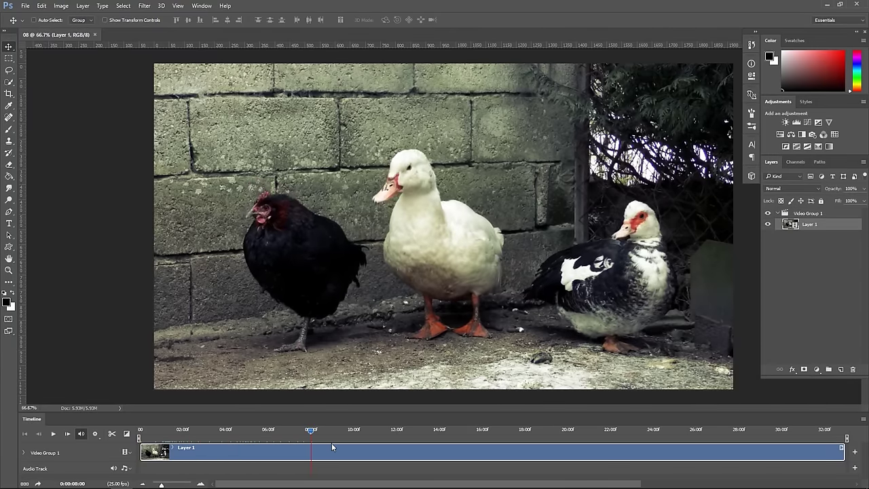
{"action": "left_click_drag", "start_coordinate": [278, 437], "coordinate": [360, 443]}
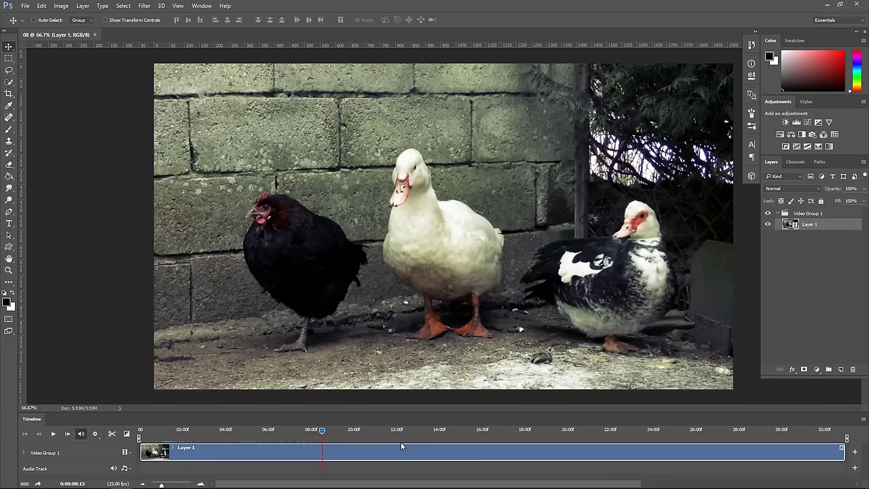
{"action": "left_click", "coordinate": [312, 434]}
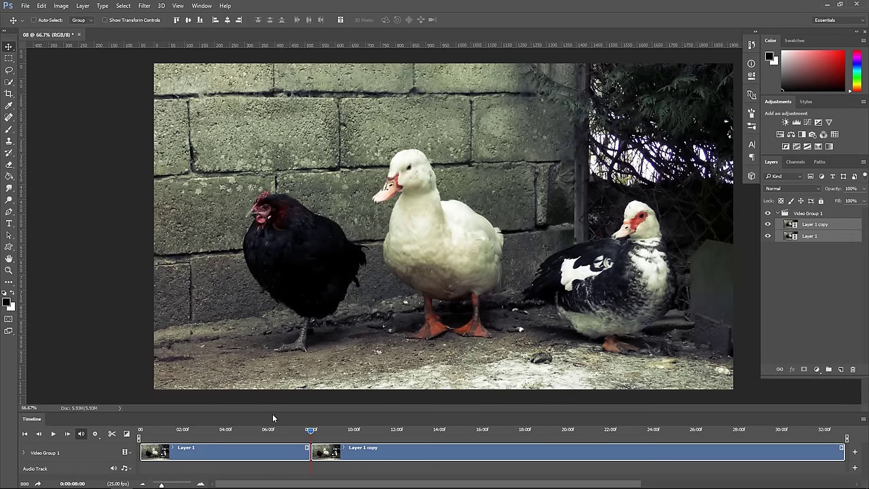
{"action": "key", "text": "Delete"}
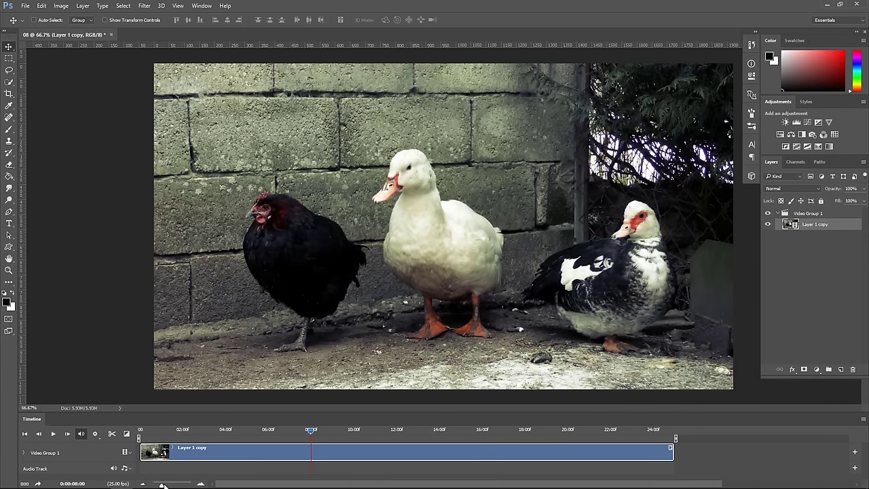
Split the clip at 5 seconds and delete everything after it.
{"action": "left_click_drag", "start_coordinate": [163, 485], "coordinate": [164, 485]}
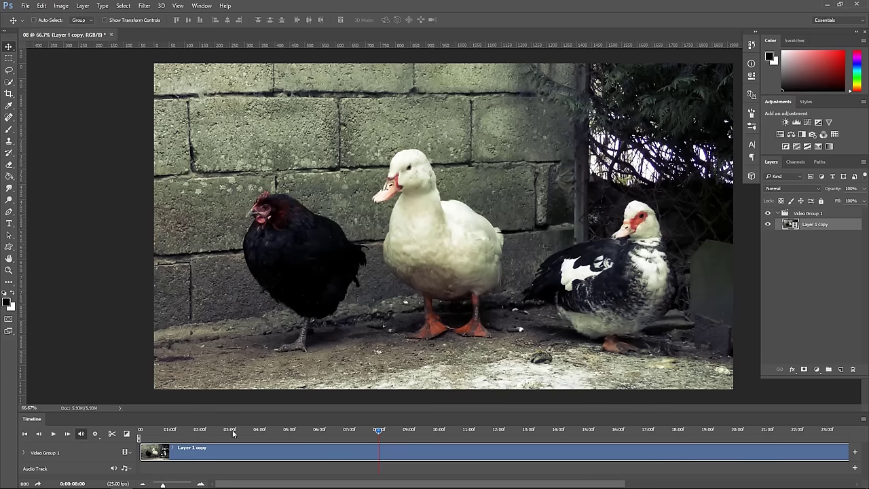
{"action": "left_click", "coordinate": [289, 431]}
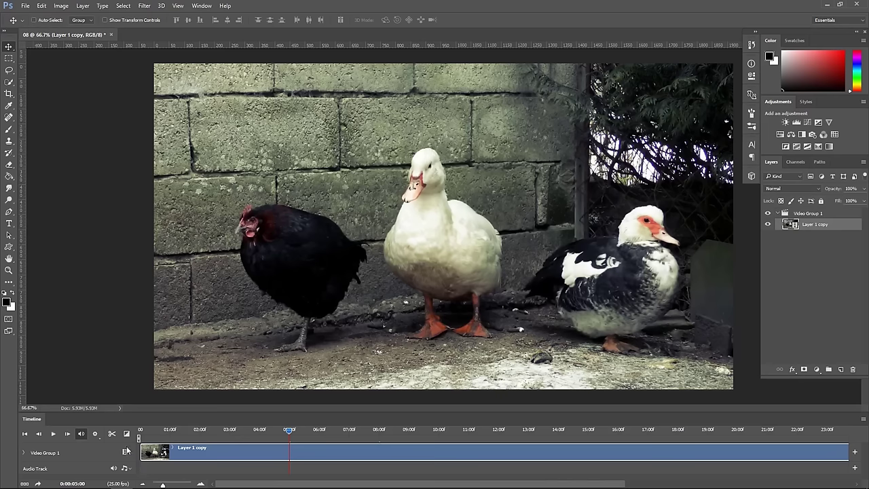
{"action": "left_click", "coordinate": [112, 433]}
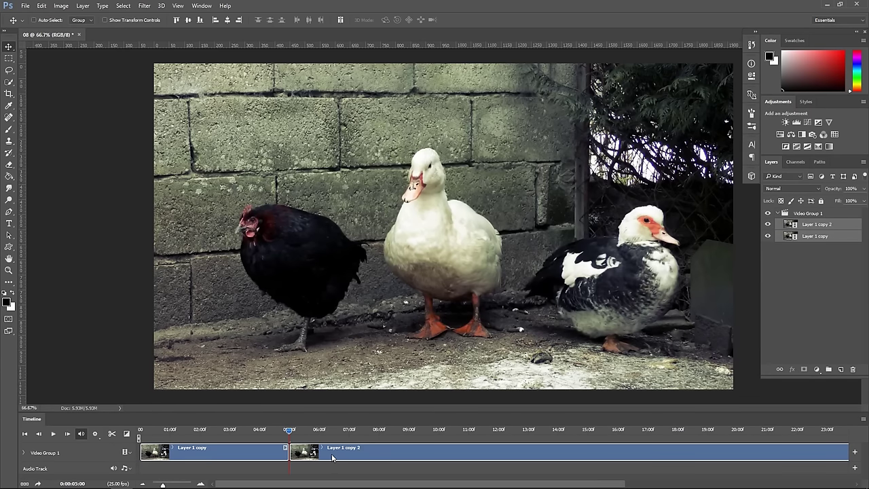
{"action": "left_click", "coordinate": [339, 453]}
{"action": "key", "text": "Delete"}
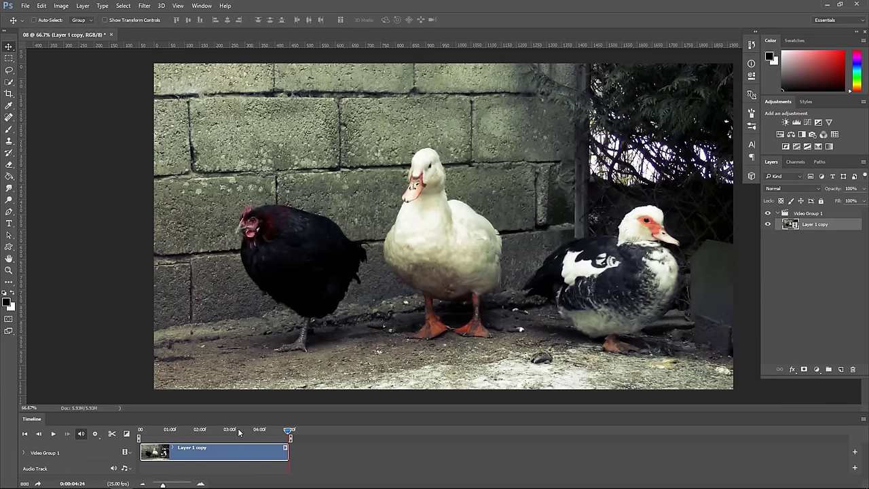
Set the playhead to frame 10, select Video Group 1, and add an empty layer above.
{"action": "left_click_drag", "start_coordinate": [171, 431], "coordinate": [163, 432]}
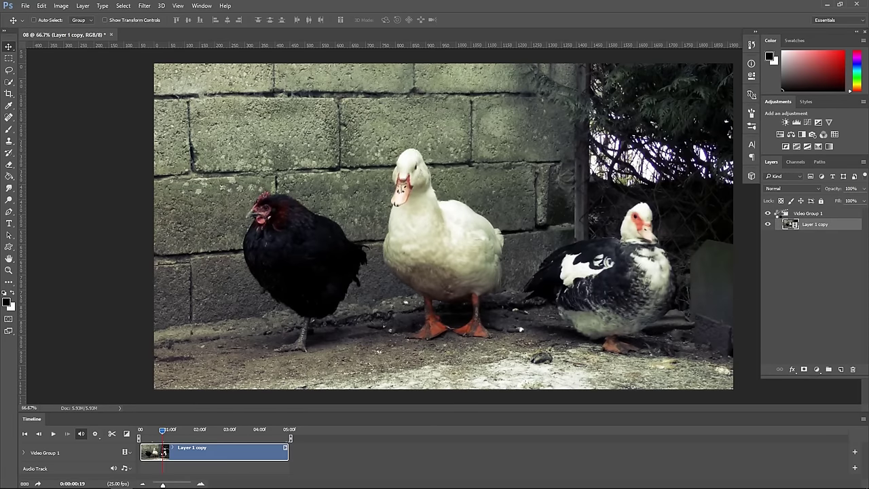
{"action": "left_click_drag", "start_coordinate": [163, 432], "coordinate": [150, 433]}
{"action": "left_click", "coordinate": [779, 214]}
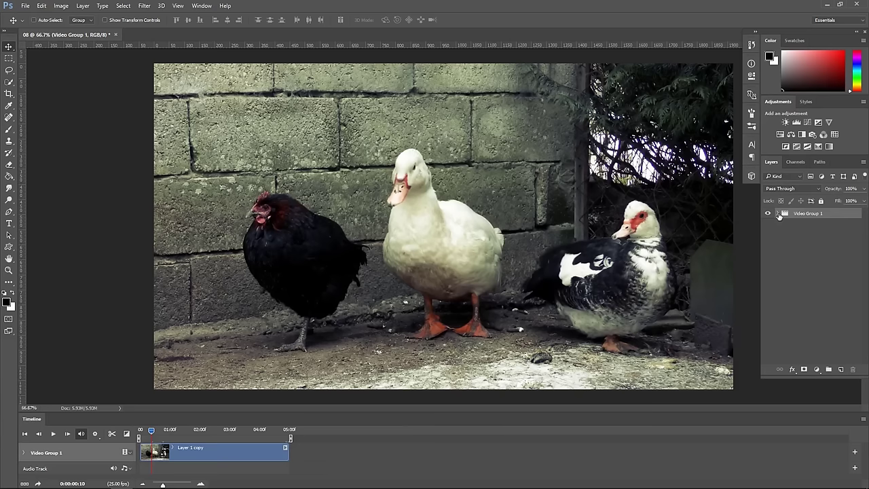
{"action": "left_click", "coordinate": [841, 370]}
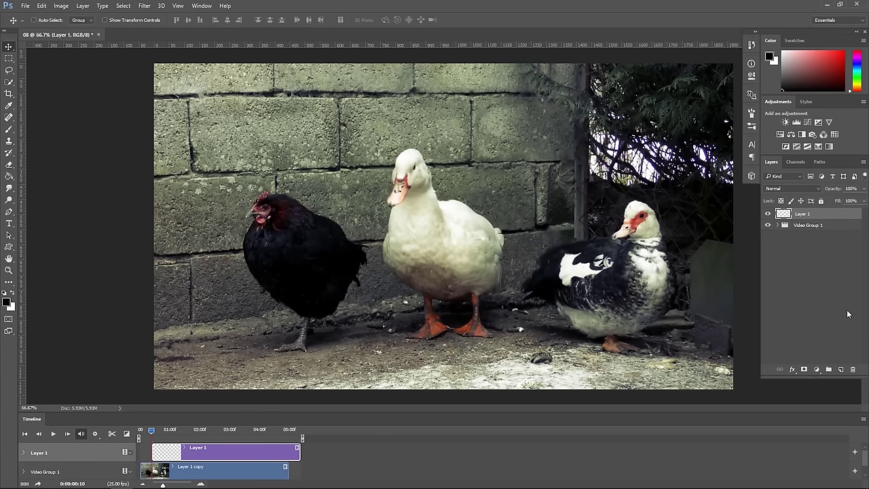
Stamp the birds frame into Layer 1, align it to time zero, and add a layer mask.
{"action": "key", "text": "ctrl+shift+alt+e"}
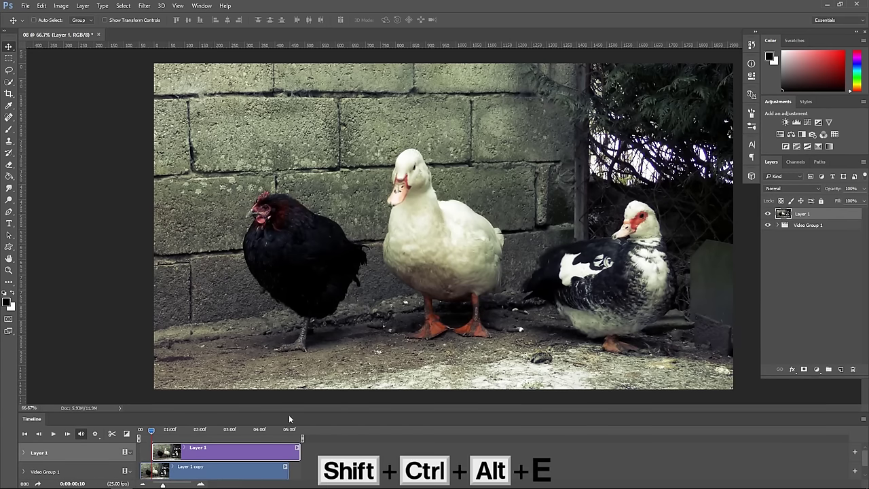
{"action": "left_click_drag", "start_coordinate": [202, 449], "coordinate": [197, 451]}
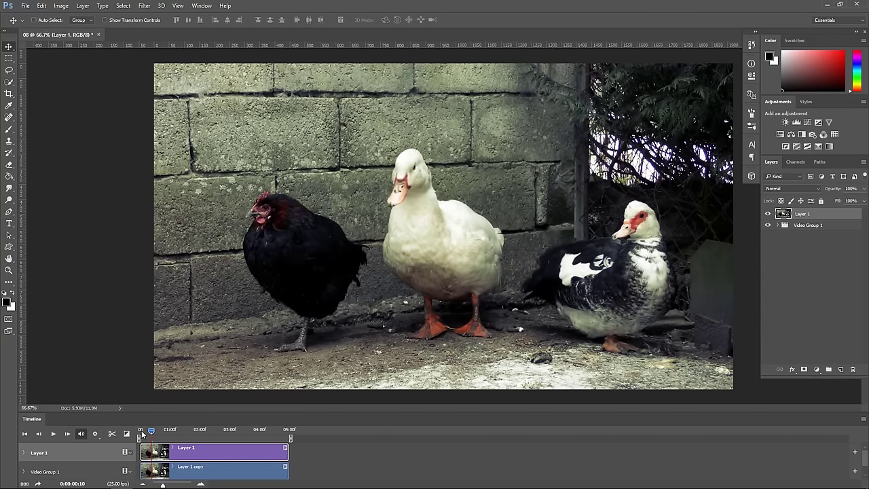
{"action": "left_click_drag", "start_coordinate": [151, 430], "coordinate": [150, 430]}
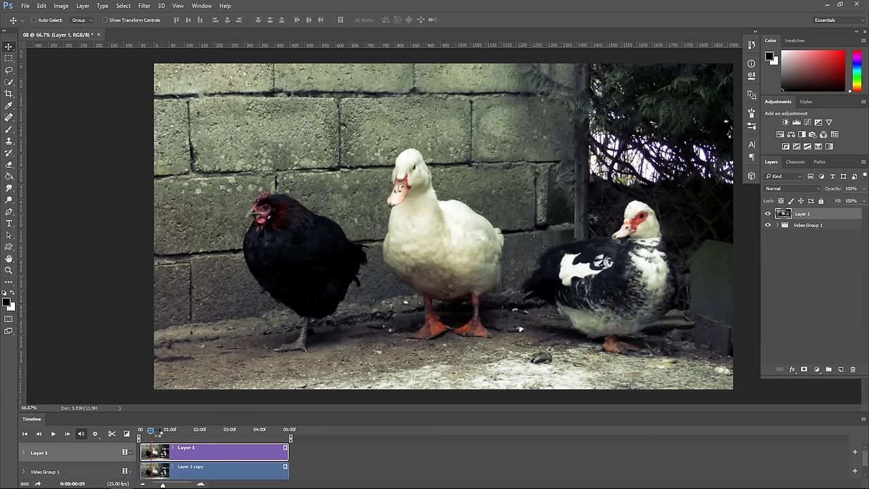
{"action": "left_click", "coordinate": [215, 432]}
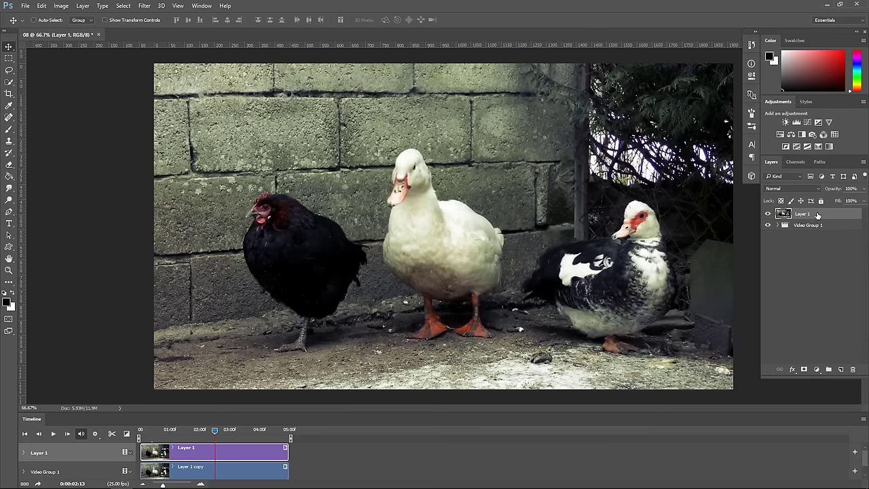
{"action": "left_click", "coordinate": [803, 369]}
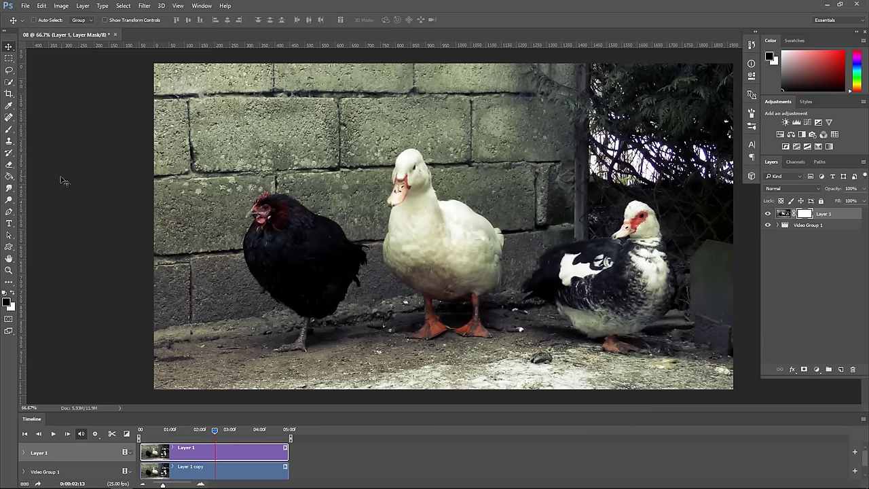
Paint the mask over the hen's tail and body, preview playback, then bring up the File menu.
{"action": "left_click", "coordinate": [8, 132]}
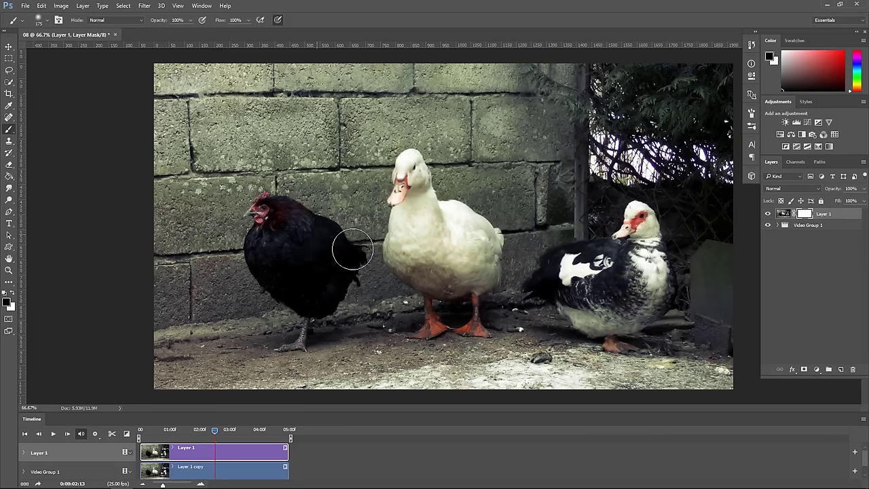
{"action": "left_click_drag", "start_coordinate": [345, 258], "coordinate": [240, 244]}
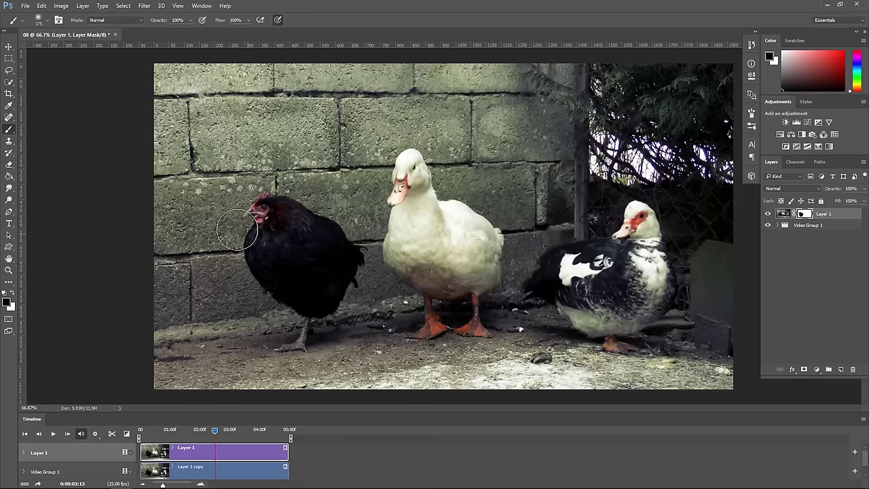
{"action": "left_click_drag", "start_coordinate": [251, 256], "coordinate": [341, 264]}
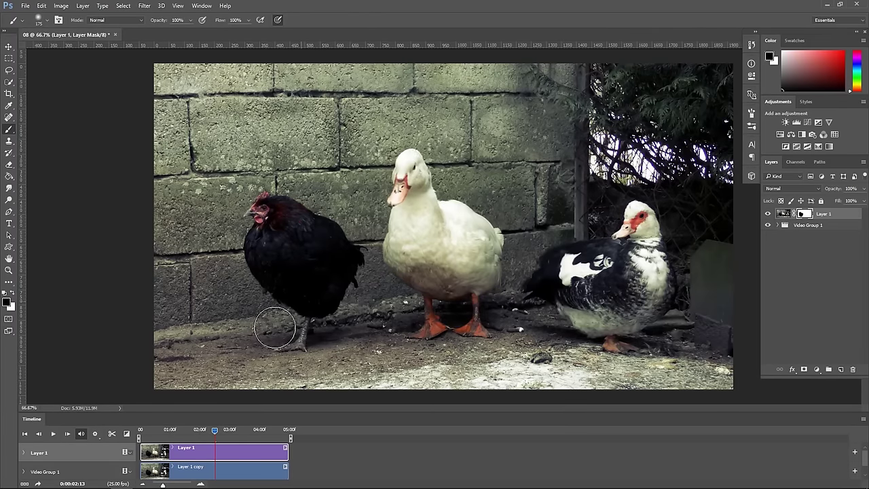
{"action": "left_click", "coordinate": [53, 434]}
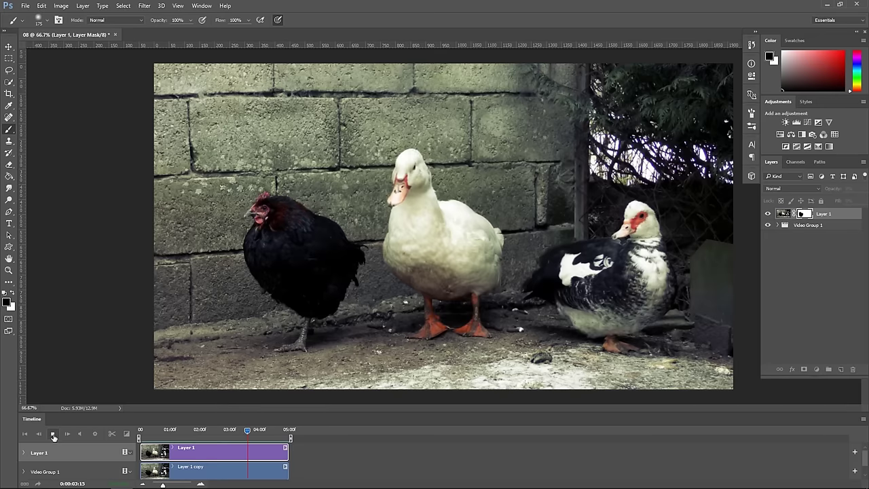
{"action": "left_click", "coordinate": [53, 436]}
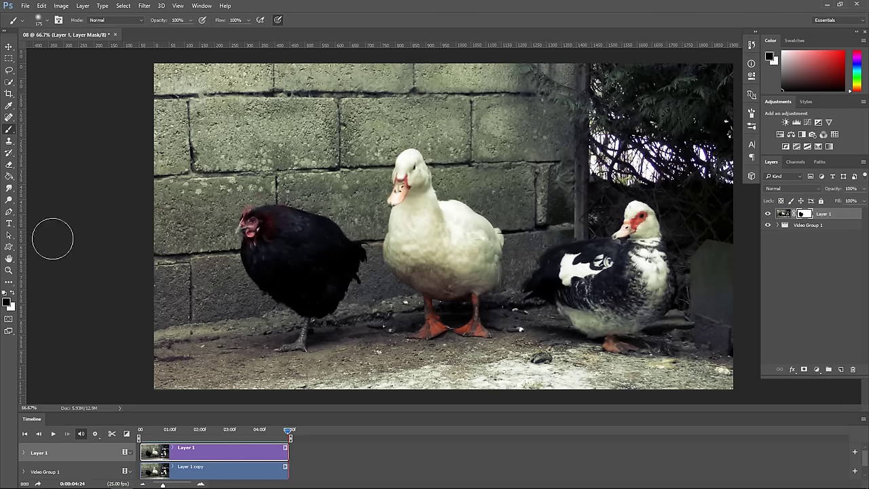
{"action": "left_click", "coordinate": [25, 5]}
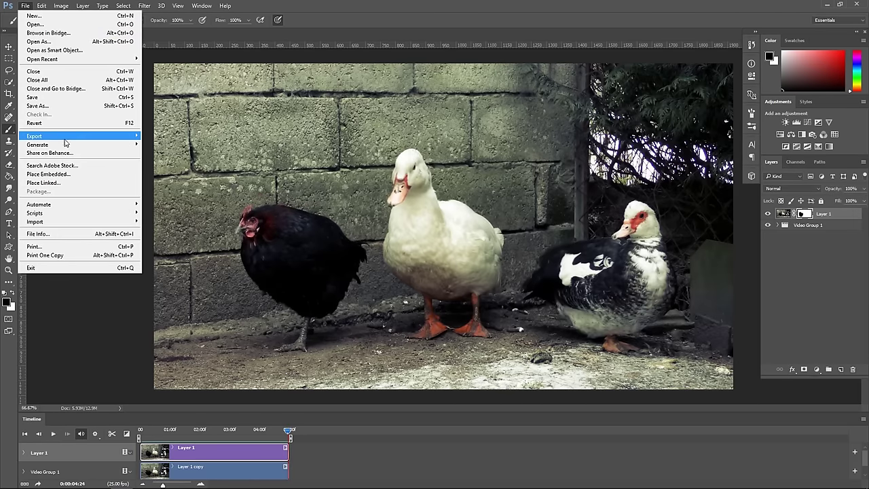
{"action": "mouse_move", "coordinate": [34, 136]}
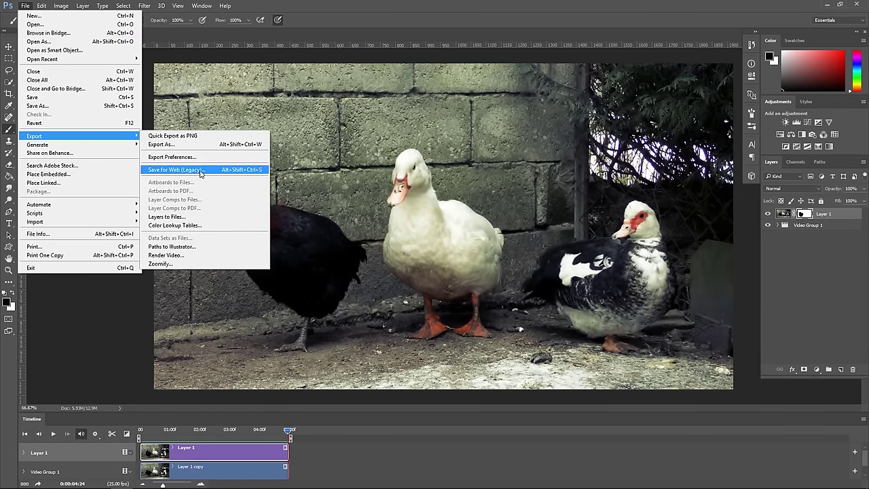
Save for Web as GIF with Bicubic Sharper quality and Forever looping, and save it.
{"action": "left_click", "coordinate": [200, 171]}
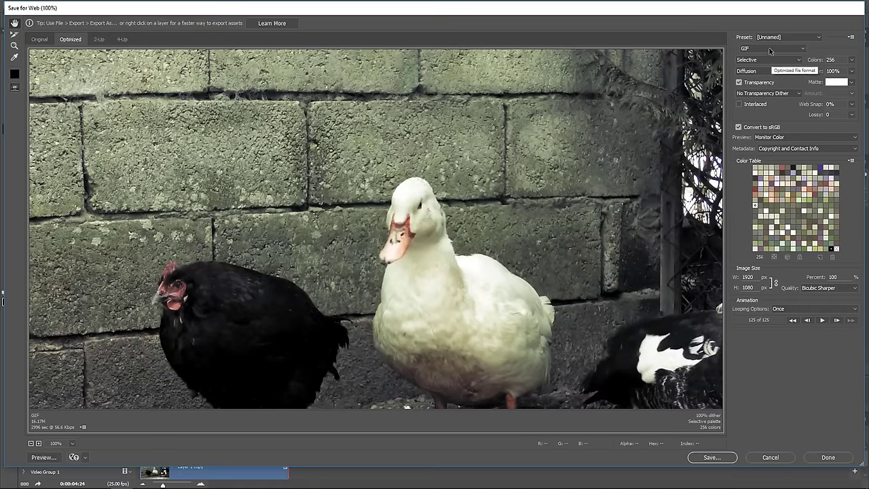
{"action": "left_click", "coordinate": [766, 50]}
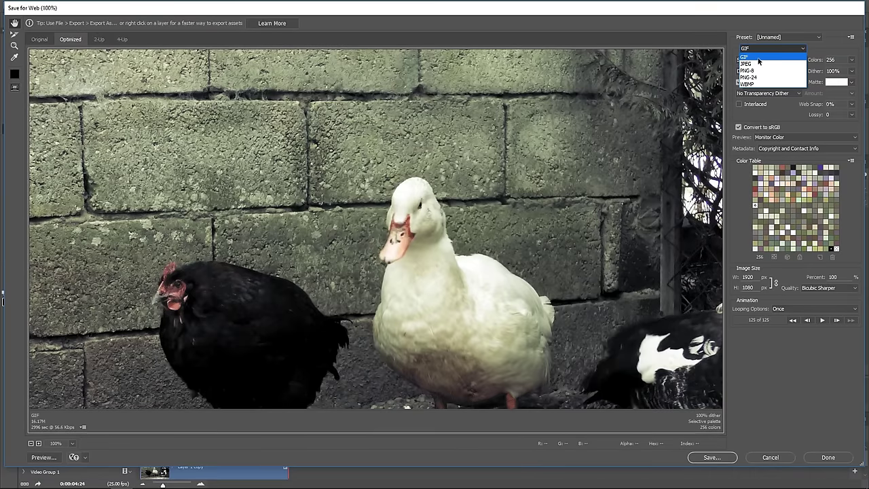
{"action": "left_click", "coordinate": [759, 57]}
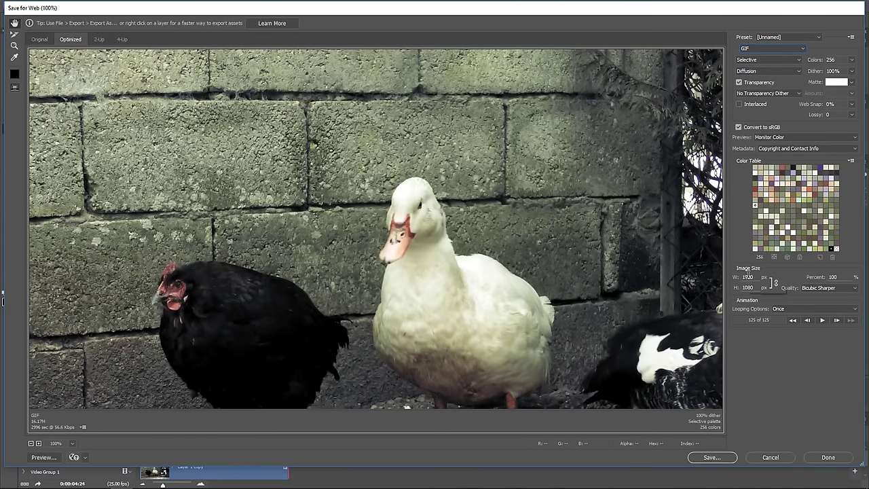
{"action": "left_click", "coordinate": [828, 289]}
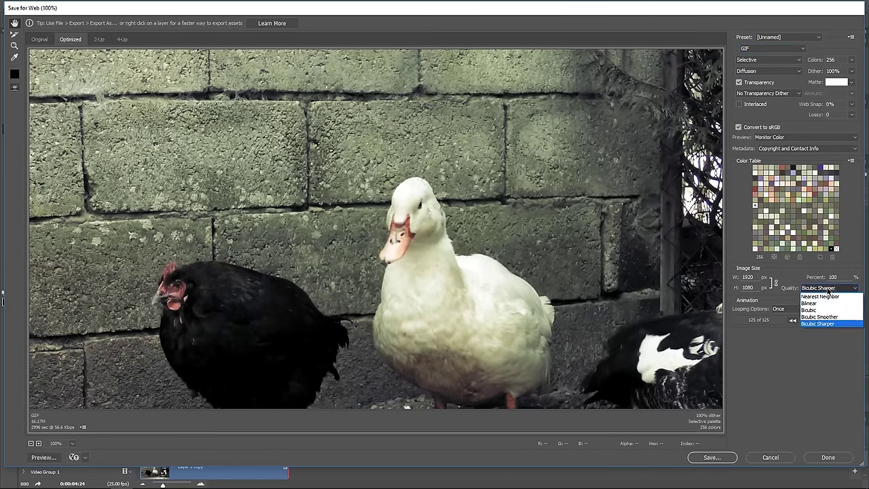
{"action": "left_click", "coordinate": [829, 325]}
{"action": "left_click", "coordinate": [793, 311]}
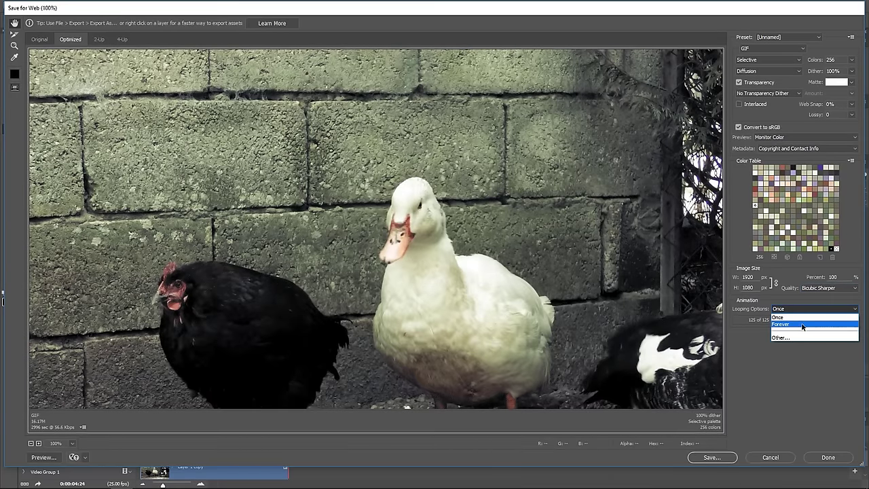
{"action": "left_click", "coordinate": [793, 325]}
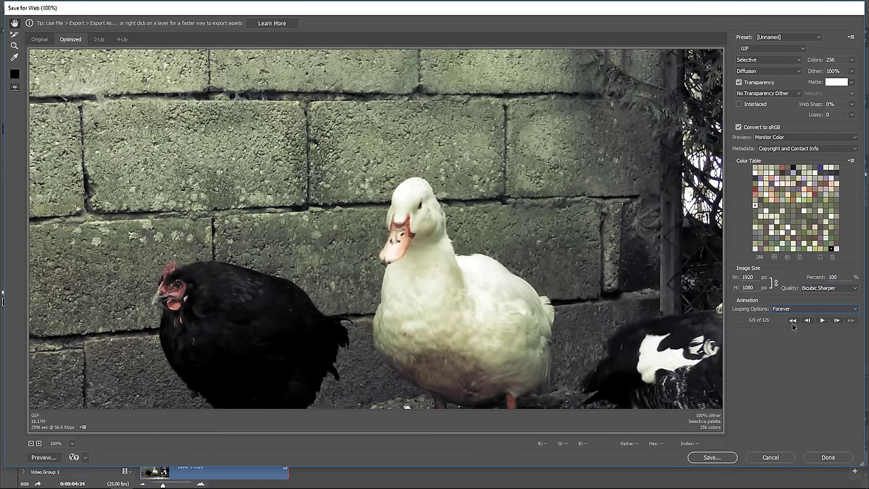
{"action": "left_click", "coordinate": [714, 456]}
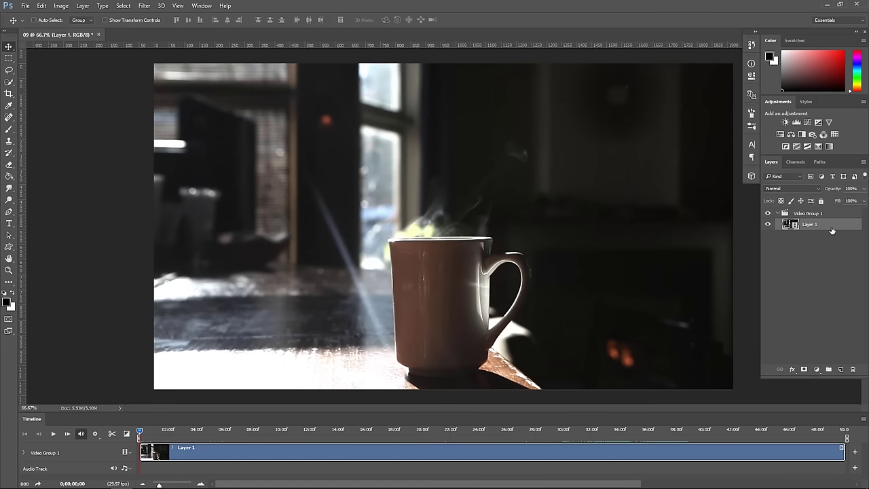
Preview the mug video and split the clip near the 36-second mark.
{"action": "key", "text": "space"}
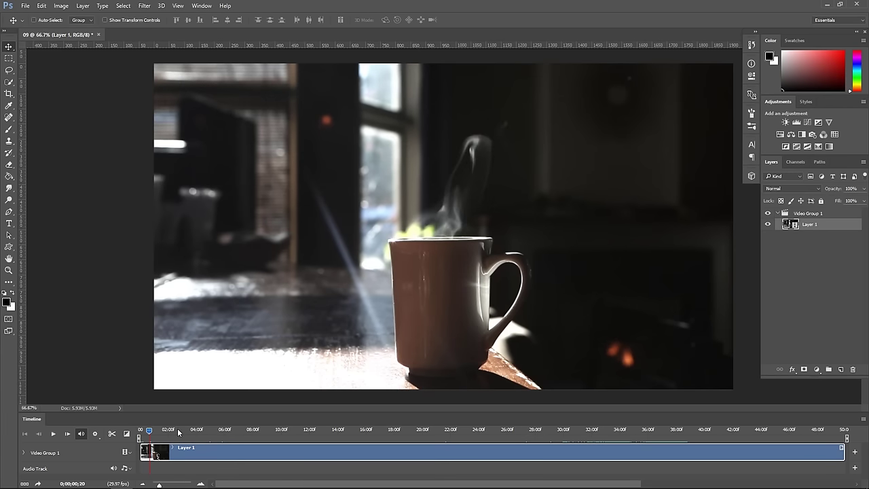
{"action": "left_click_drag", "start_coordinate": [229, 431], "coordinate": [522, 445]}
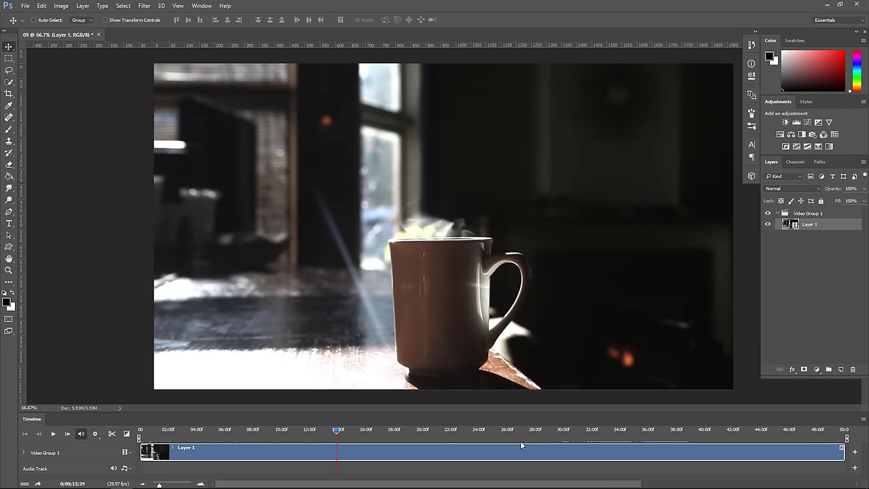
{"action": "mouse_move", "coordinate": [593, 447]}
{"action": "left_mouse_down"}
{"action": "mouse_move", "coordinate": [673, 437]}
{"action": "mouse_move", "coordinate": [809, 446]}
{"action": "left_mouse_up"}
{"action": "key", "text": "space"}
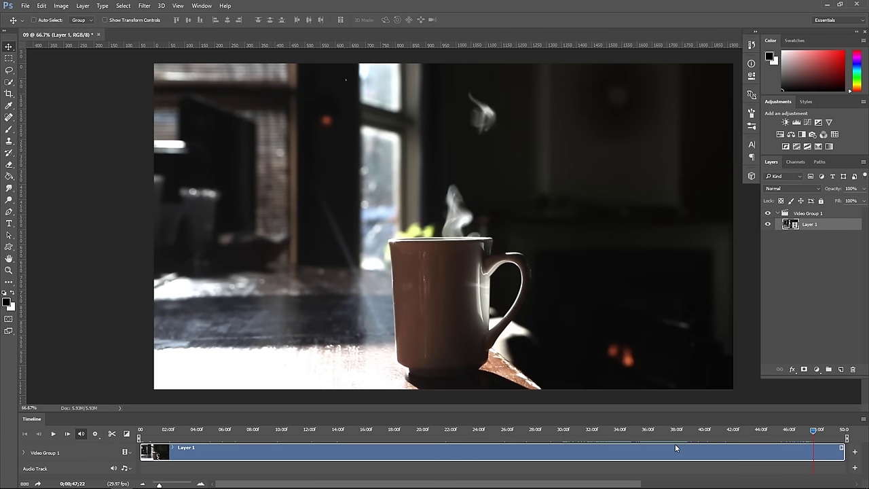
{"action": "left_click_drag", "start_coordinate": [676, 448], "coordinate": [648, 447]}
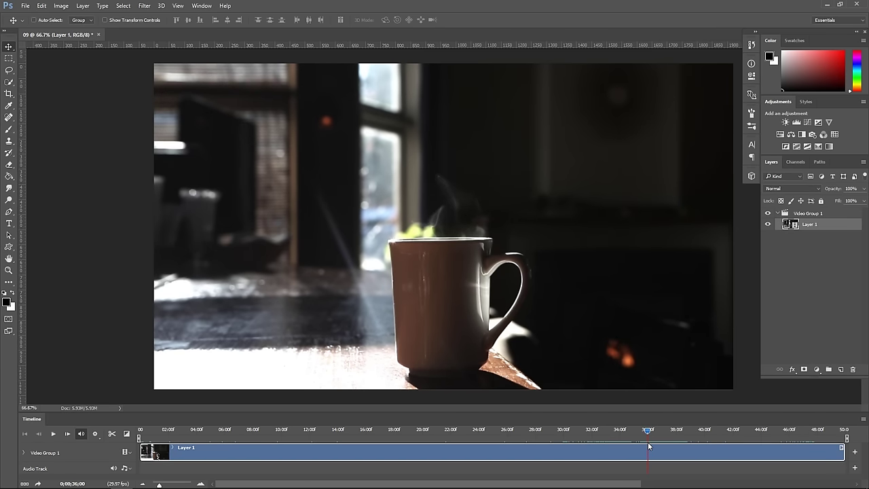
{"action": "key", "text": "Delete"}
{"action": "left_click", "coordinate": [113, 435]}
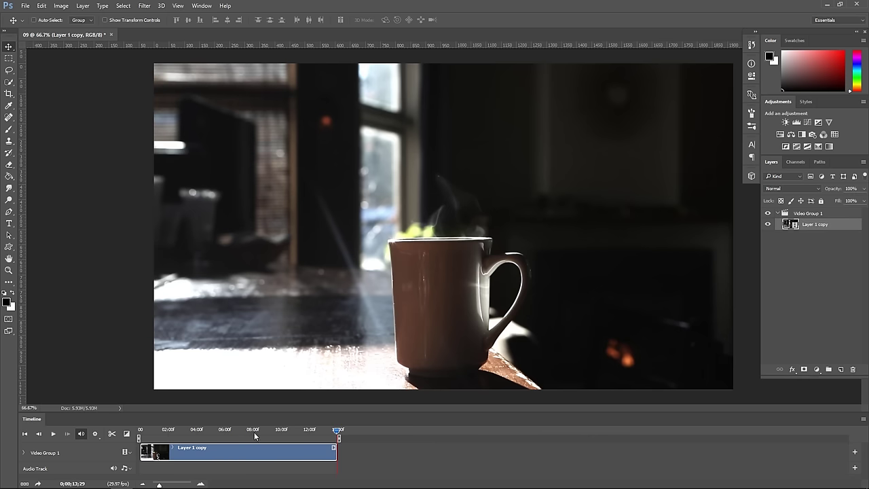
Split at five seconds, delete the rest, and return to the first frame.
{"action": "left_click_drag", "start_coordinate": [159, 485], "coordinate": [162, 484]}
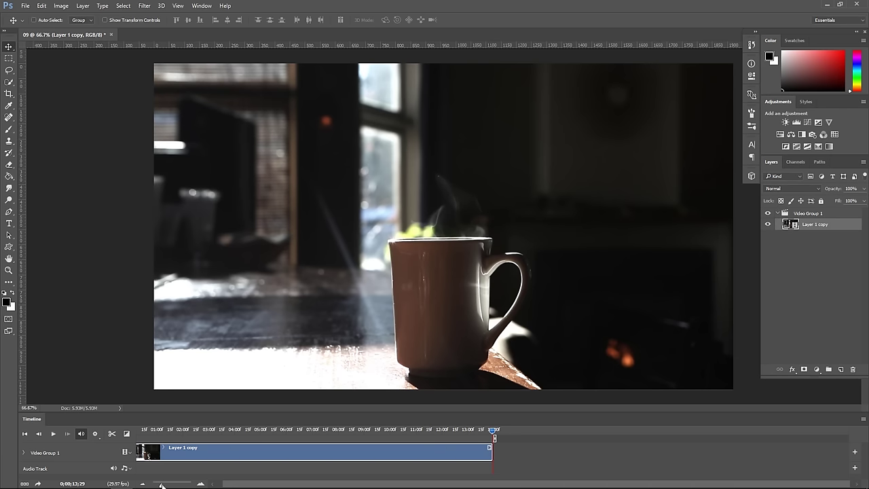
{"action": "left_click", "coordinate": [261, 433]}
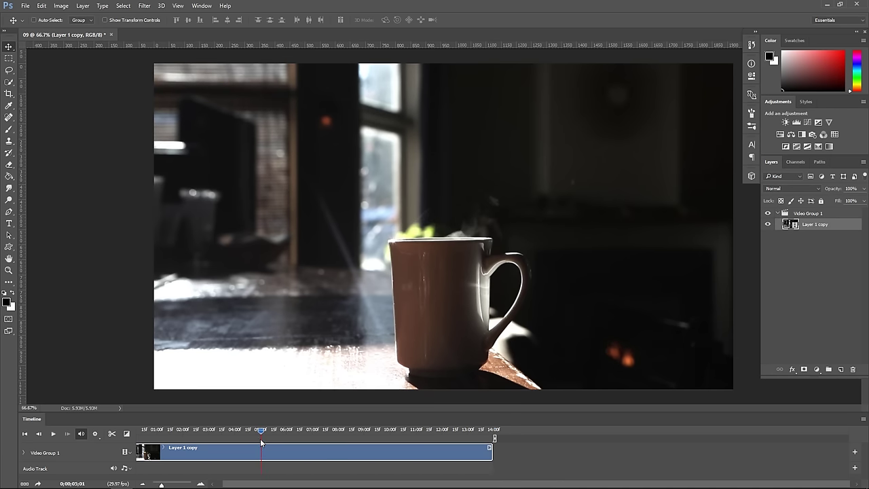
{"action": "left_click", "coordinate": [112, 434]}
{"action": "key", "text": "Delete"}
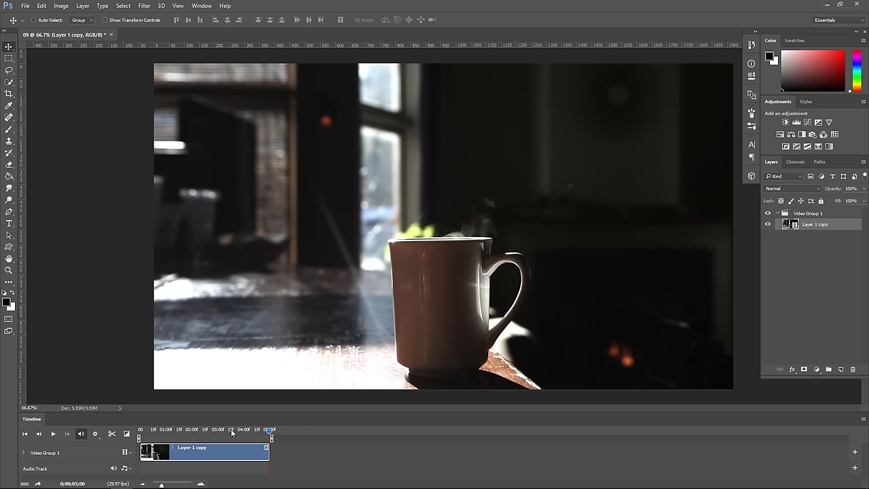
{"action": "left_click_drag", "start_coordinate": [231, 433], "coordinate": [139, 432]}
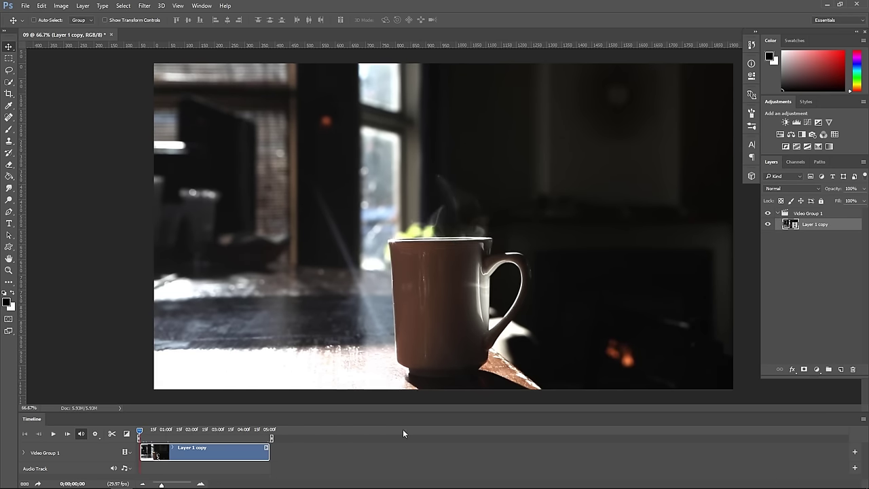
Stamp a merged mug-scene frame onto a new Layer 1 above Video Group 1 and add a white mask.
{"action": "left_click", "coordinate": [778, 214]}
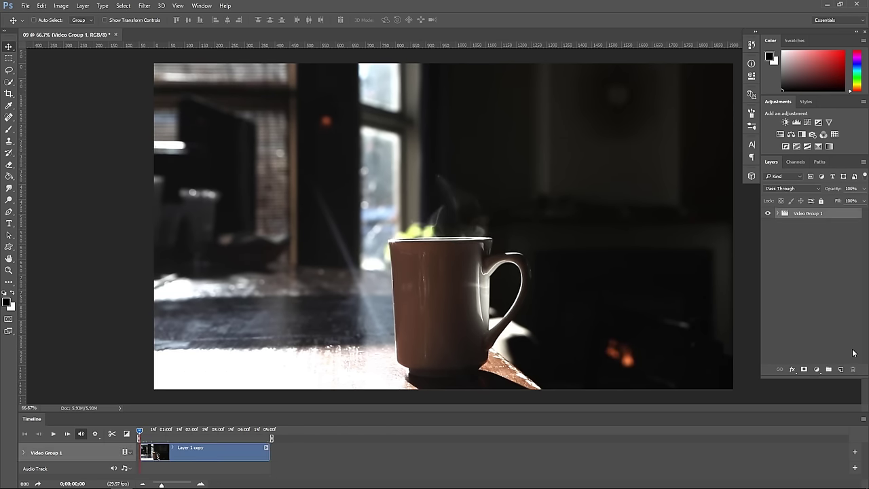
{"action": "left_click", "coordinate": [841, 370]}
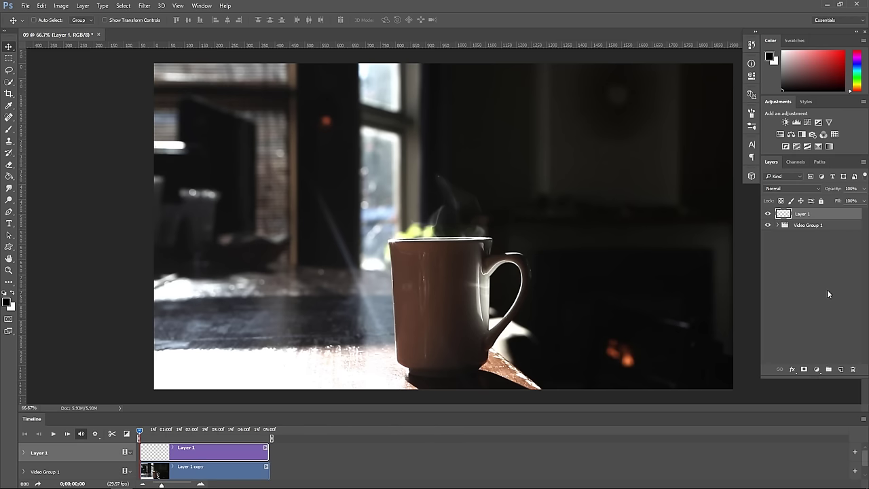
{"action": "key", "text": "ctrl+alt+shift+e"}
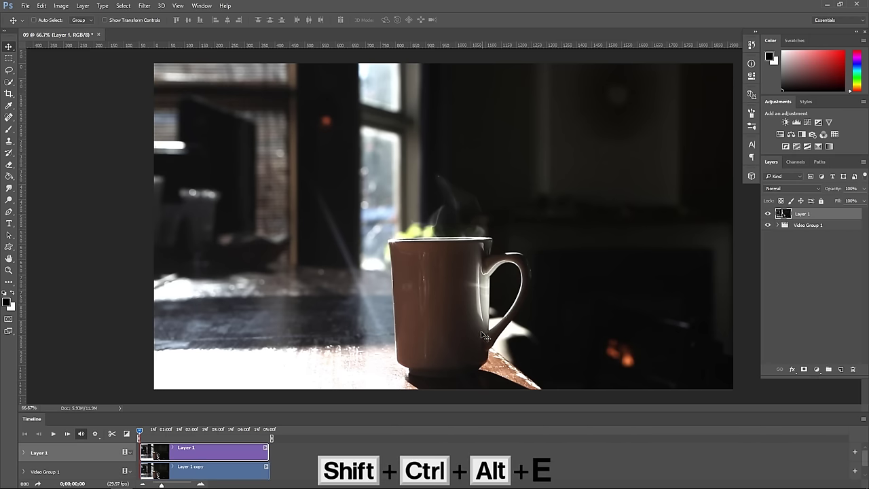
{"action": "left_click", "coordinate": [170, 430]}
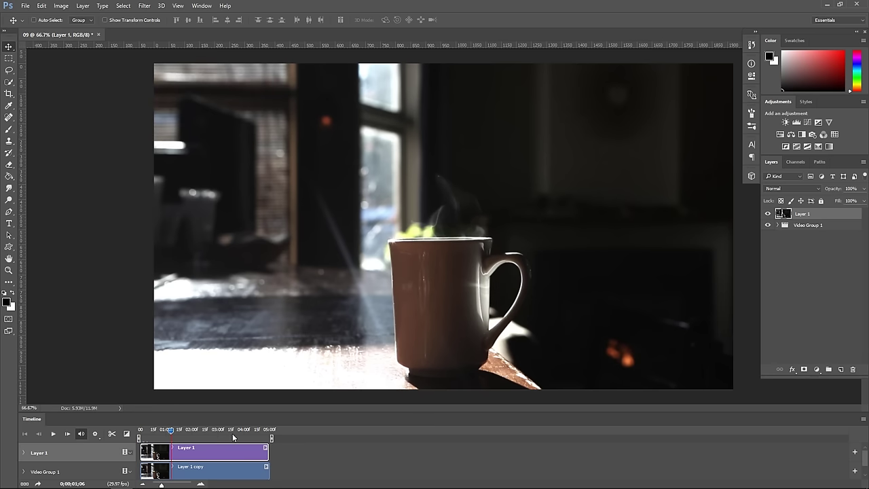
{"action": "left_click", "coordinate": [233, 436]}
{"action": "left_click", "coordinate": [804, 370]}
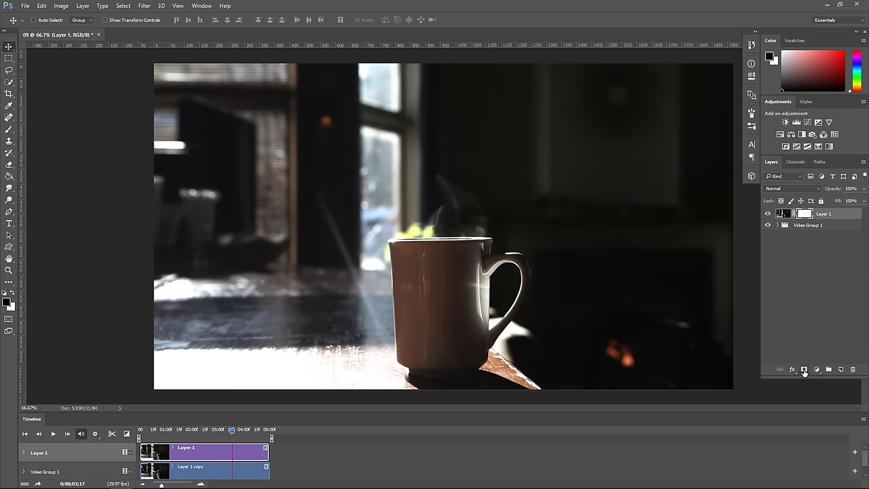
Brush black onto Layer 1's mask over the steam above the mug, then play and stop the preview.
{"action": "left_click", "coordinate": [10, 130]}
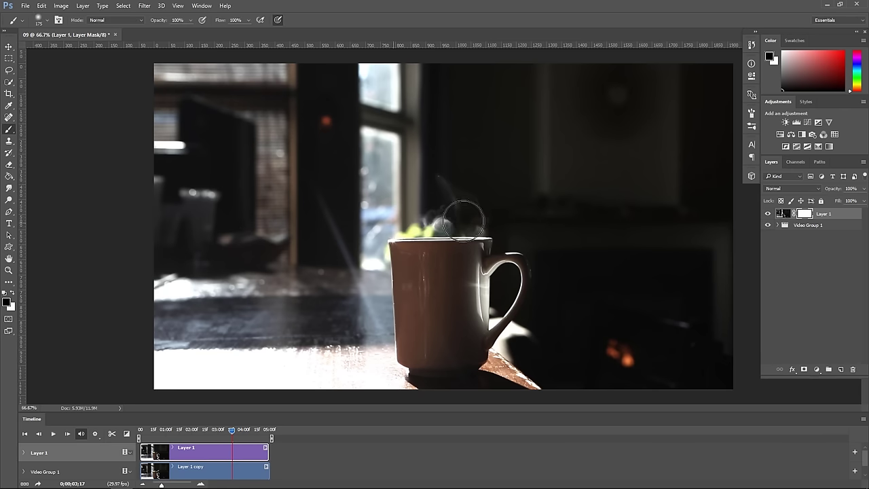
{"action": "mouse_move", "coordinate": [464, 219]}
{"action": "left_mouse_down"}
{"action": "mouse_move", "coordinate": [522, 200]}
{"action": "mouse_move", "coordinate": [520, 179]}
{"action": "left_mouse_up"}
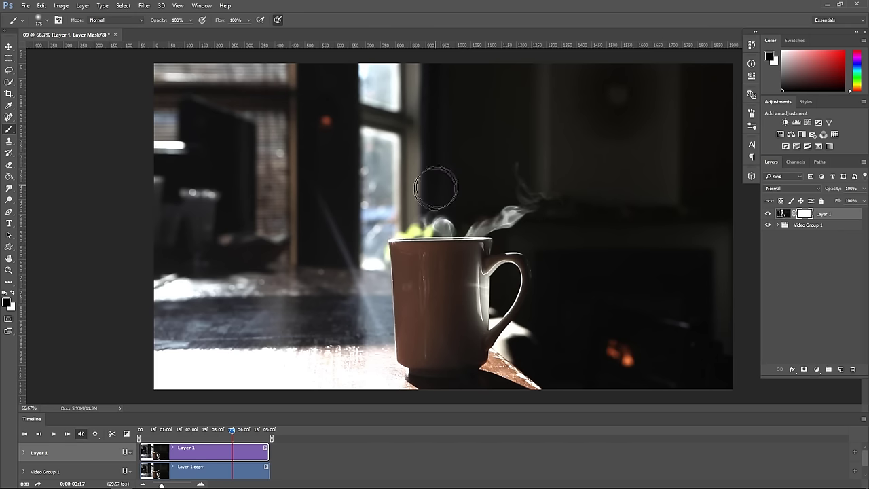
{"action": "mouse_move", "coordinate": [435, 187]}
{"action": "left_mouse_down"}
{"action": "mouse_move", "coordinate": [544, 146]}
{"action": "mouse_move", "coordinate": [543, 199]}
{"action": "mouse_move", "coordinate": [530, 165]}
{"action": "mouse_move", "coordinate": [534, 192]}
{"action": "left_mouse_up"}
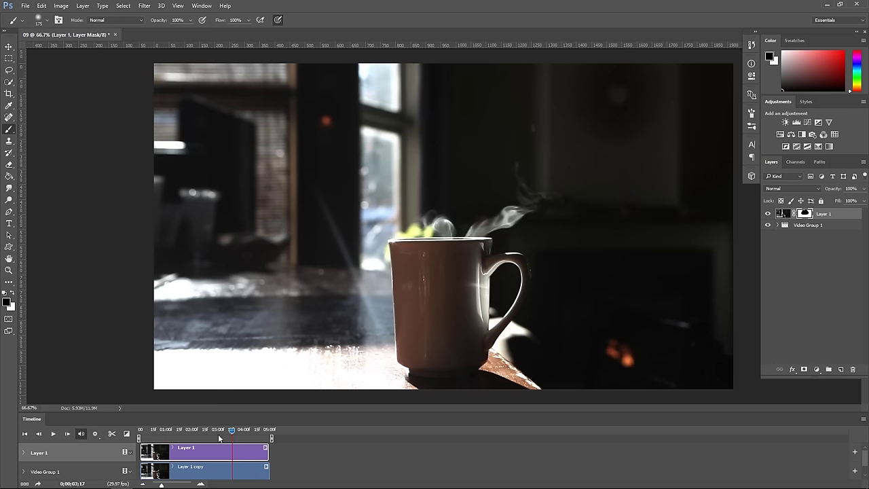
{"action": "left_click", "coordinate": [52, 434]}
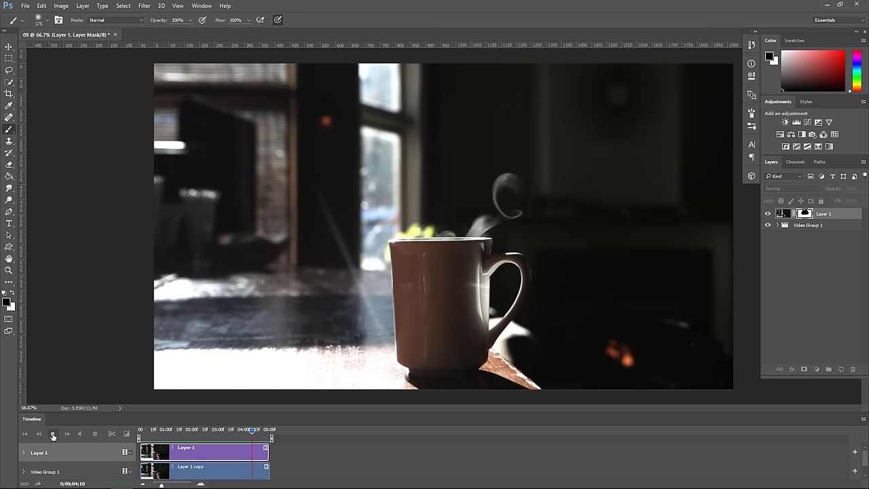
{"action": "left_click", "coordinate": [53, 435]}
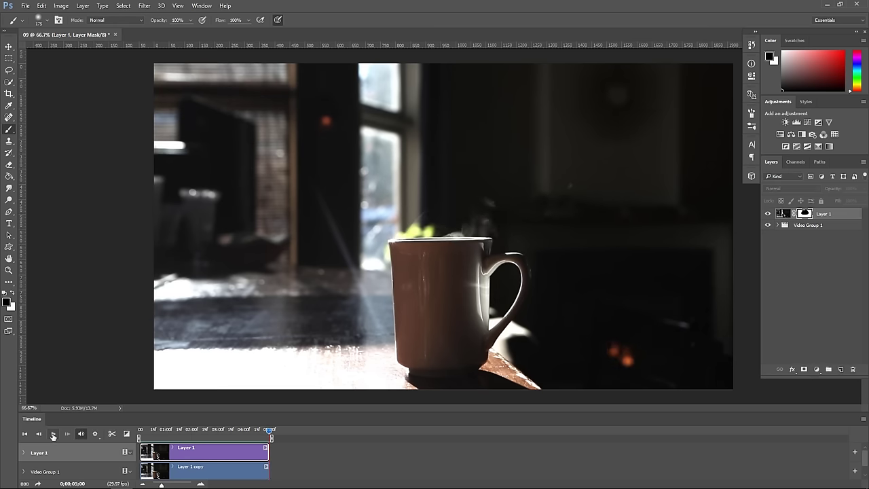
In Save for Web, export the mug animation as GIF with Bicubic Sharper quality and Forever looping.
{"action": "left_click", "coordinate": [42, 6]}
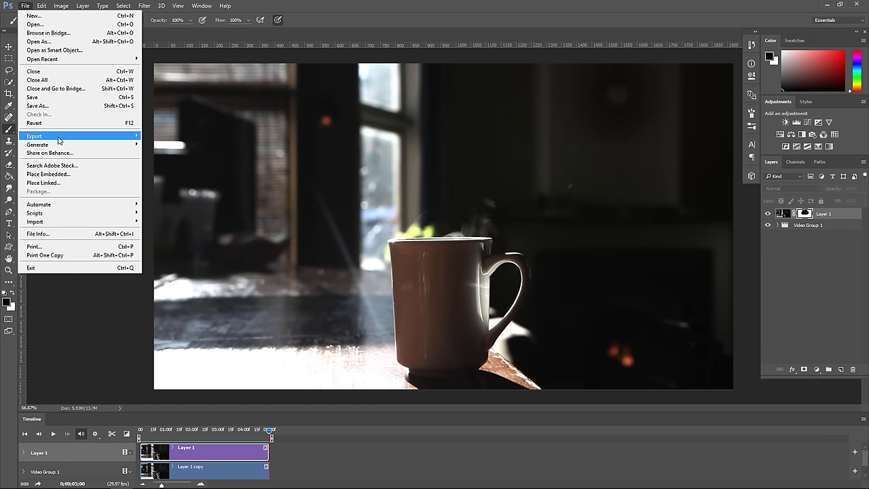
{"action": "mouse_move", "coordinate": [41, 135]}
{"action": "left_click", "coordinate": [202, 171]}
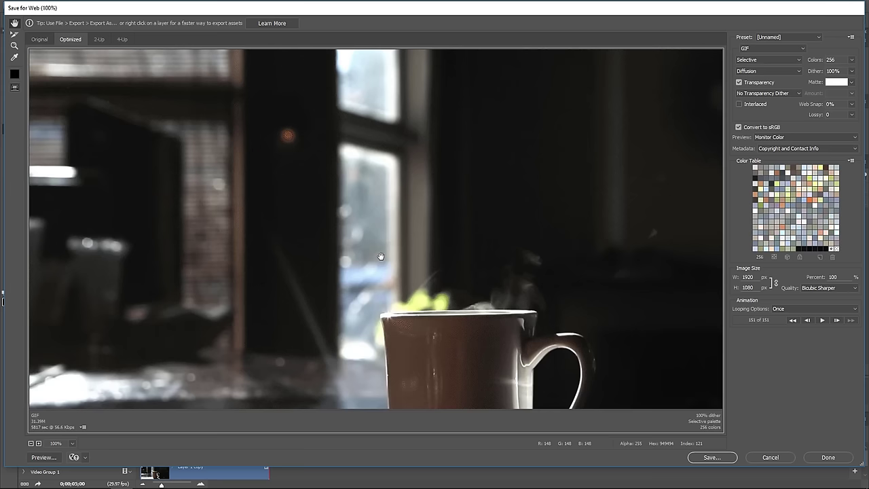
{"action": "left_click", "coordinate": [755, 50]}
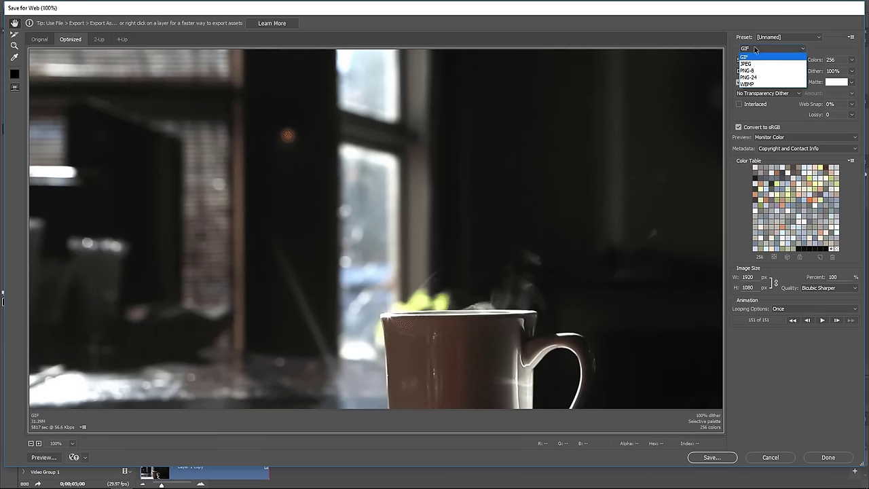
{"action": "left_click", "coordinate": [752, 58]}
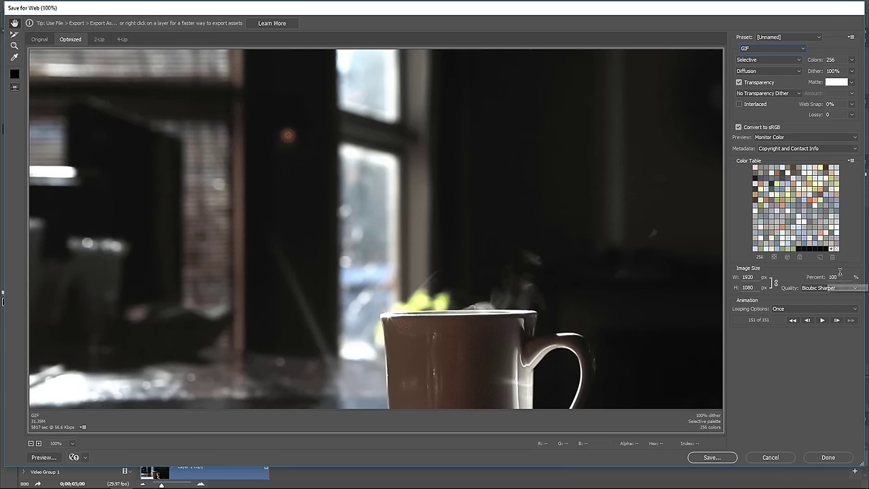
{"action": "left_click", "coordinate": [829, 290]}
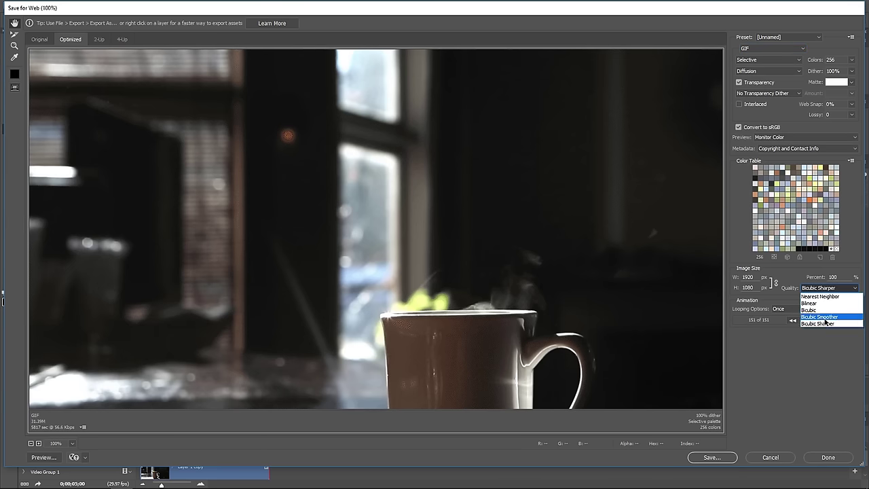
{"action": "left_click", "coordinate": [827, 325]}
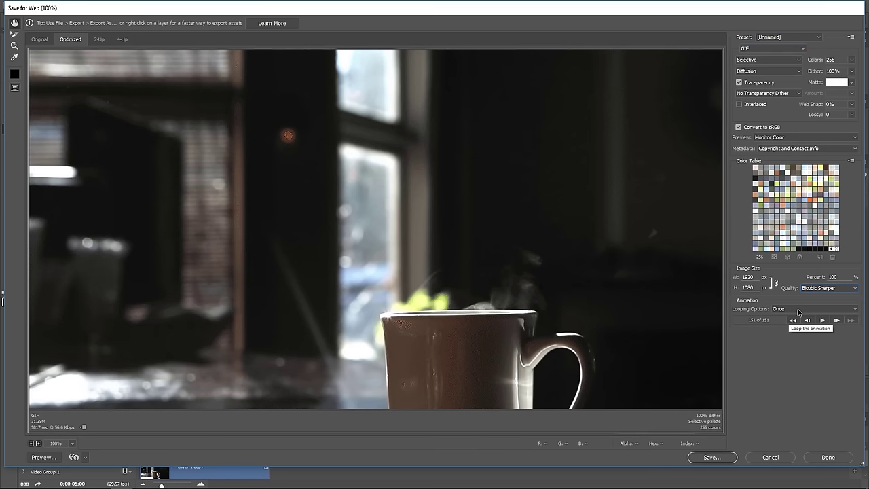
{"action": "left_click", "coordinate": [791, 309]}
{"action": "left_click", "coordinate": [796, 325]}
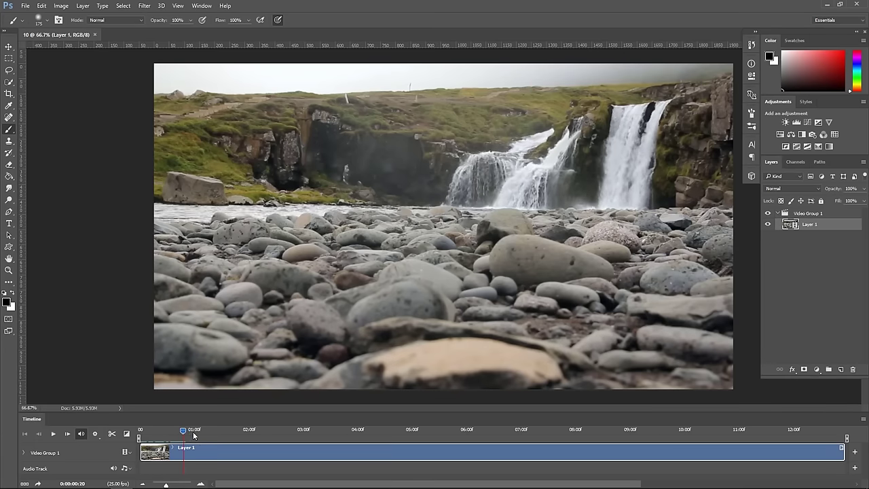
Scrub the timeline playhead across the waterfall clip to preview its frames.
{"action": "left_click_drag", "start_coordinate": [194, 436], "coordinate": [797, 442]}
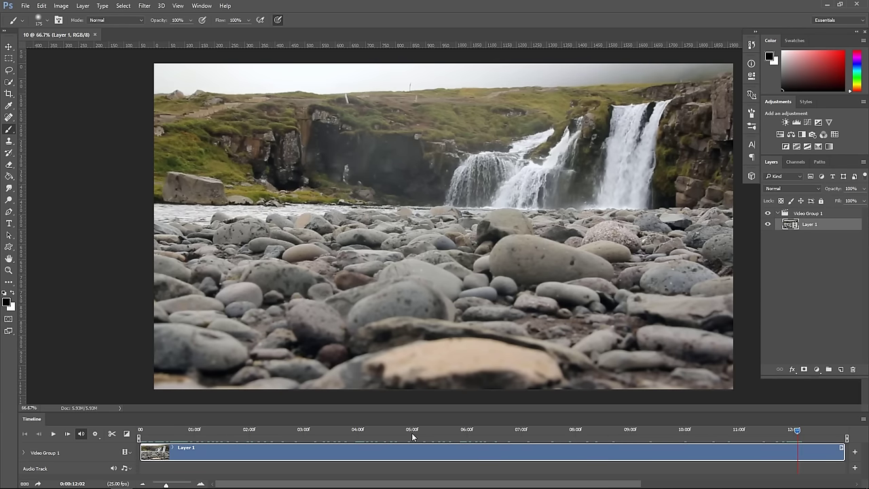
Split the waterfall clip at the playhead and delete the first part.
{"action": "left_click", "coordinate": [412, 437]}
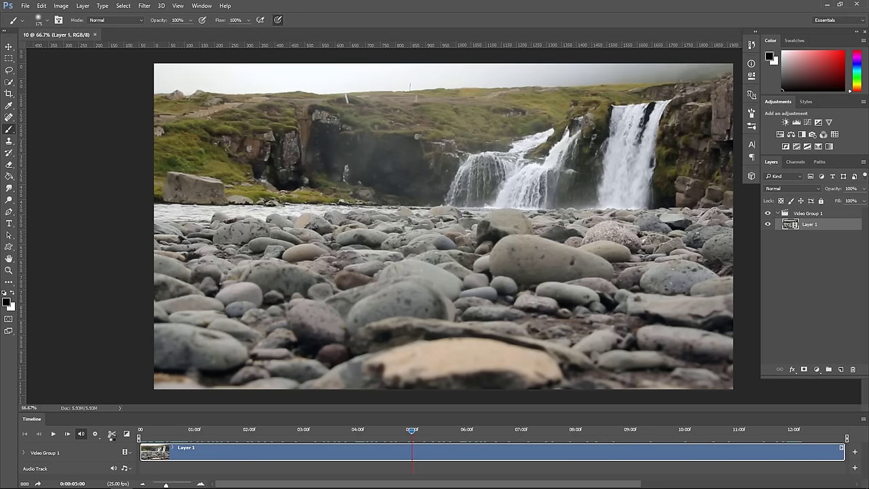
{"action": "left_click", "coordinate": [112, 435]}
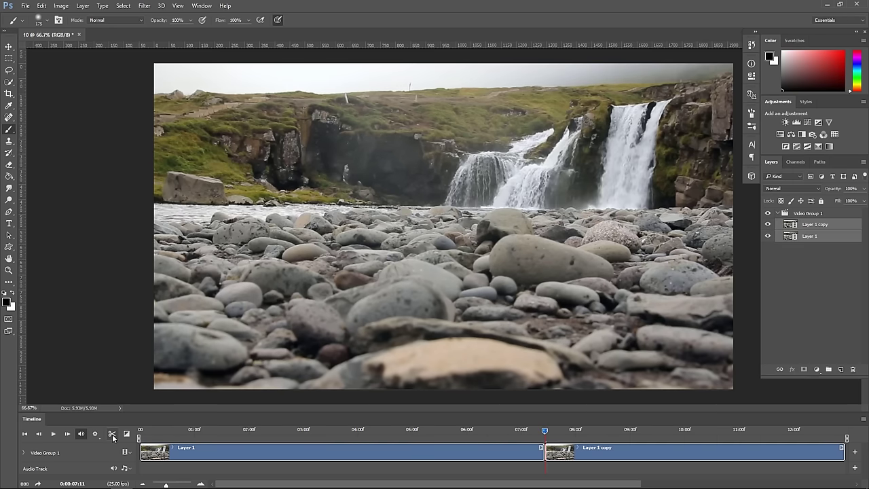
{"action": "left_click", "coordinate": [474, 457]}
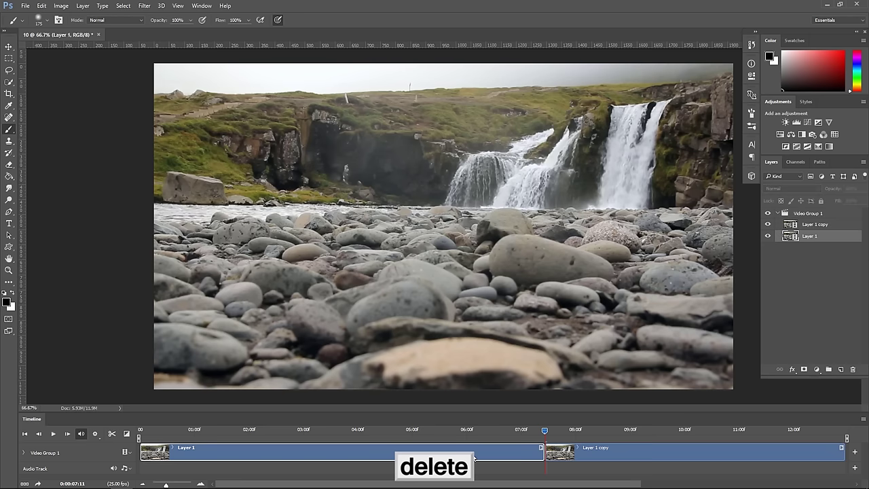
{"action": "key", "text": "Delete"}
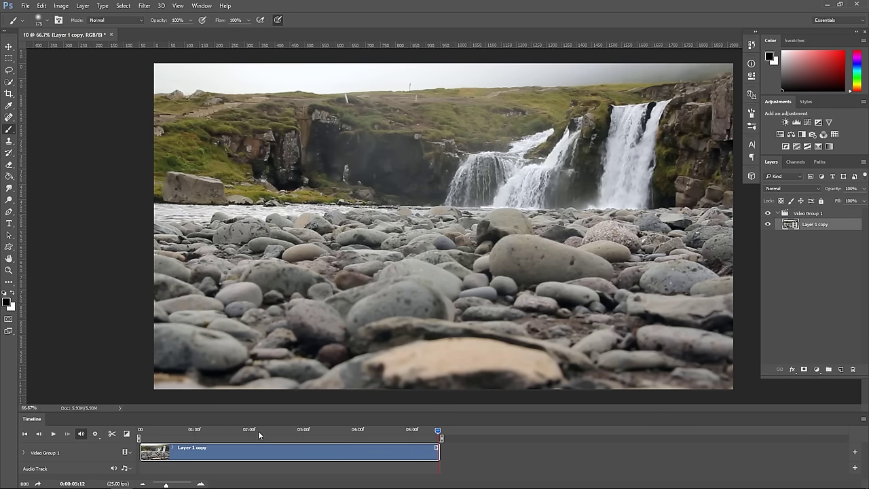
Split the remaining clip at 05:00, delete the tail, and select Video Group 1.
{"action": "left_click", "coordinate": [412, 434]}
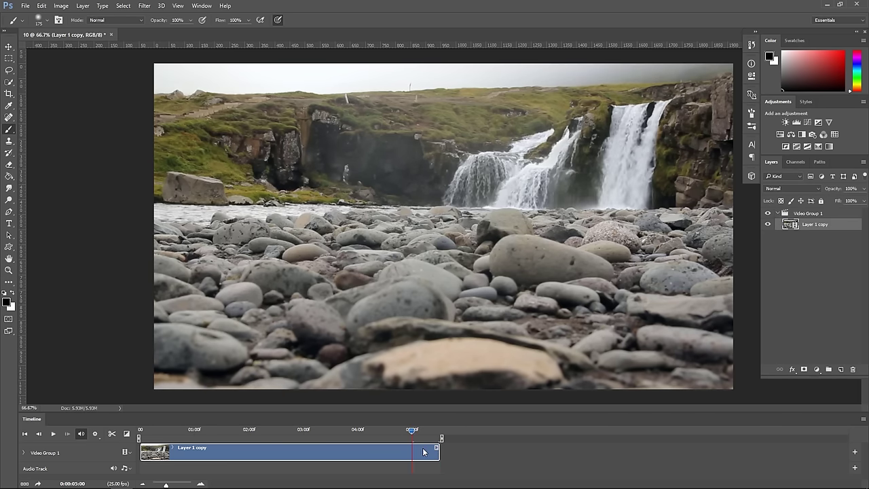
{"action": "left_click", "coordinate": [112, 436]}
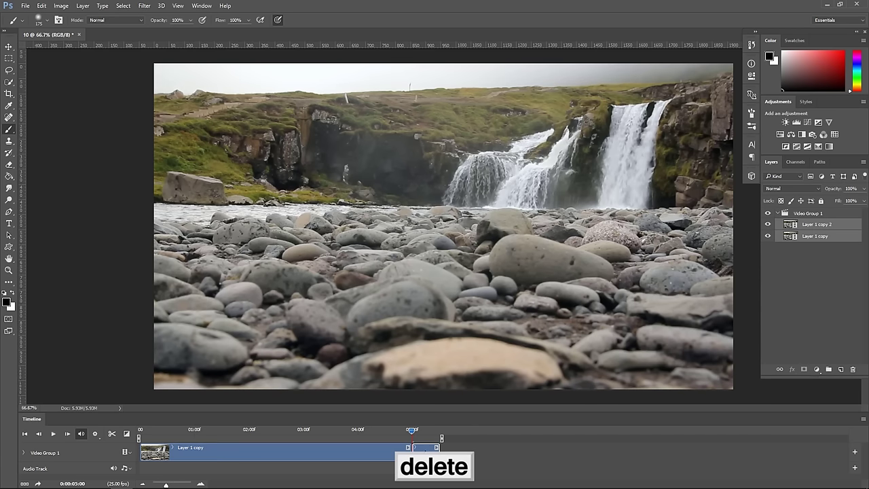
{"action": "key", "text": "Delete"}
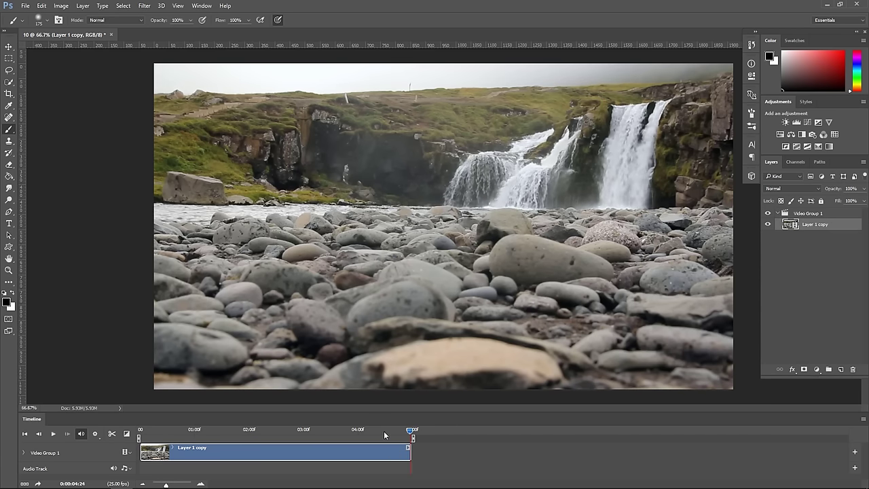
{"action": "left_click", "coordinate": [342, 430]}
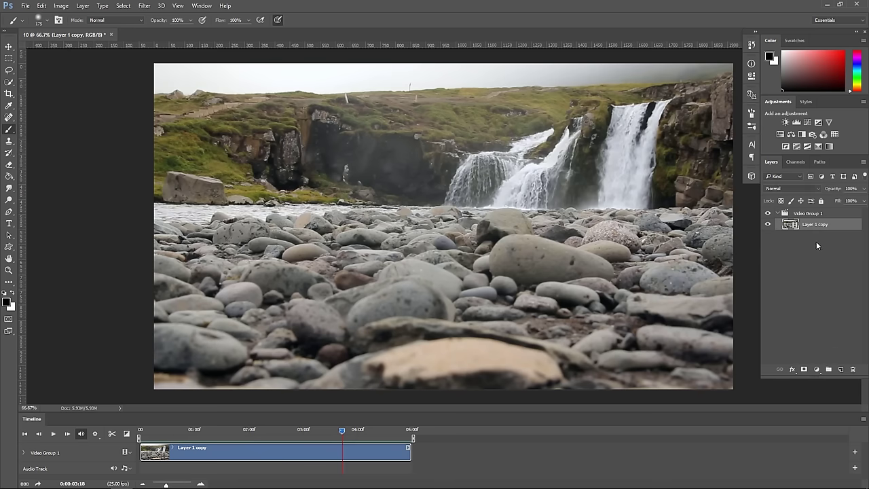
{"action": "left_click", "coordinate": [778, 213]}
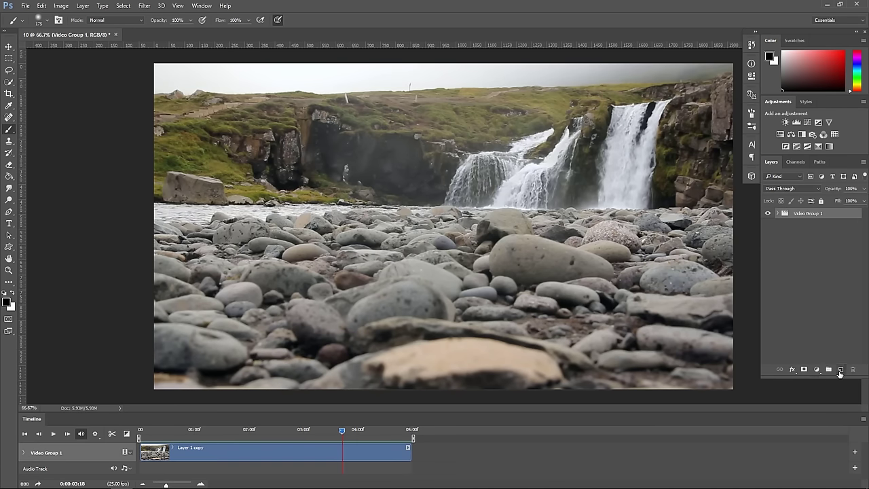
Stamp visible into a new still Layer 1 and align its clip to start at zero.
{"action": "key", "text": "ctrl+shift+alt+e"}
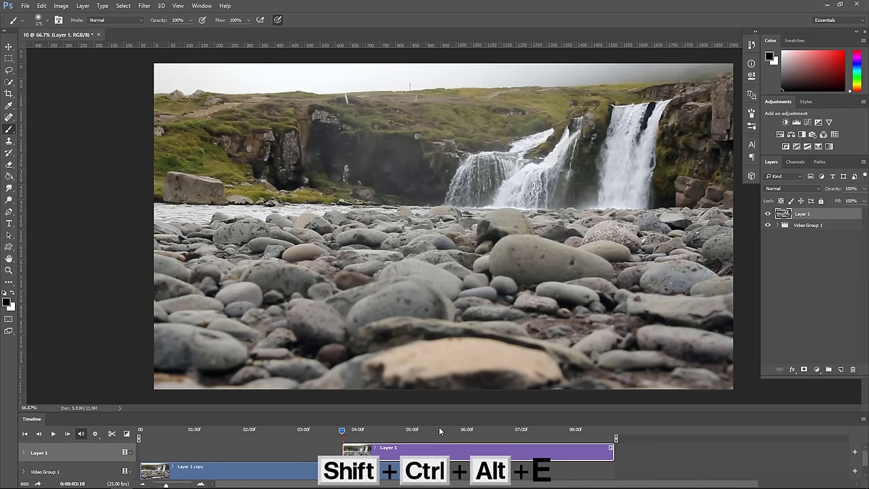
{"action": "left_click_drag", "start_coordinate": [456, 453], "coordinate": [268, 454]}
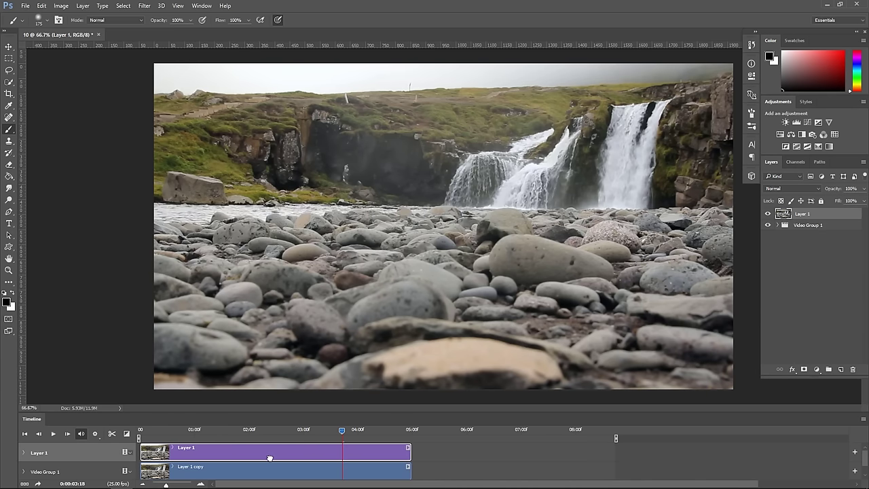
{"action": "left_click", "coordinate": [303, 435]}
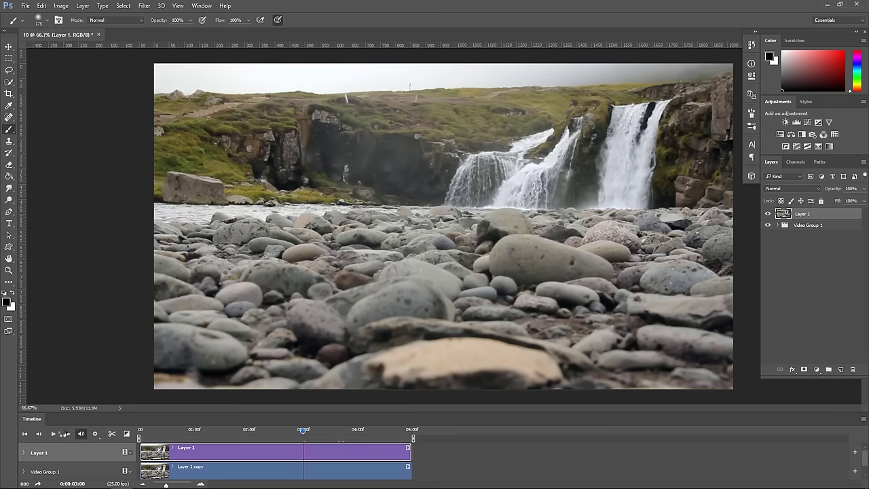
{"action": "left_click", "coordinate": [259, 430]}
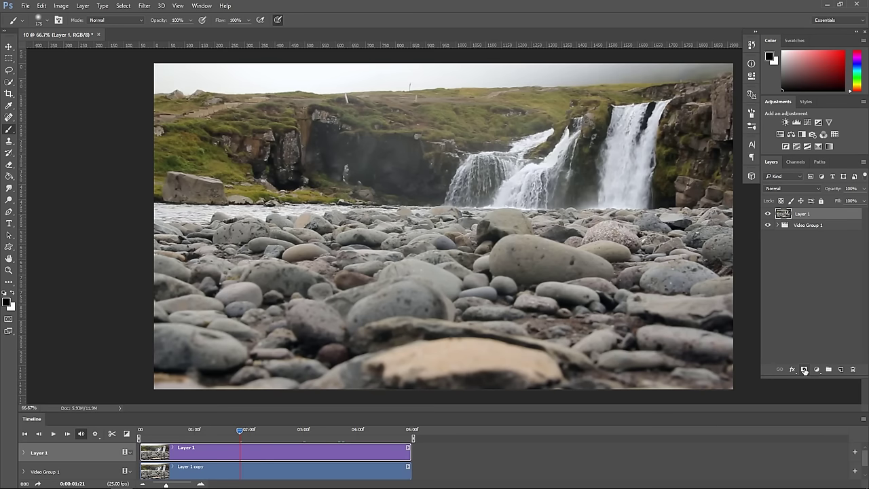
Mask Layer 1, paint black over the waterfalls, then switch to Move tool and play the cinemagraph.
{"action": "left_click", "coordinate": [804, 369]}
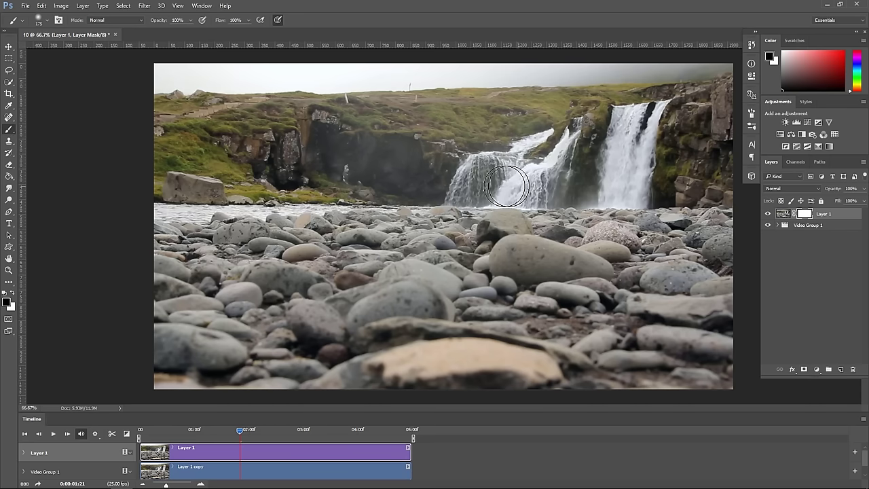
{"action": "mouse_move", "coordinate": [455, 184]}
{"action": "left_mouse_down"}
{"action": "mouse_move", "coordinate": [531, 138]}
{"action": "mouse_move", "coordinate": [554, 154]}
{"action": "mouse_move", "coordinate": [523, 188]}
{"action": "mouse_move", "coordinate": [565, 160]}
{"action": "mouse_move", "coordinate": [586, 180]}
{"action": "mouse_move", "coordinate": [632, 187]}
{"action": "mouse_move", "coordinate": [665, 100]}
{"action": "mouse_move", "coordinate": [628, 118]}
{"action": "mouse_move", "coordinate": [615, 149]}
{"action": "mouse_move", "coordinate": [641, 192]}
{"action": "mouse_move", "coordinate": [534, 145]}
{"action": "mouse_move", "coordinate": [476, 172]}
{"action": "mouse_move", "coordinate": [499, 183]}
{"action": "left_mouse_up"}
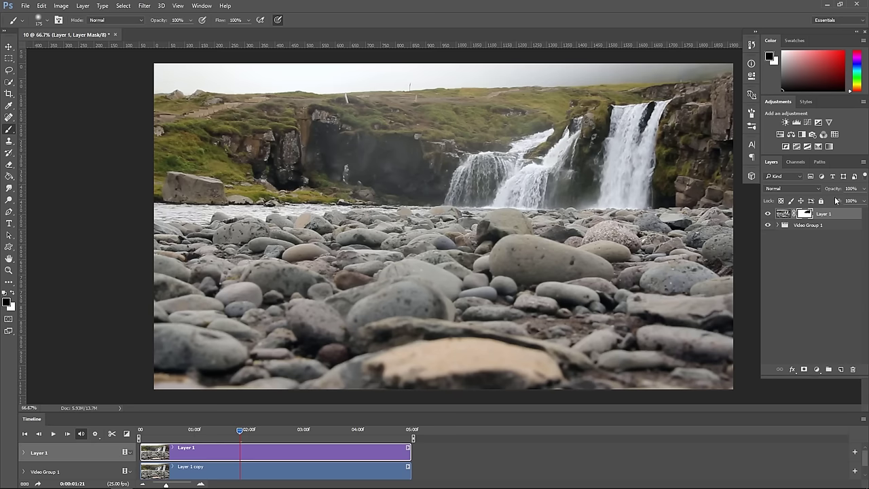
{"action": "left_click", "coordinate": [783, 213]}
{"action": "left_click", "coordinate": [9, 47]}
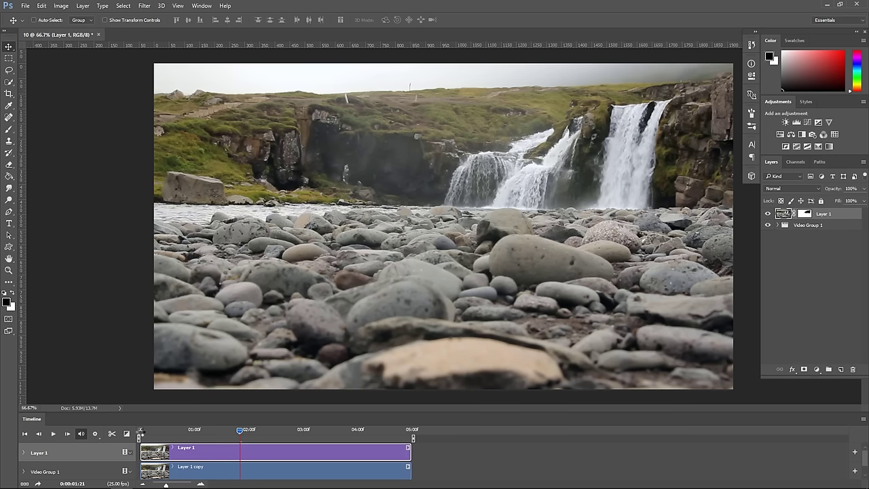
{"action": "left_click", "coordinate": [141, 432]}
{"action": "left_click", "coordinate": [54, 433]}
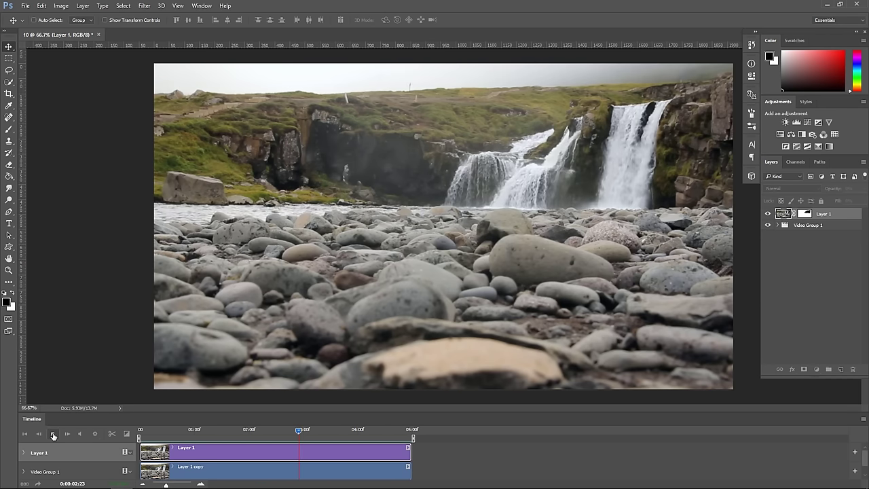
In Save for Web, set the waterfall export to GIF, Bicubic Sharper quality, looping Forever.
{"action": "left_click", "coordinate": [26, 6]}
{"action": "mouse_move", "coordinate": [40, 136]}
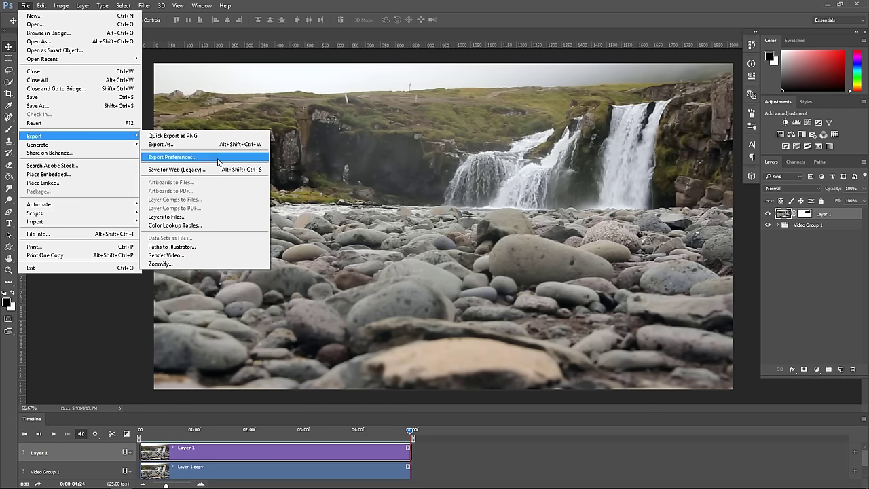
{"action": "left_click", "coordinate": [205, 170]}
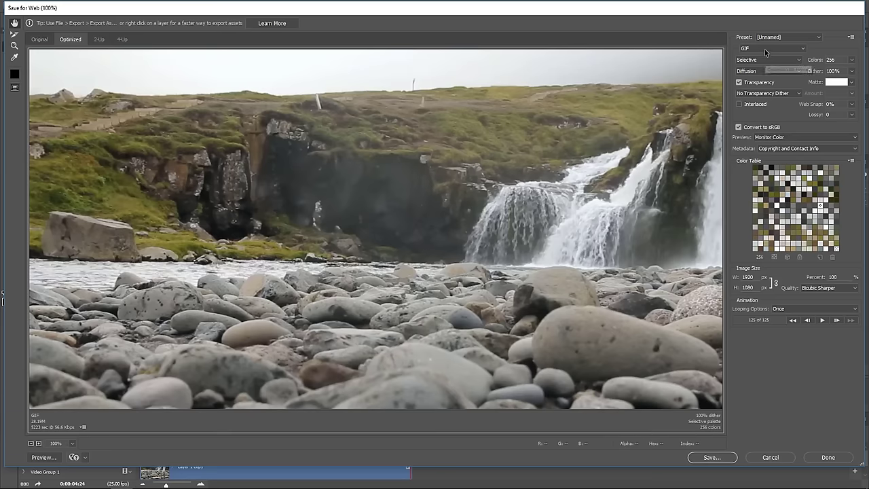
{"action": "left_click", "coordinate": [764, 49]}
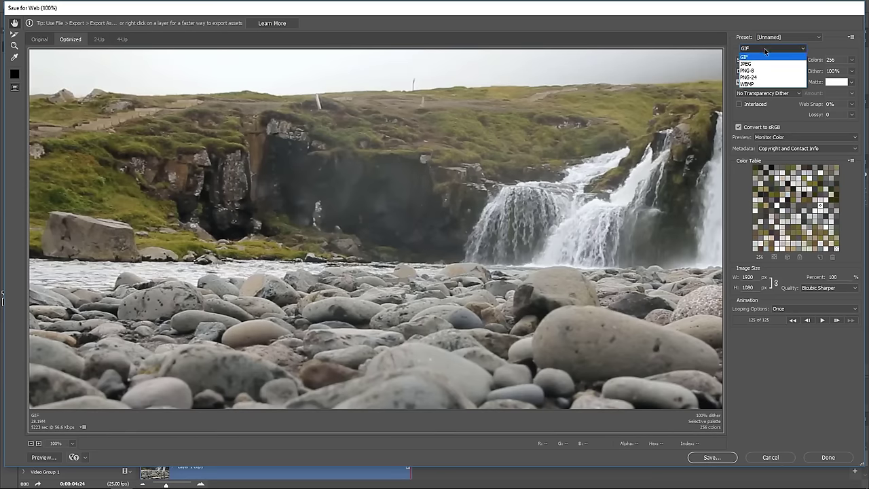
{"action": "left_click", "coordinate": [762, 58]}
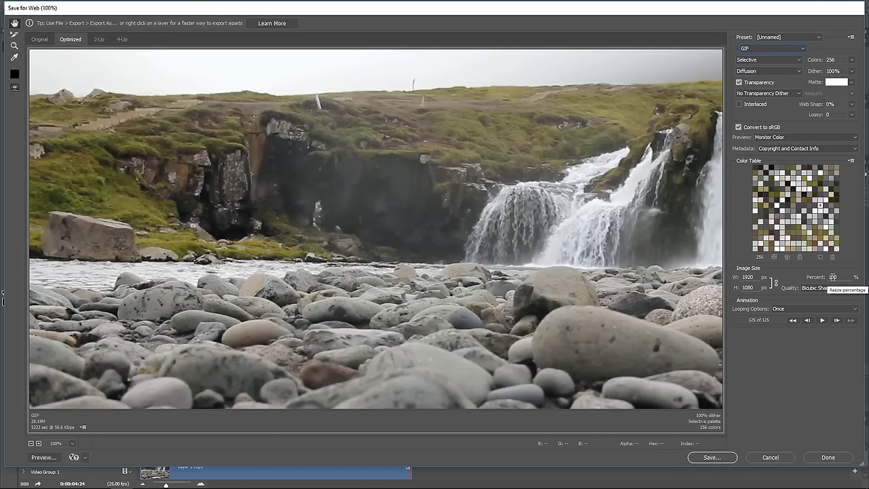
{"action": "left_click", "coordinate": [830, 288]}
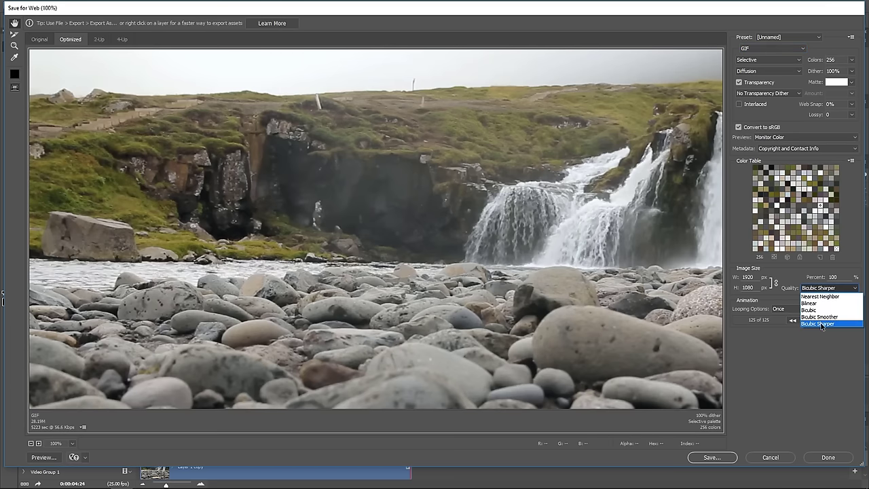
{"action": "left_click", "coordinate": [822, 323]}
{"action": "left_click", "coordinate": [802, 309]}
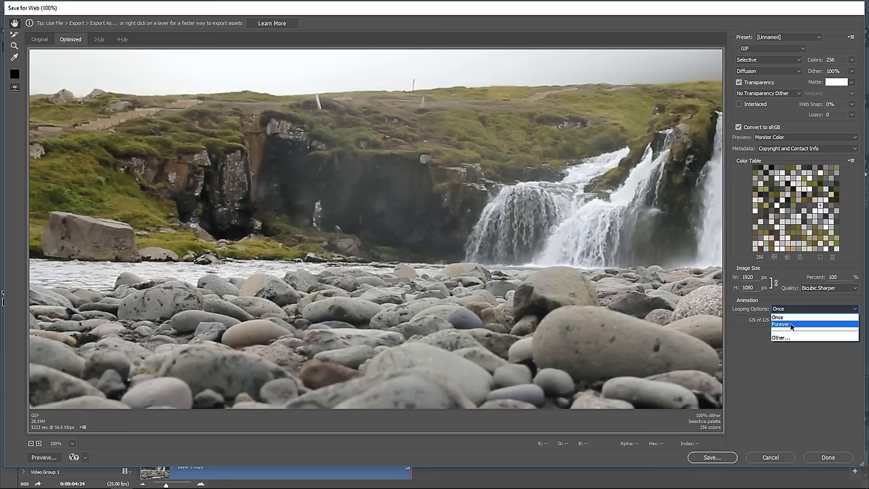
{"action": "left_click", "coordinate": [794, 325]}
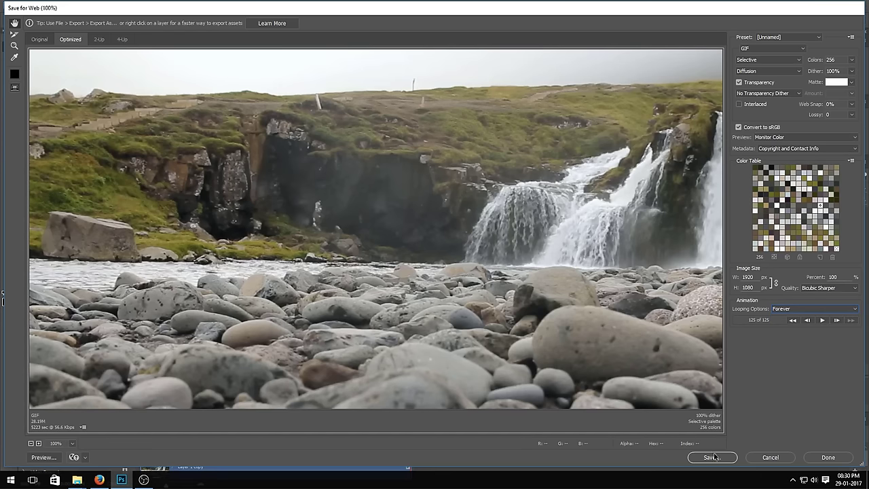
{"action": "left_click", "coordinate": [711, 457]}
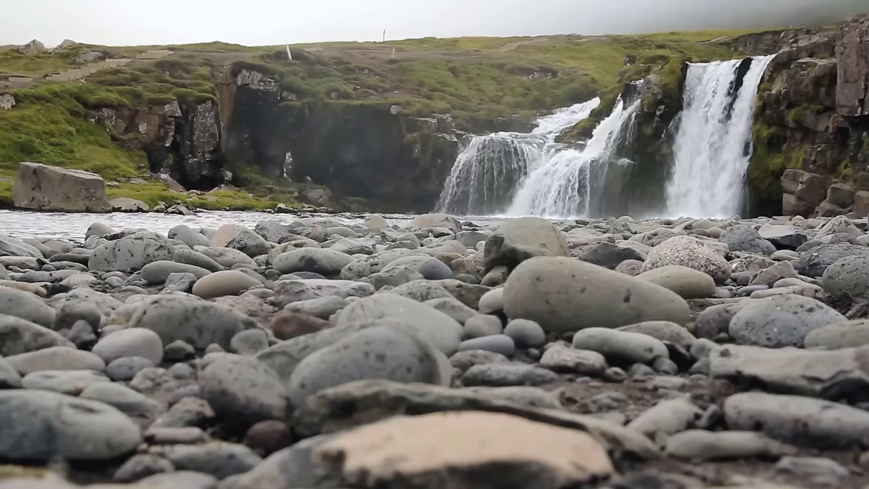